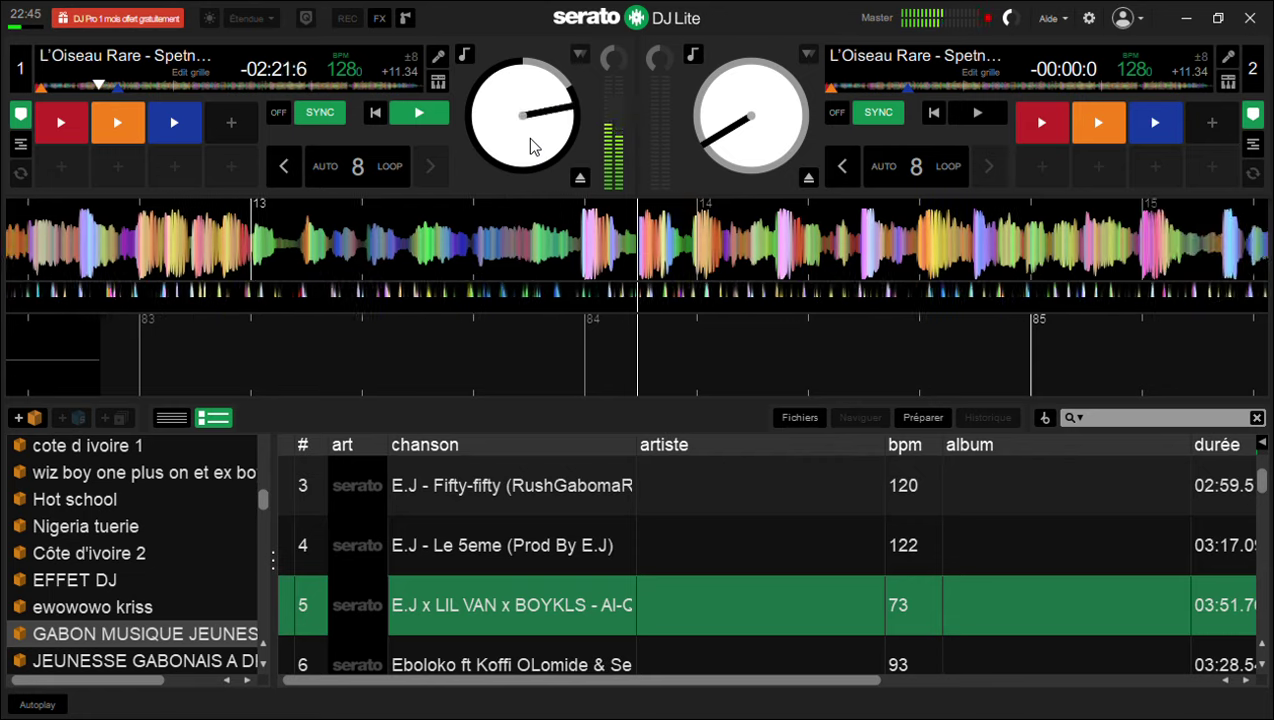
Load the track GENERAL ITHACHI SA TCHE onto deck 2 and sync its tempo with deck 1
{"action": "key", "text": "Up"}
{"action": "key", "text": "Up"}
{"action": "key", "text": "Up"}
{"action": "key", "text": "Up"}
{"action": "key", "text": "Down"}
{"action": "key", "text": "Down"}
{"action": "key", "text": "Down"}
{"action": "key", "text": "Down"}
{"action": "key", "text": "Down"}
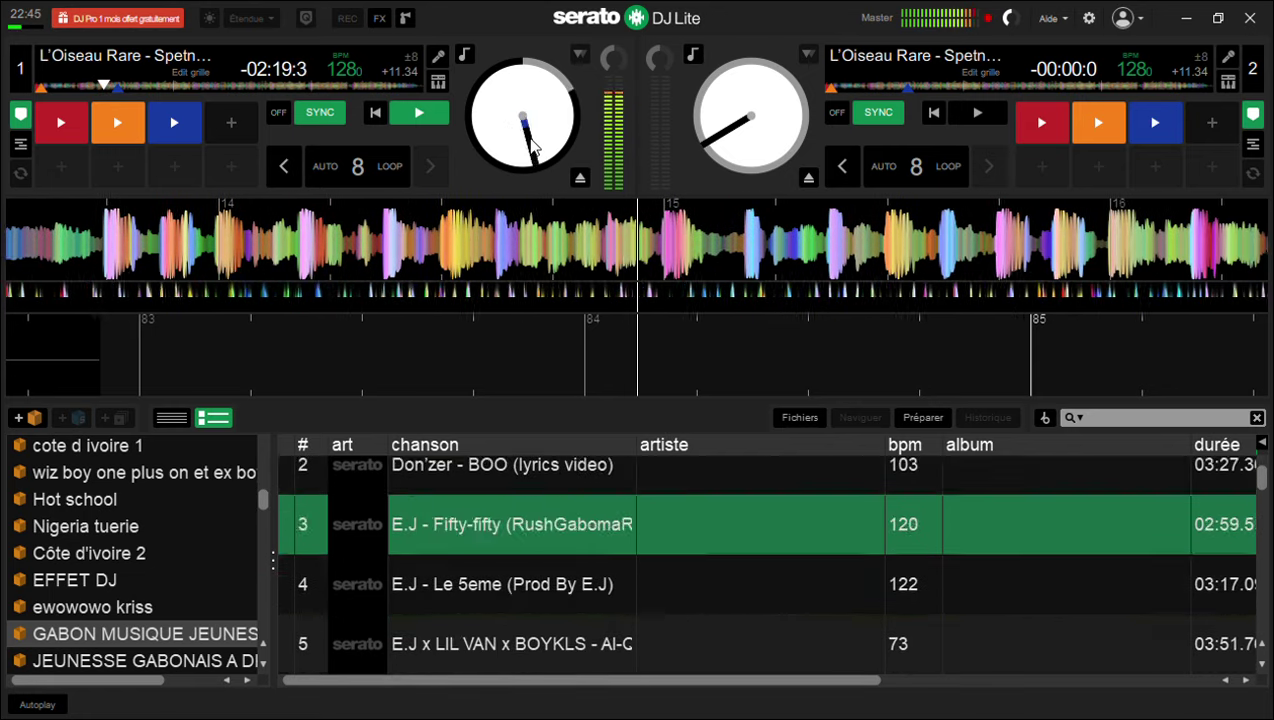
{"action": "key", "text": "Down"}
{"action": "key", "text": "Down"}
{"action": "key", "text": "Down"}
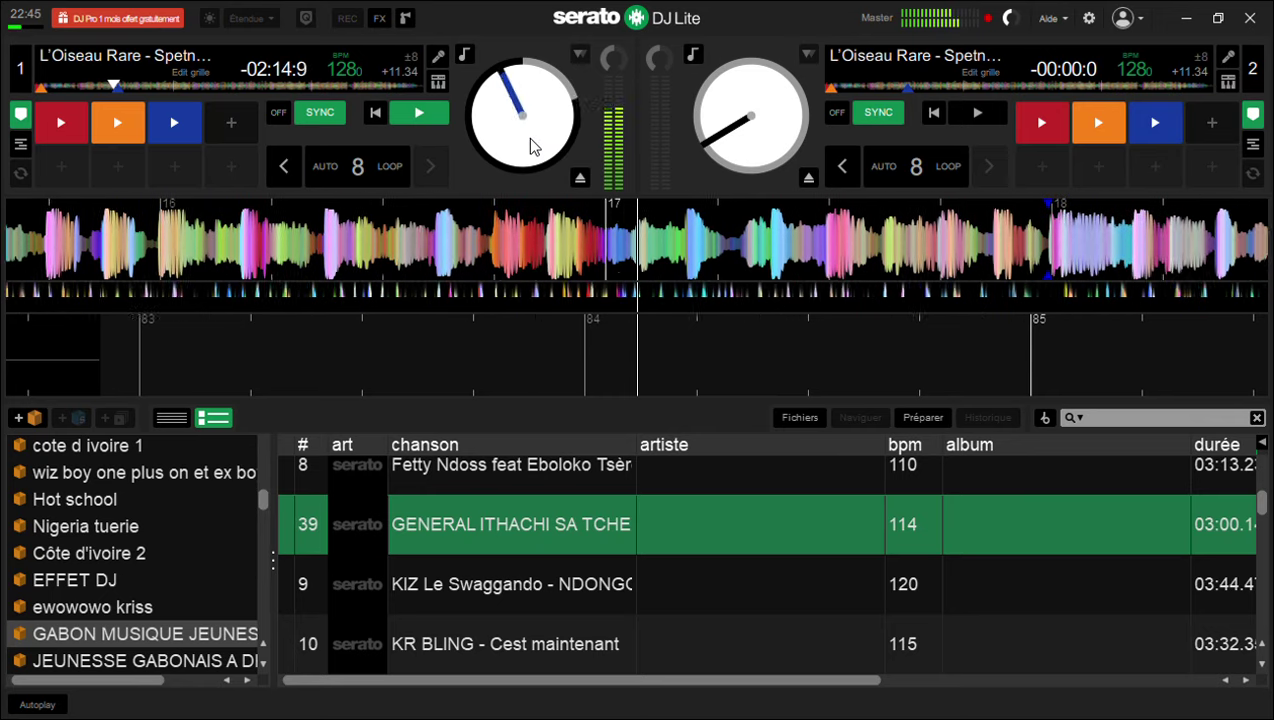
{"action": "key", "text": "shift+Right"}
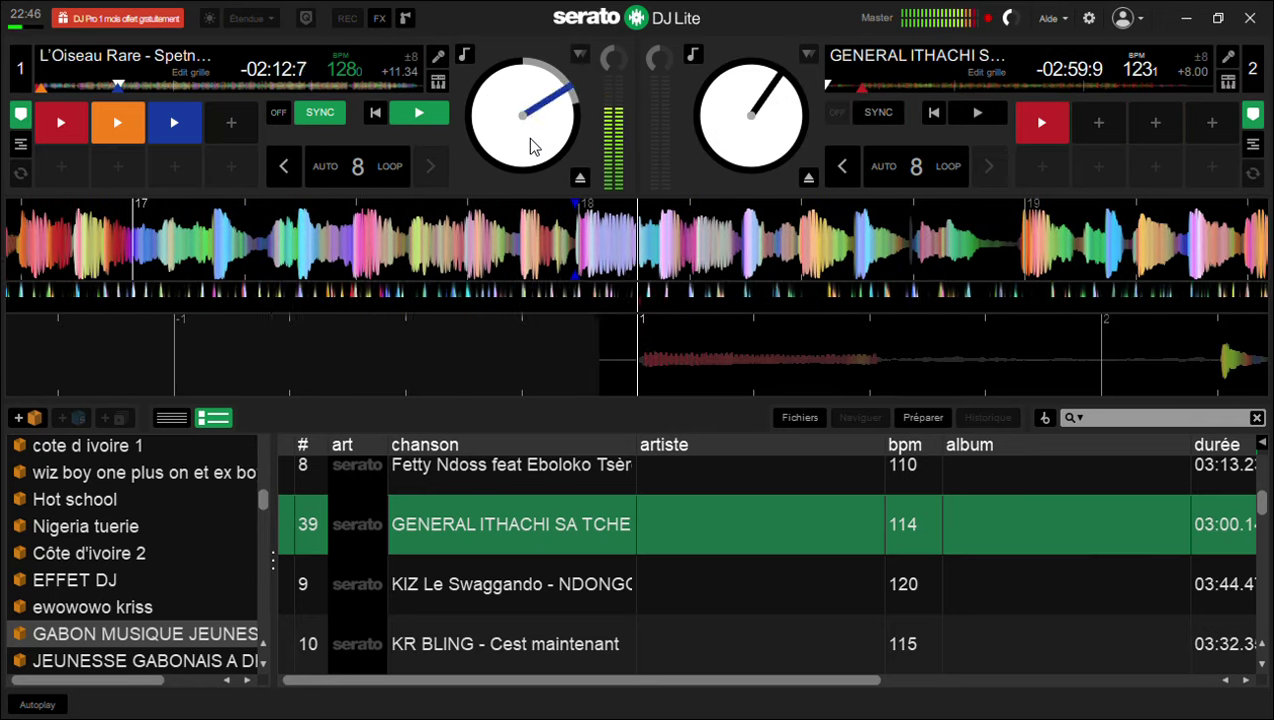
{"action": "key", "text": "h"}
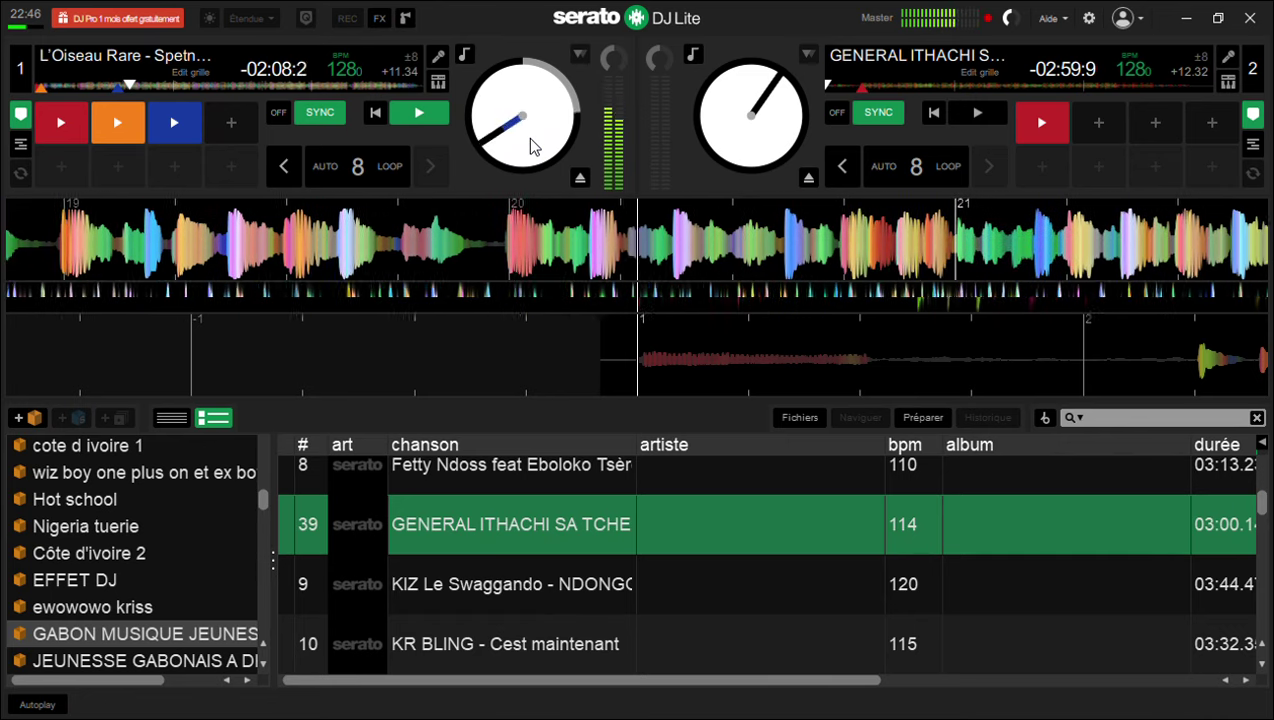
Cue deck 2 to its red hot cue and audition GENERAL ITHACHI from that point
{"action": "key", "text": "6"}
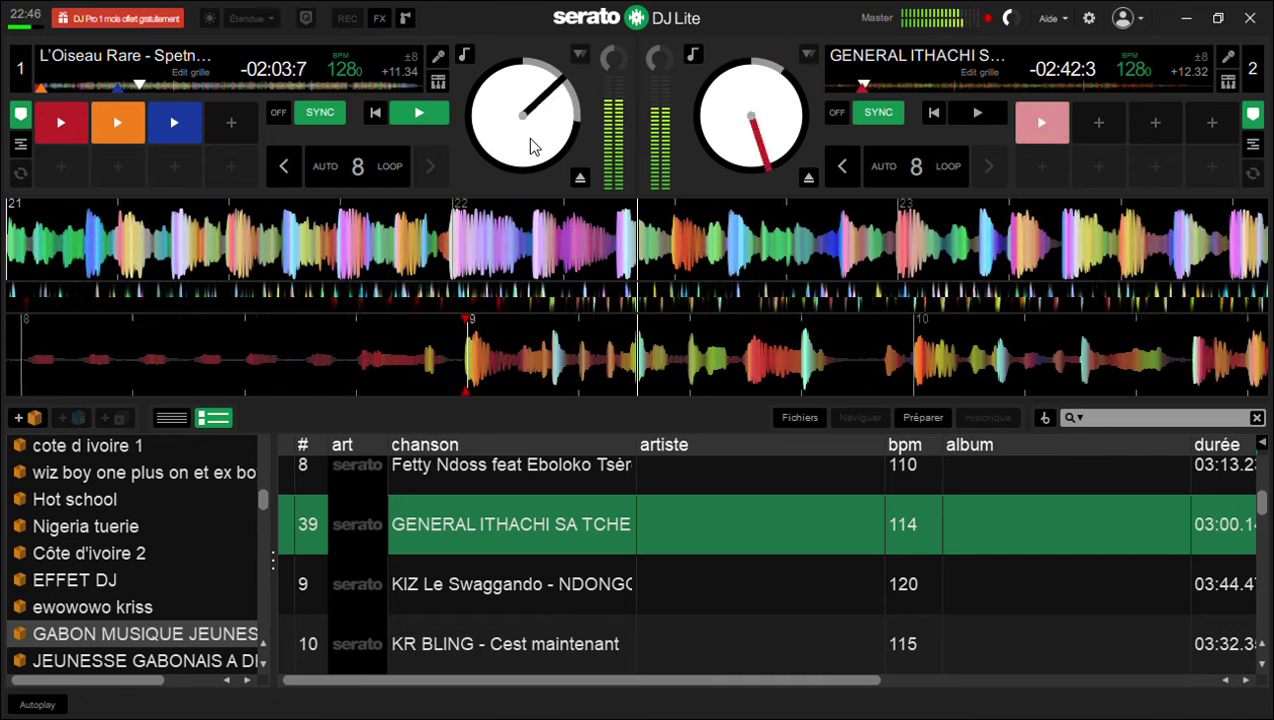
{"action": "key", "text": "6"}
{"action": "key", "text": "6"}
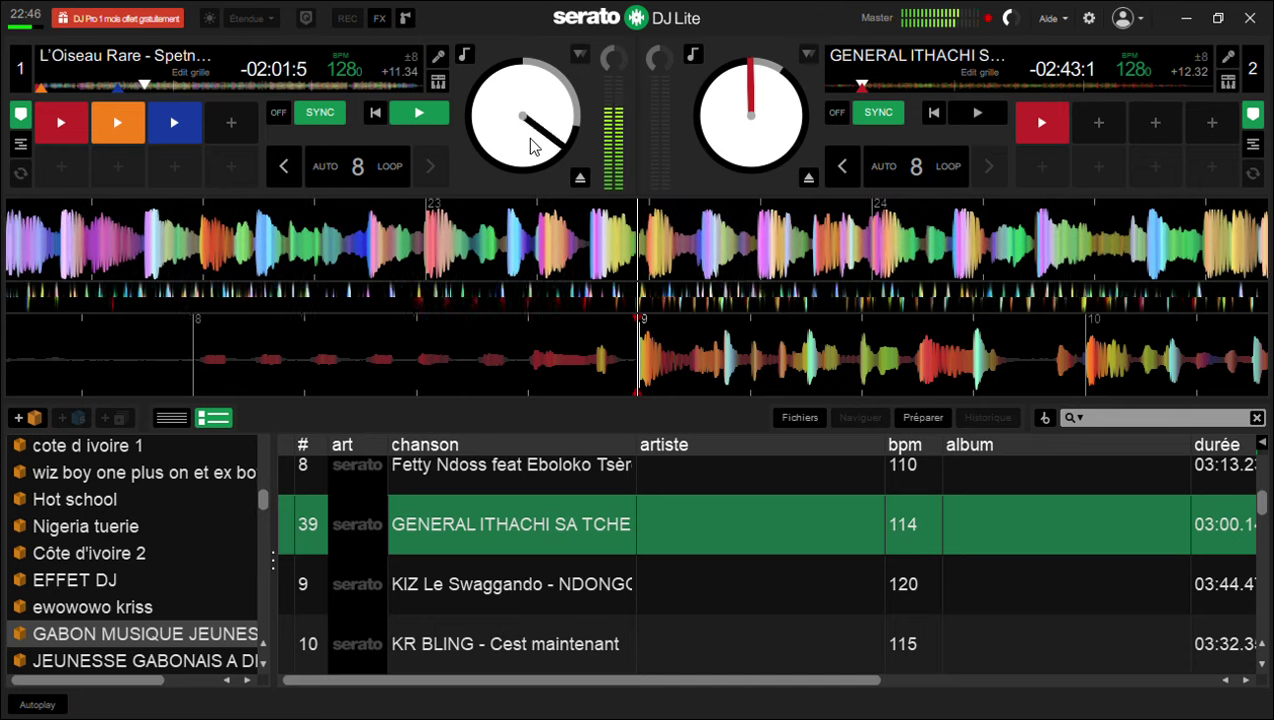
{"action": "key", "text": "6"}
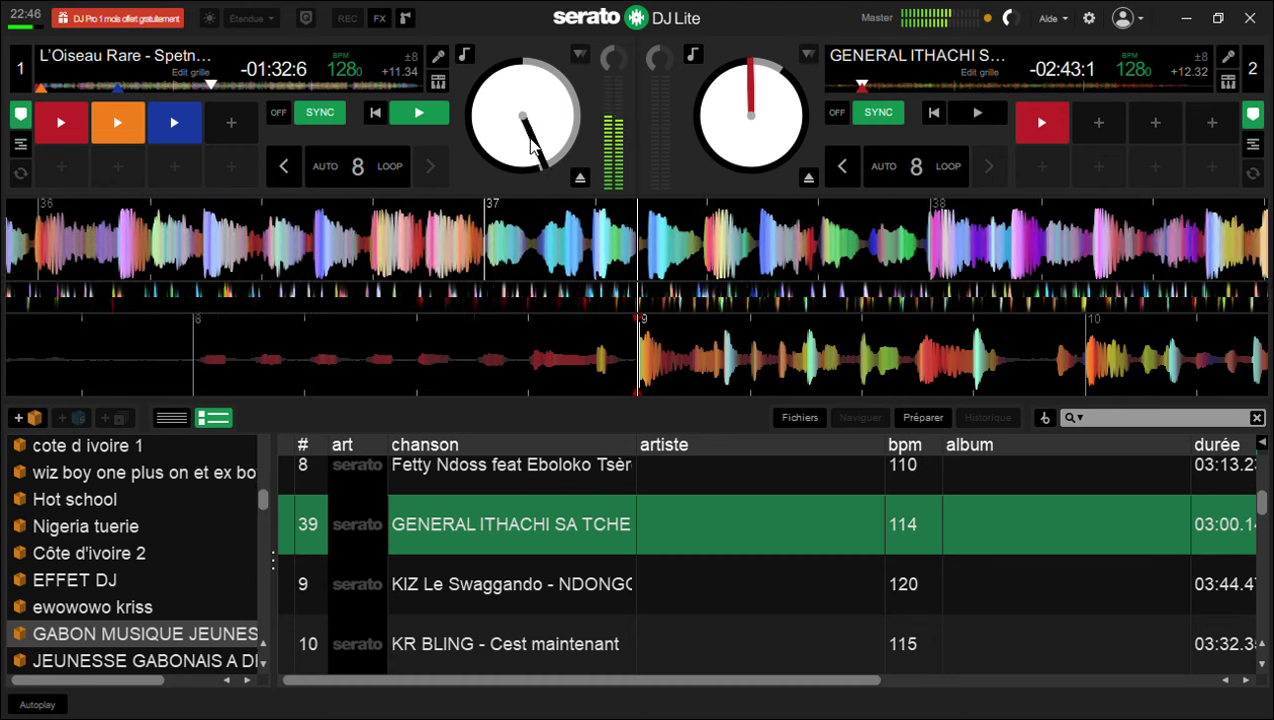
{"action": "key", "text": "6"}
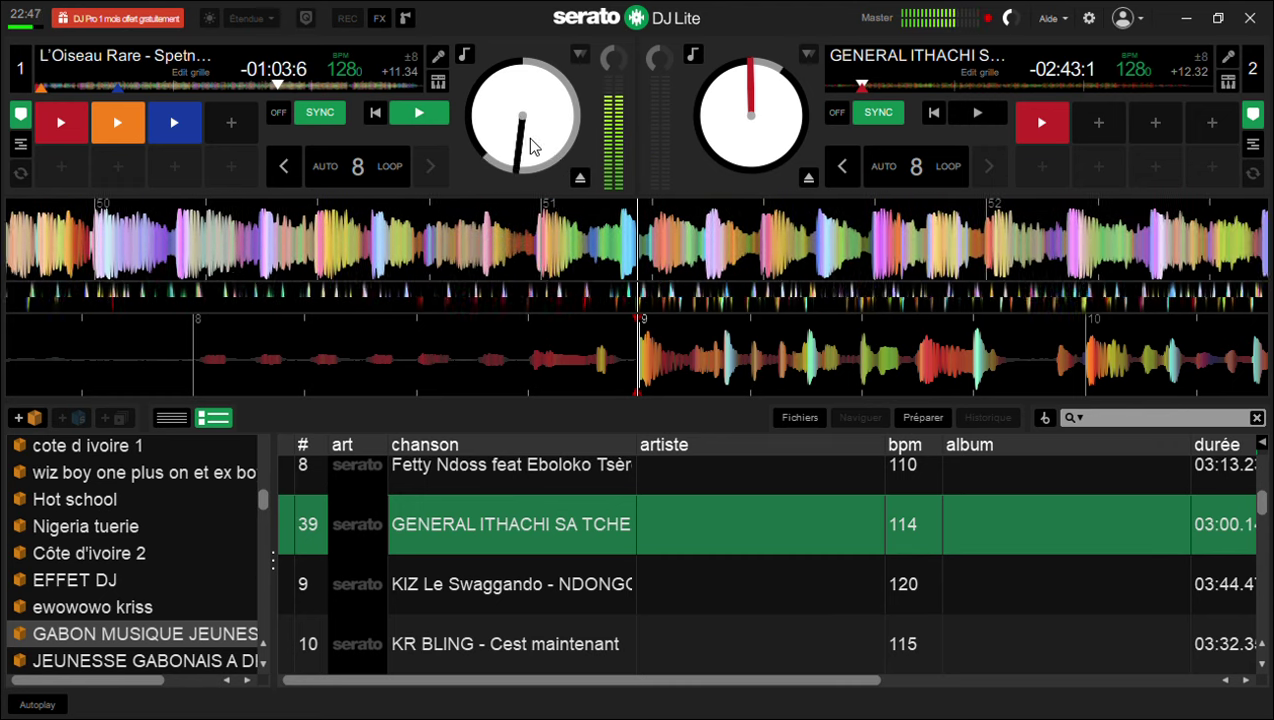
{"action": "key", "text": "6"}
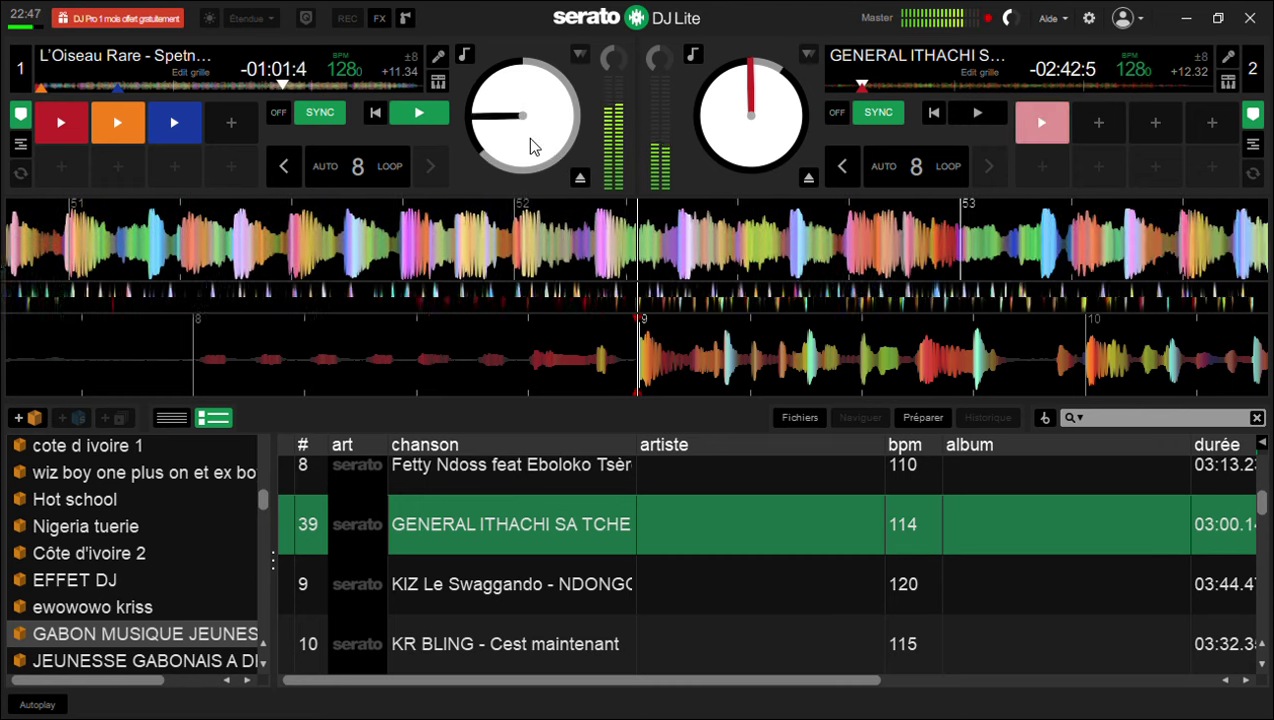
{"action": "key", "text": "6"}
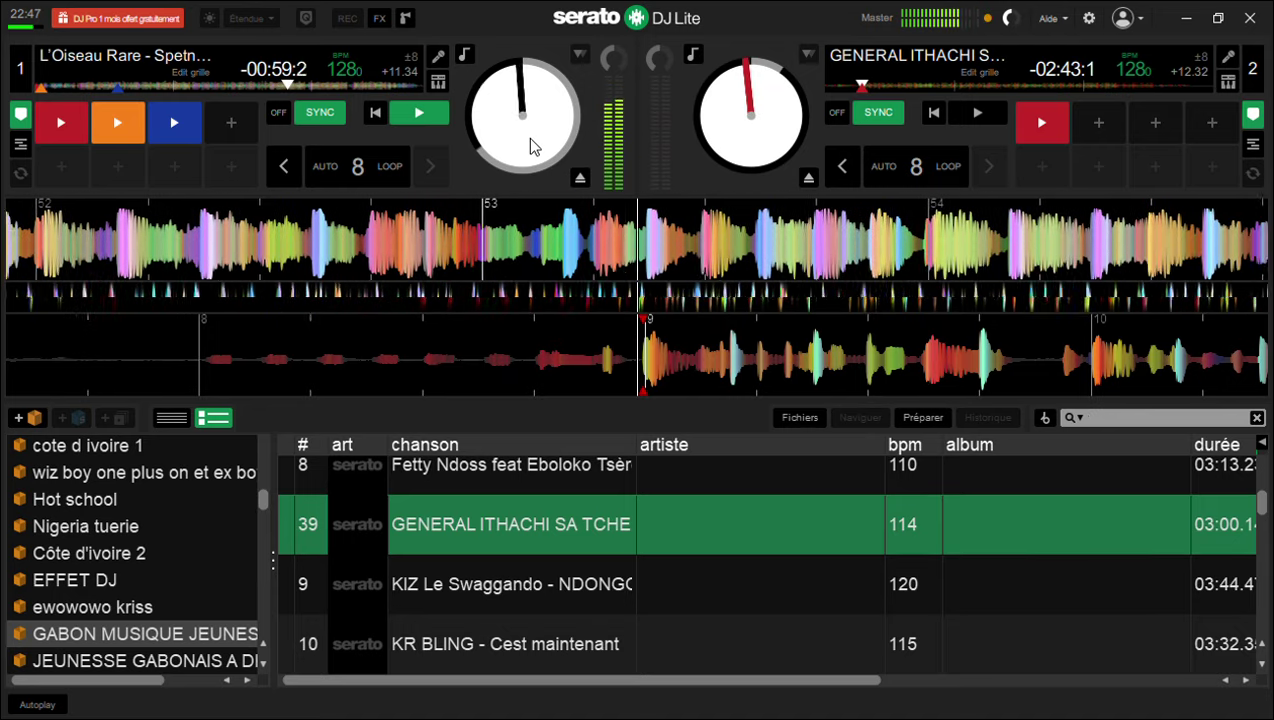
Drop deck 2 in from its red hot cue over deck 1, and duplicate the playing track onto deck 1
{"action": "key", "text": "6"}
{"action": "key", "text": "6"}
{"action": "key", "text": "6"}
{"action": "key", "text": "6"}
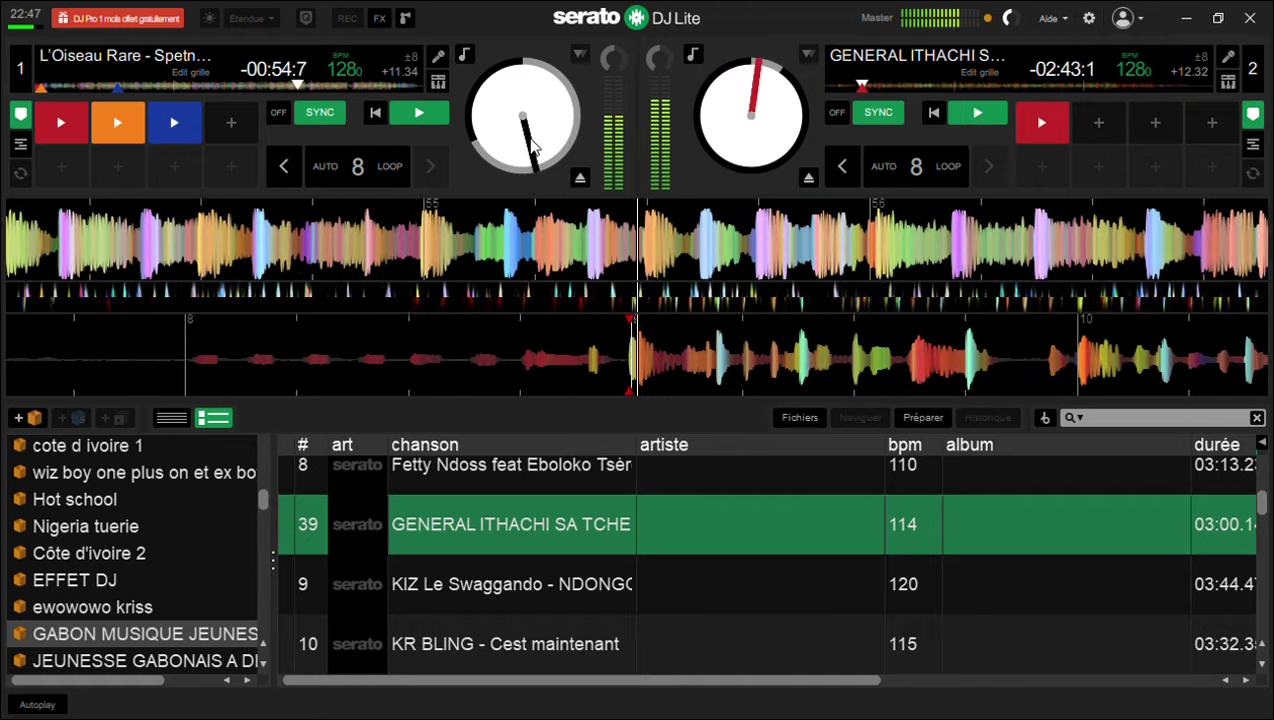
{"action": "key", "text": "6"}
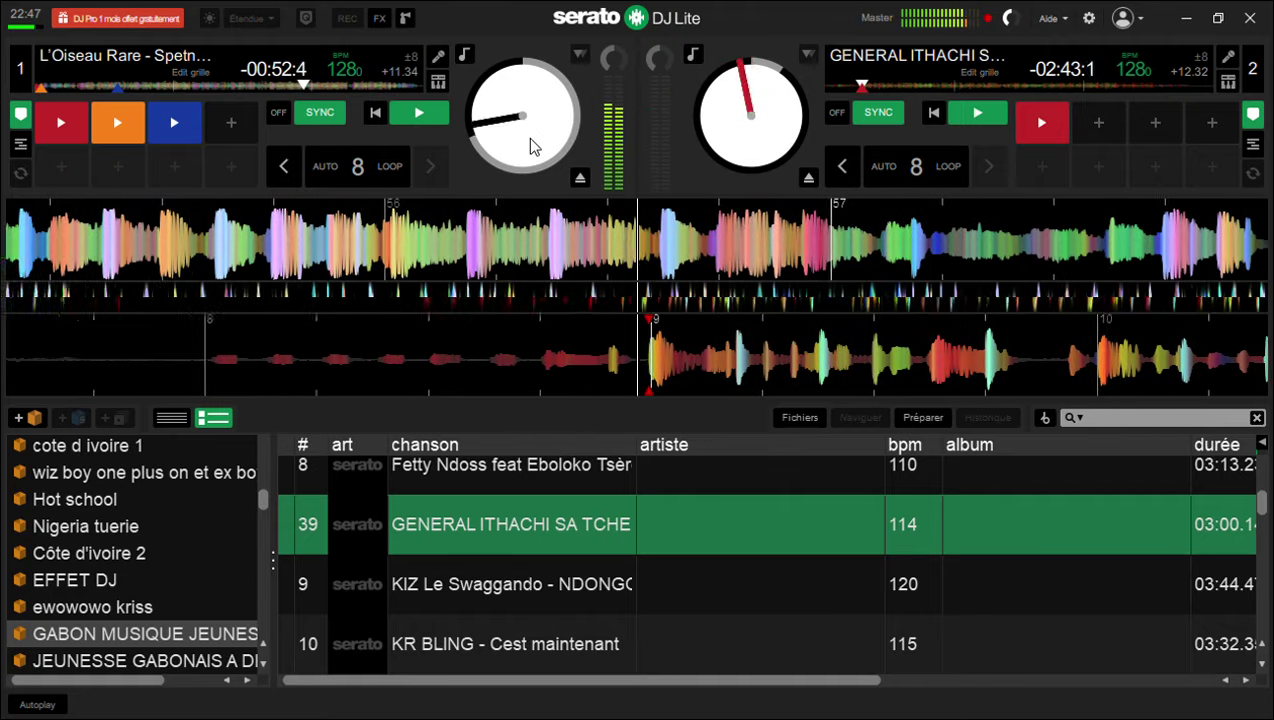
{"action": "key", "text": "6"}
{"action": "key", "text": "6"}
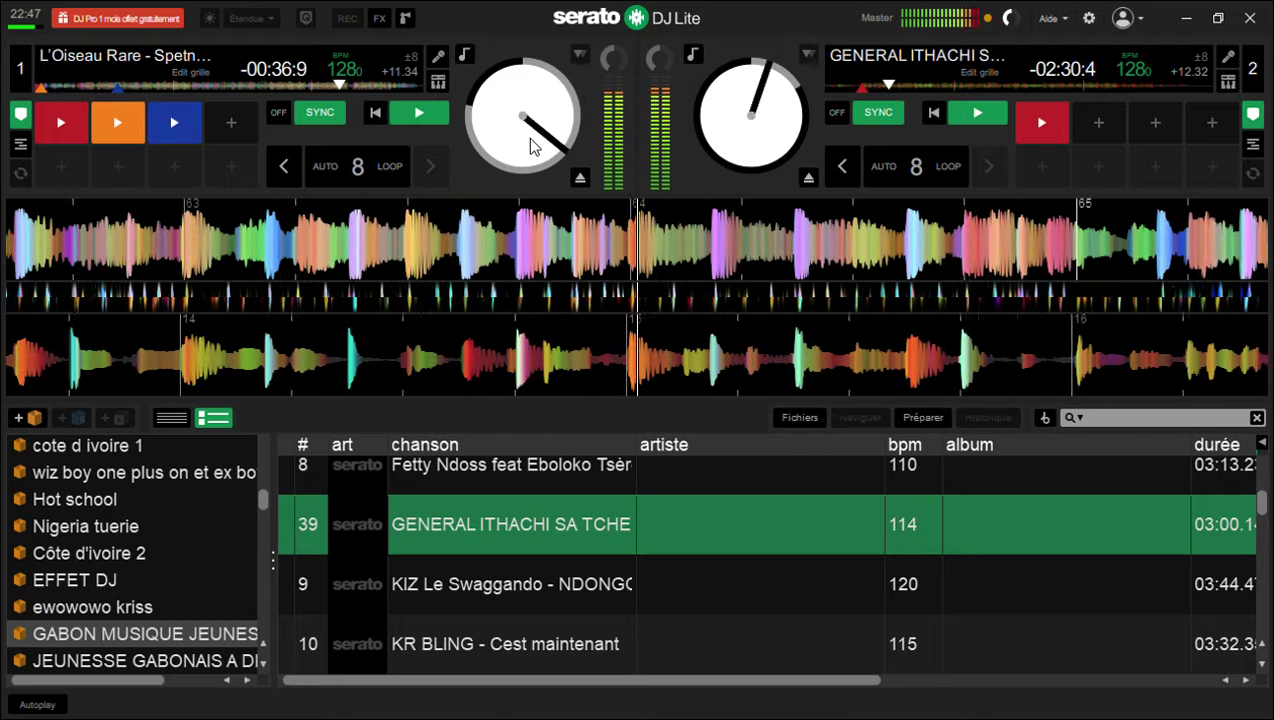
{"action": "key", "text": "shift+Left"}
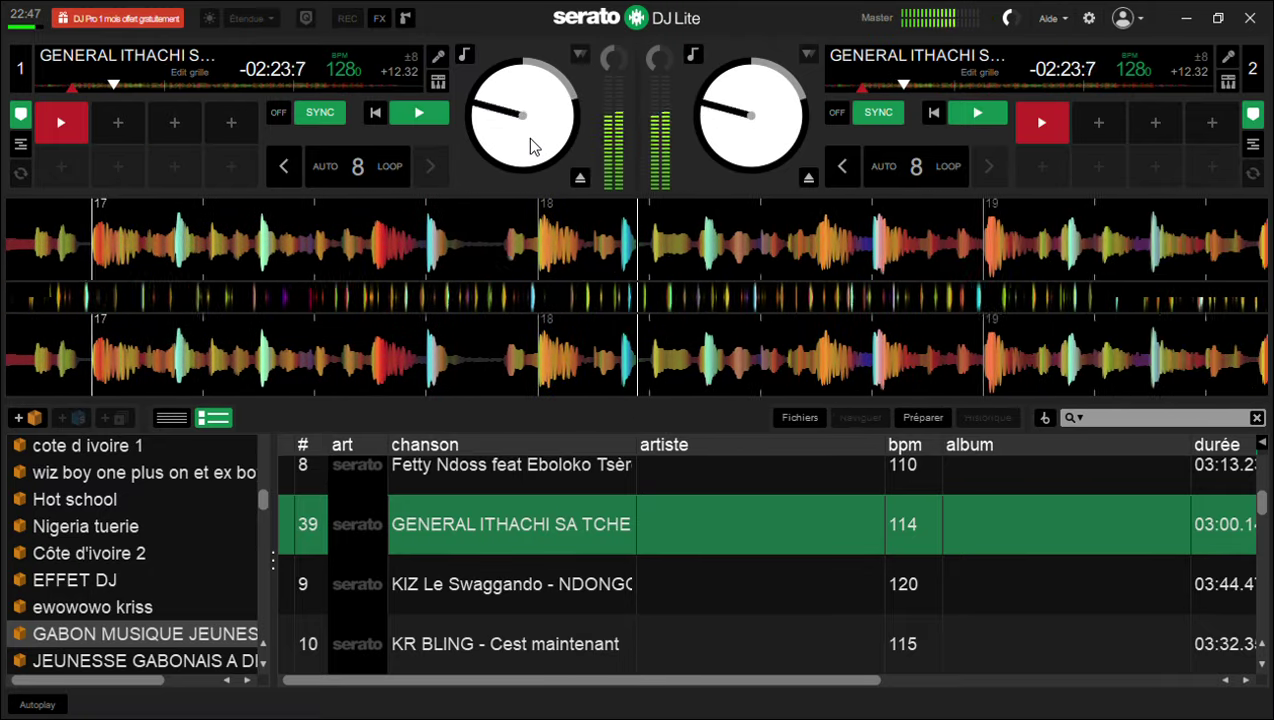
Load L'Oiseau Rare - Enclenché onto deck 2, mix it in, and duplicate it onto deck 1
{"action": "key", "text": "Down"}
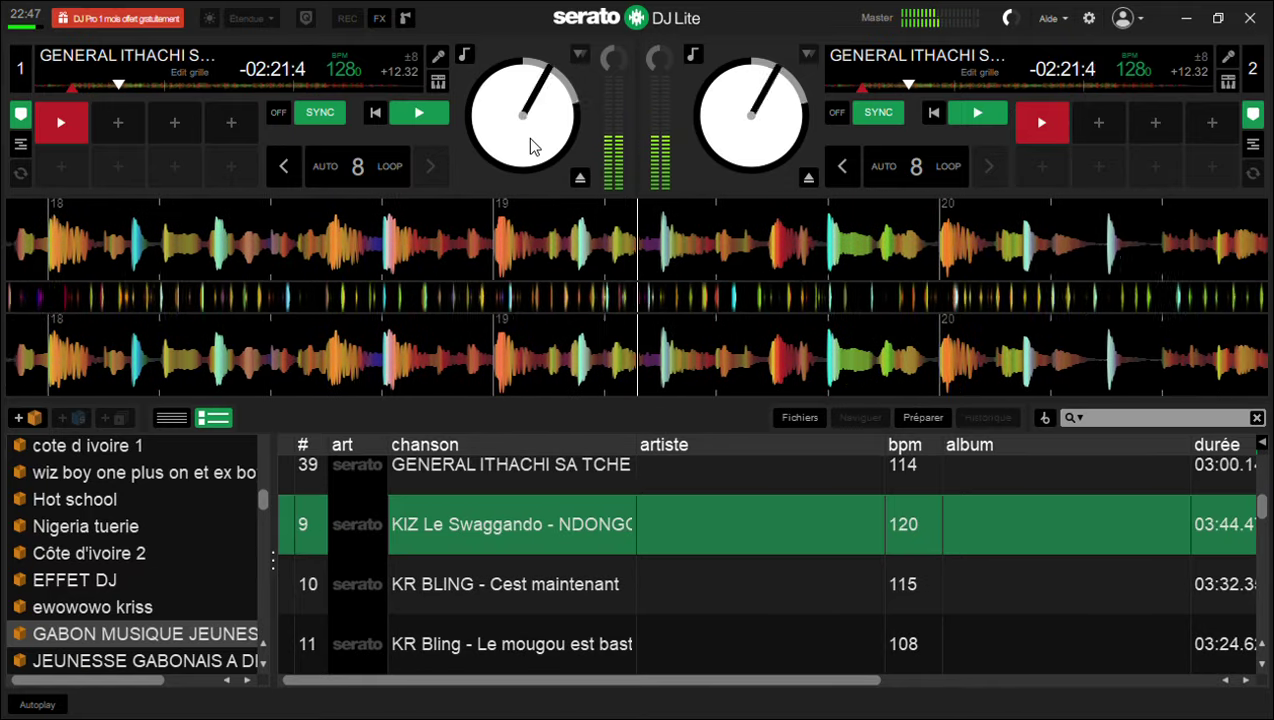
{"action": "key", "text": "Down"}
{"action": "key", "text": "Down"}
{"action": "key", "text": "Down"}
{"action": "key", "text": "Down"}
{"action": "key", "text": "Down"}
{"action": "key", "text": "Down"}
{"action": "key", "text": "Down"}
{"action": "key", "text": "Down"}
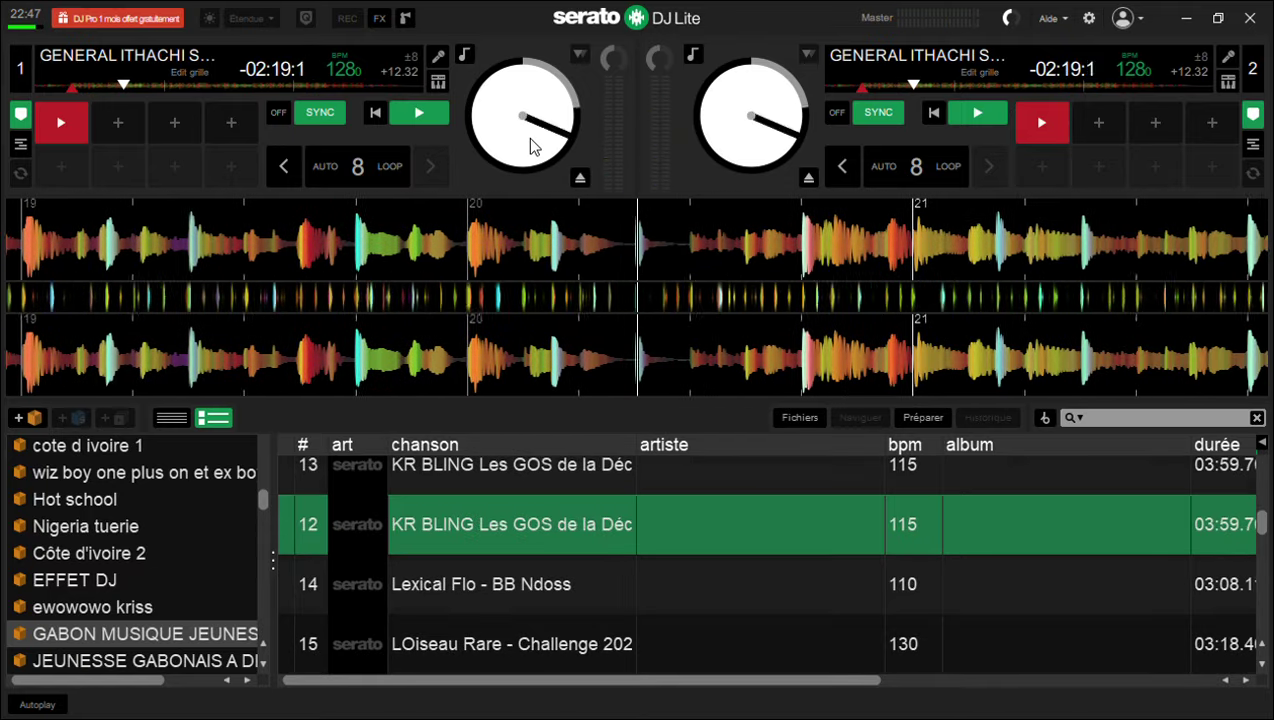
{"action": "key", "text": "Down"}
{"action": "key", "text": "Down"}
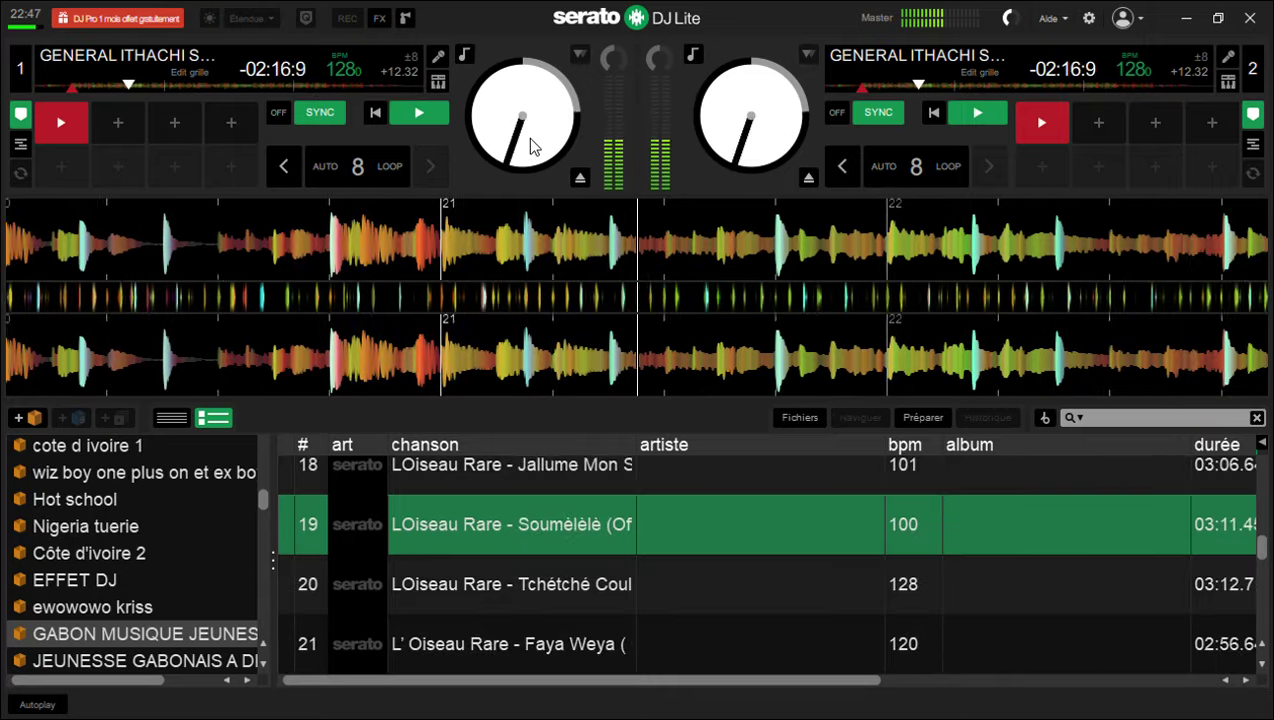
{"action": "key", "text": "Down"}
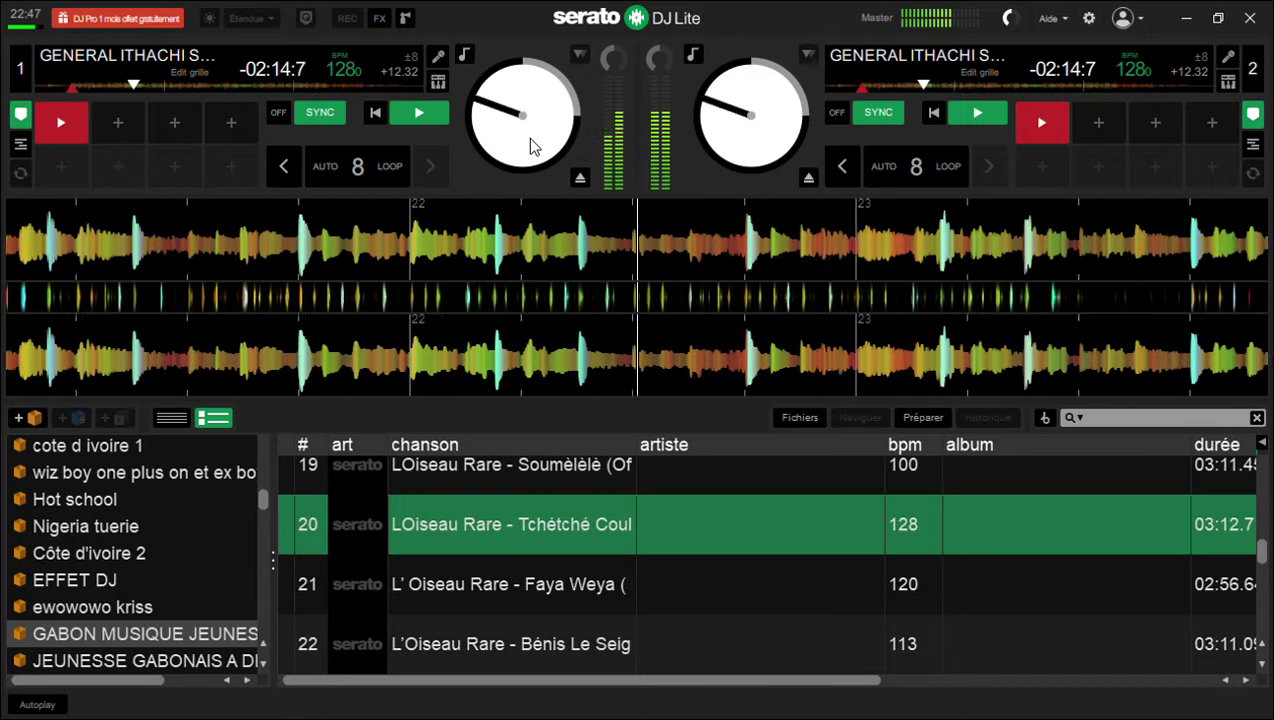
{"action": "key", "text": "Down"}
{"action": "key", "text": "Down"}
{"action": "key", "text": "Down"}
{"action": "key", "text": "Down"}
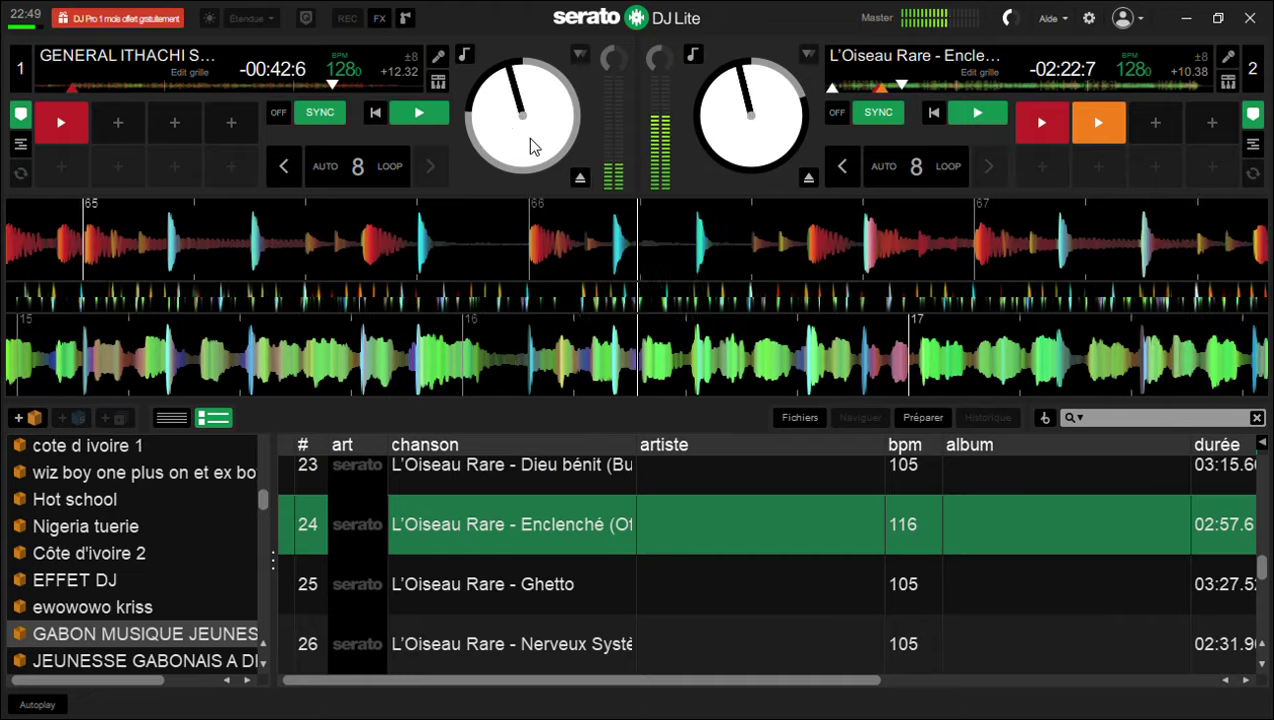
{"action": "key", "text": "shift+Left"}
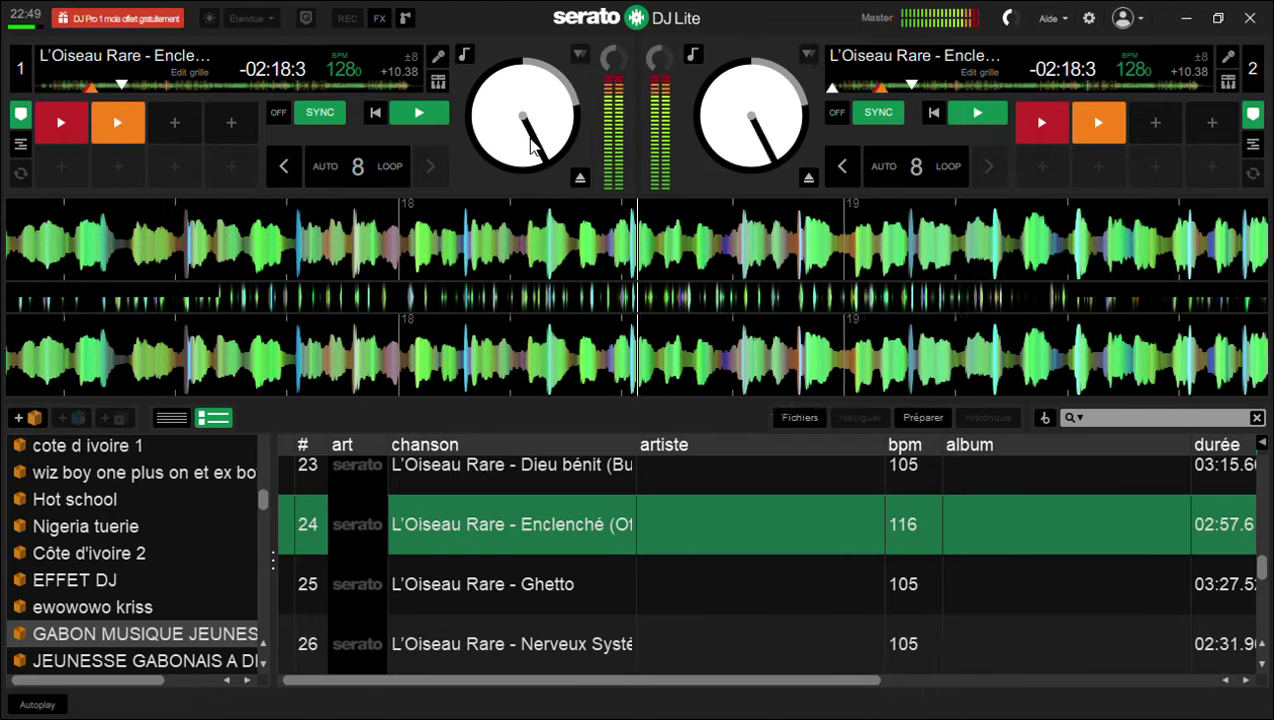
Load LOiseau Rare - Falaman onto deck 2 and play it against deck 1
{"action": "key", "text": "Down"}
{"action": "key", "text": "Down"}
{"action": "key", "text": "Down"}
{"action": "key", "text": "Down"}
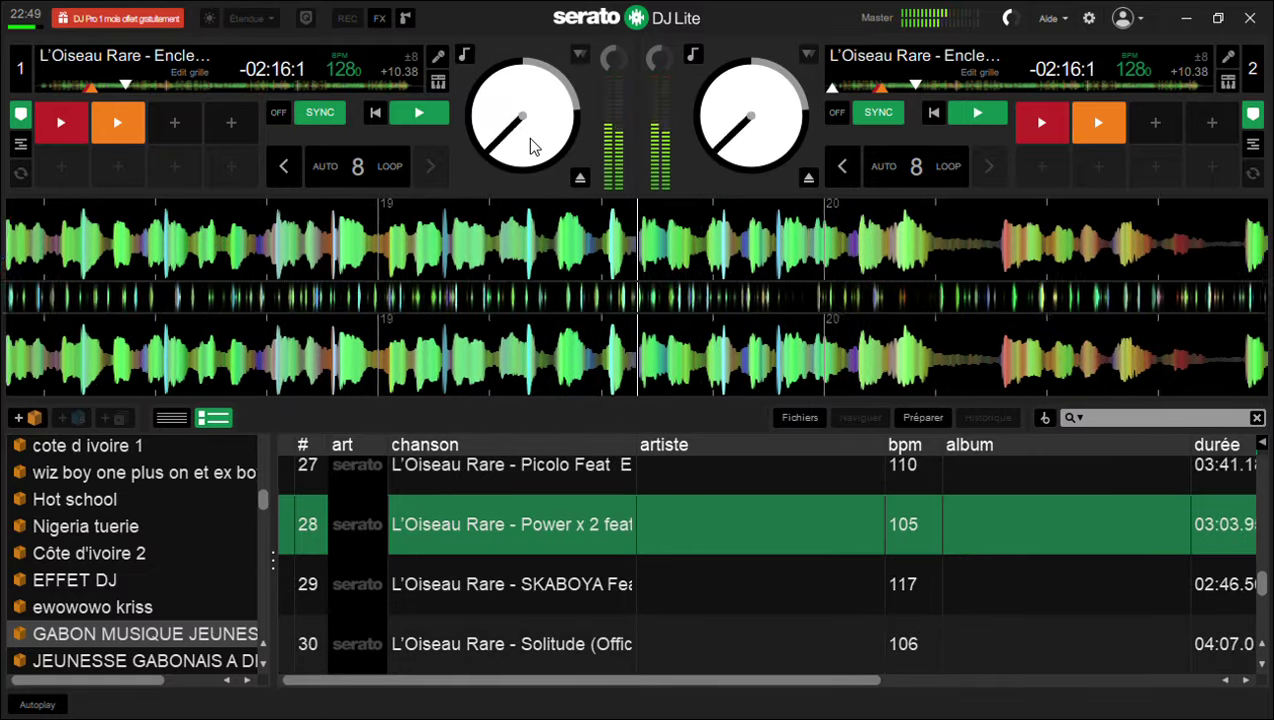
{"action": "key", "text": "Up"}
{"action": "key", "text": "Up"}
{"action": "key", "text": "Up"}
{"action": "key", "text": "Up"}
{"action": "key", "text": "Up"}
{"action": "key", "text": "Up"}
{"action": "key", "text": "Up"}
{"action": "key", "text": "Up"}
{"action": "key", "text": "Up"}
{"action": "key", "text": "Up"}
{"action": "key", "text": "Up"}
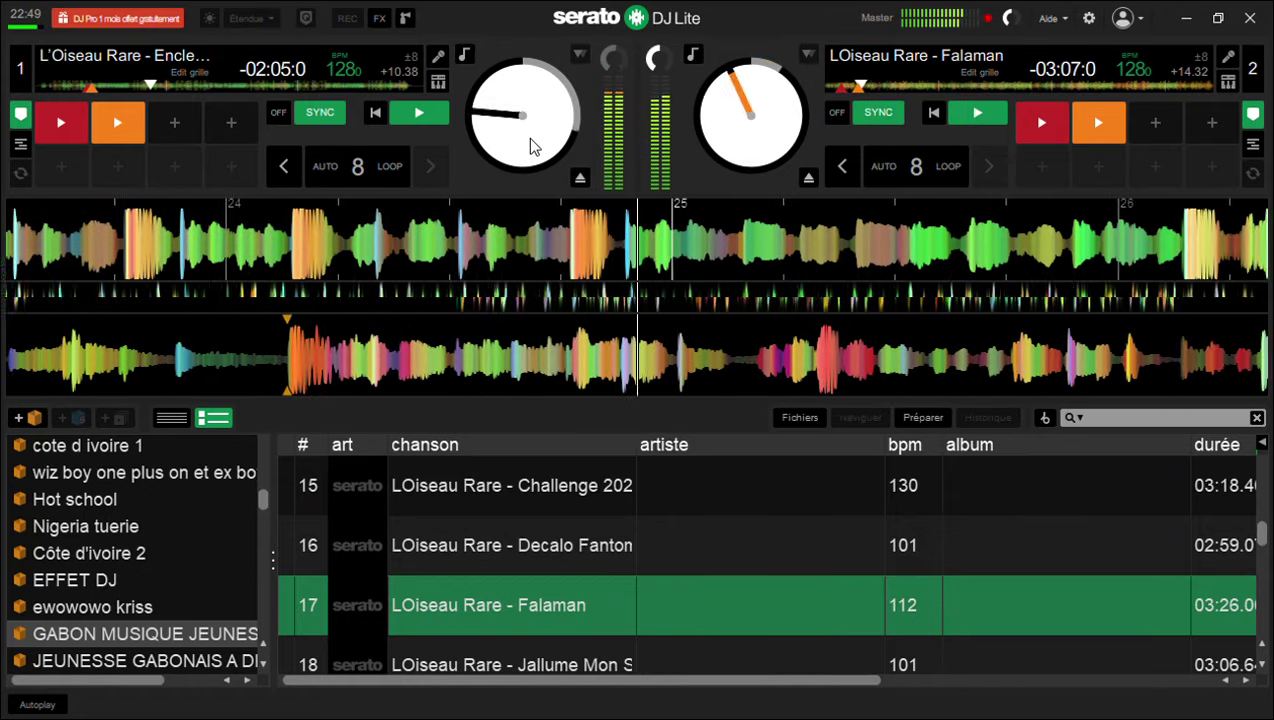
Load LOiseau Rare - Decalo Fanton onto deck 2 and trigger its red hot cue repeatedly
{"action": "key", "text": "Up"}
{"action": "key", "text": "shift+Right"}
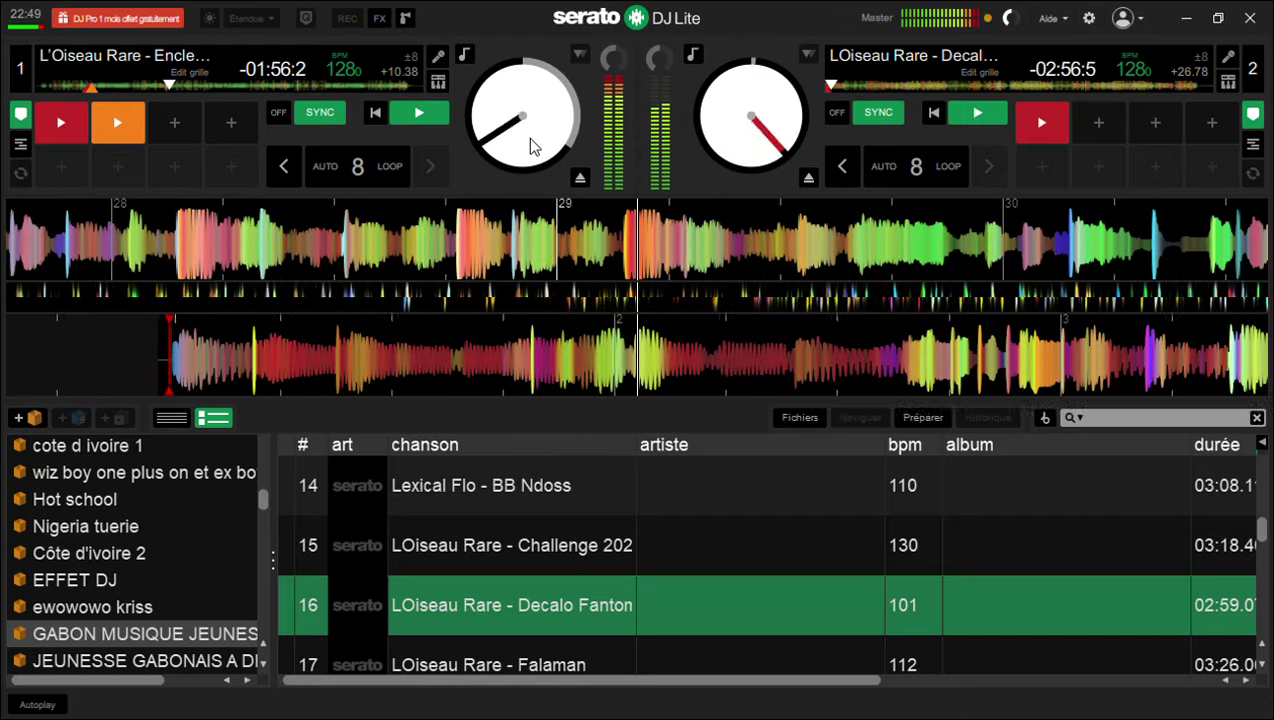
{"action": "key", "text": "6"}
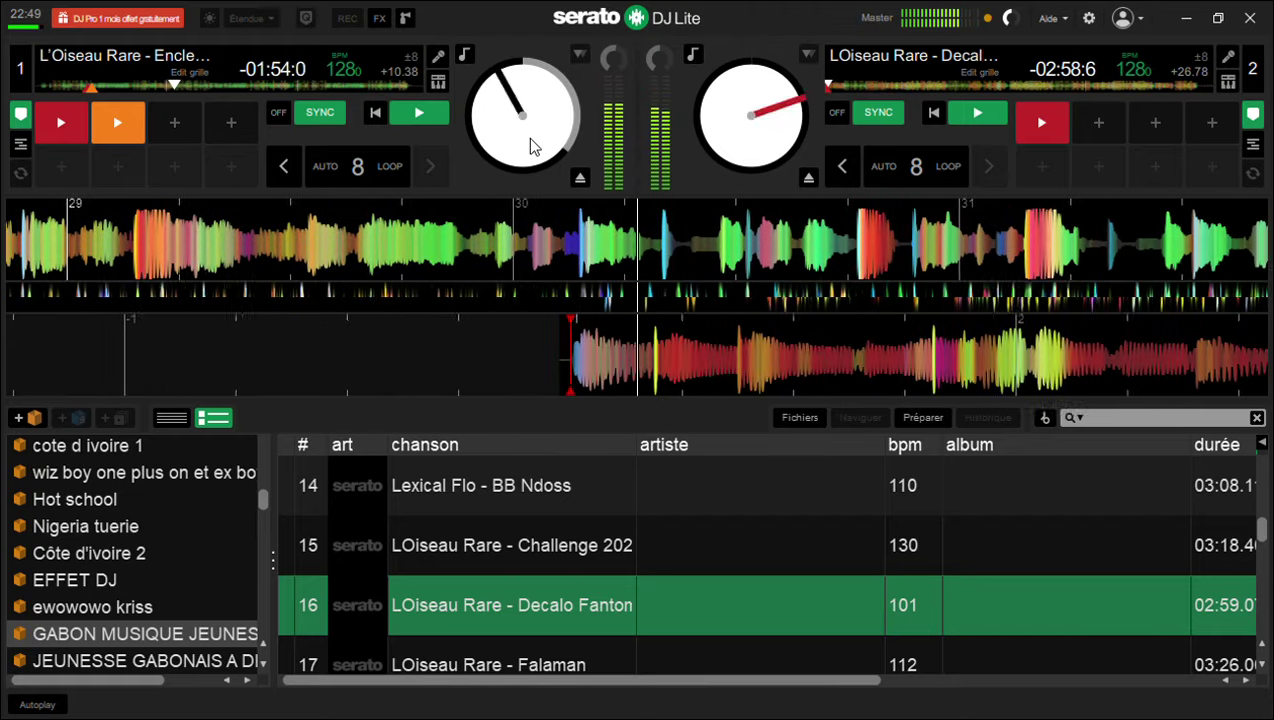
{"action": "key", "text": "6"}
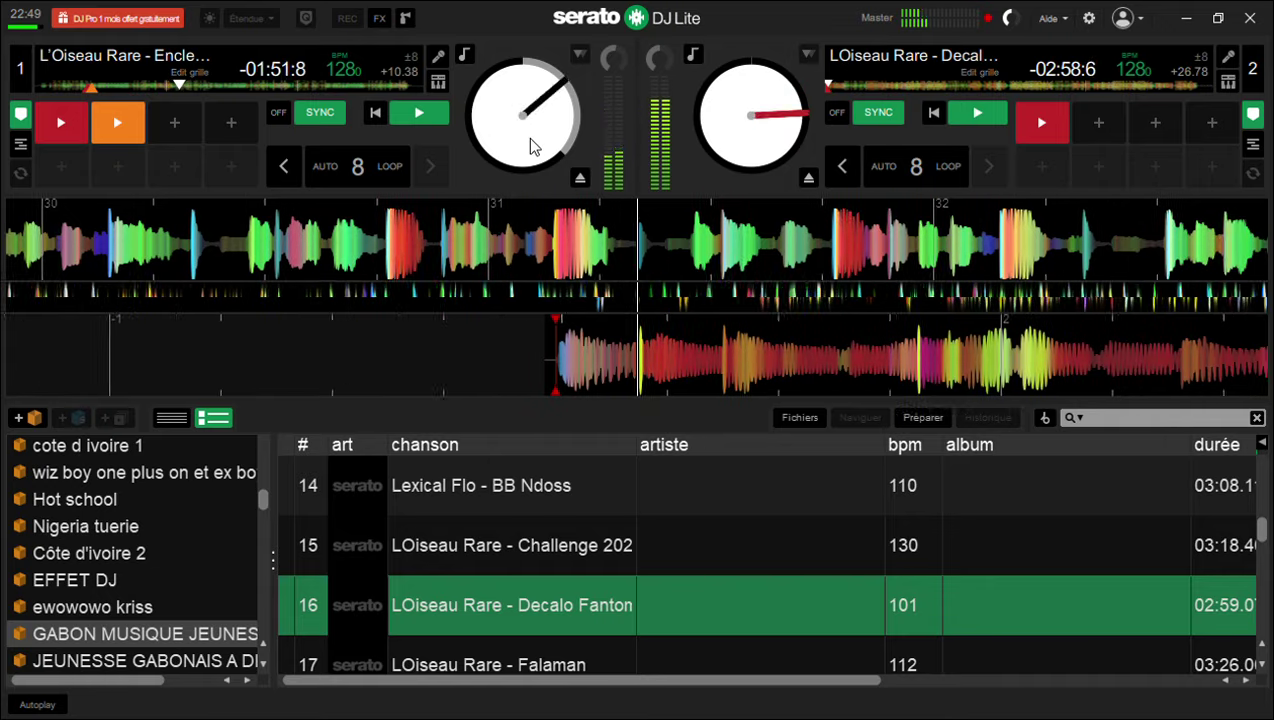
{"action": "key", "text": "6"}
{"action": "key", "text": "6"}
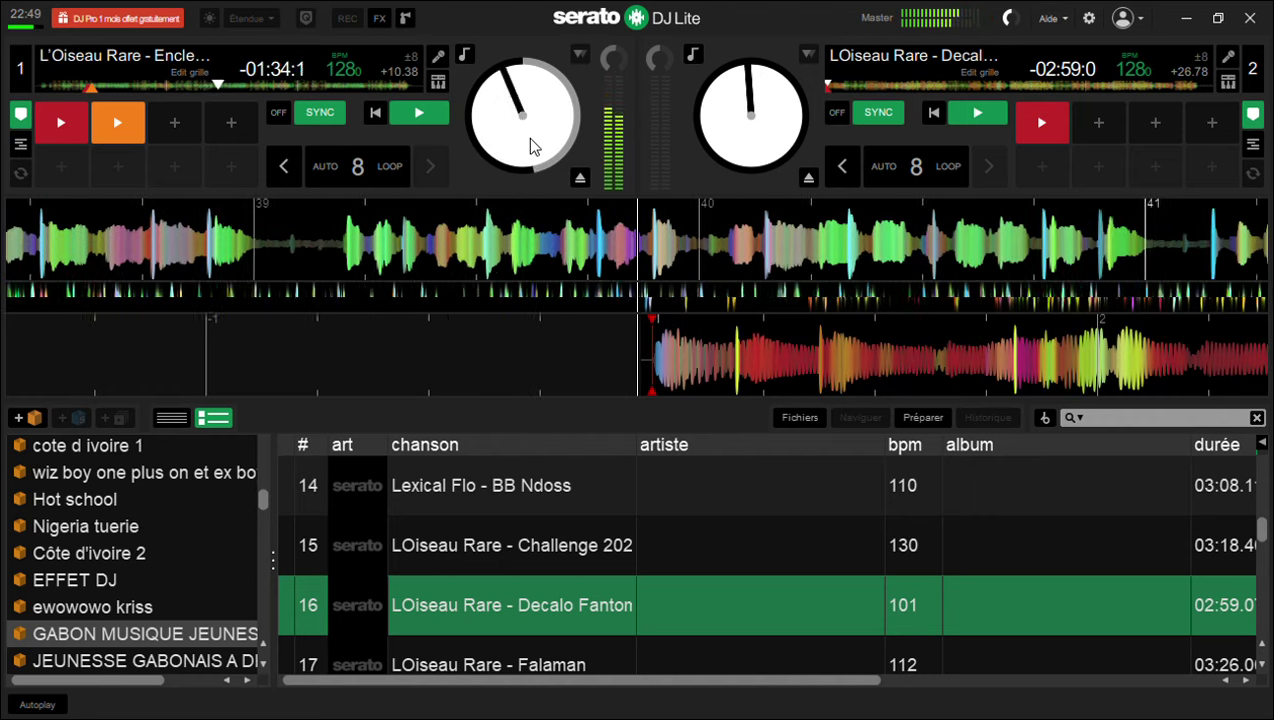
Stutter the opening of Decalo Fanton on deck 2 over deck 1, and let it play on
{"action": "key", "text": "s"}
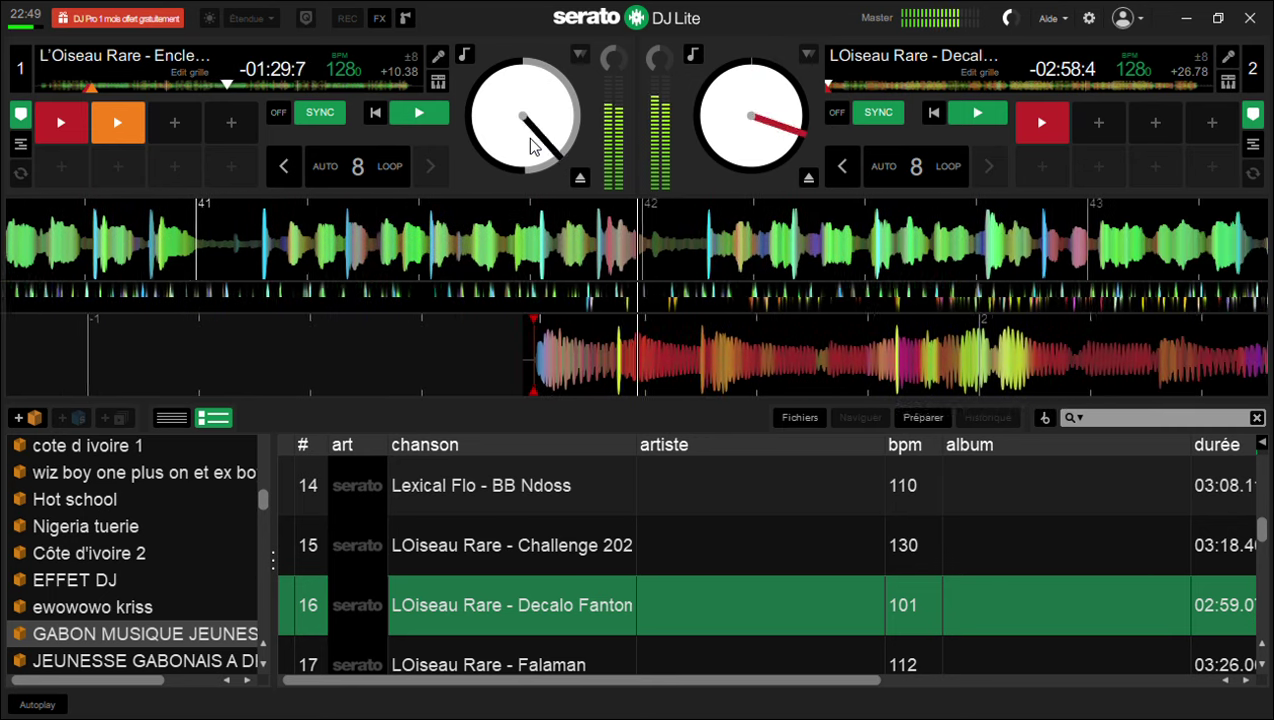
{"action": "key", "text": "k"}
{"action": "key", "text": "s"}
{"action": "key", "text": "k"}
{"action": "key", "text": "s"}
{"action": "key", "text": "k"}
{"action": "key", "text": "s"}
{"action": "key", "text": "k"}
{"action": "key", "text": "s"}
{"action": "key", "text": "k"}
{"action": "key", "text": "s"}
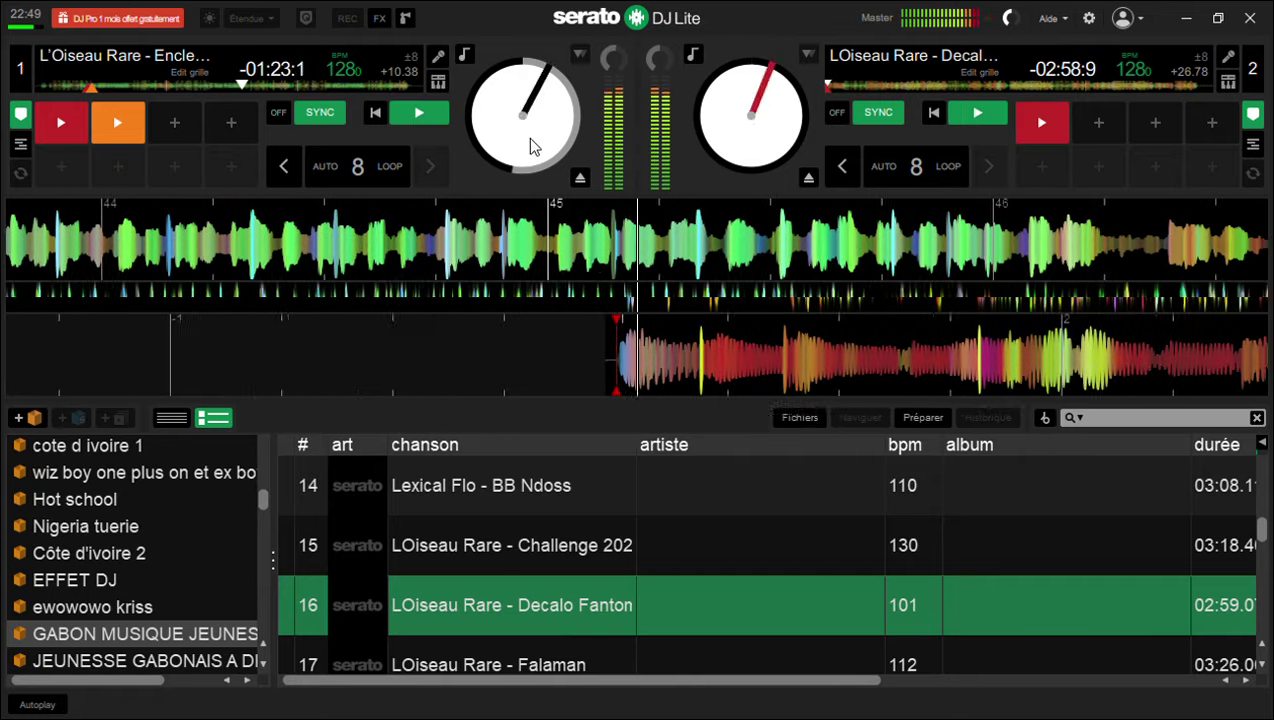
{"action": "key", "text": "k"}
{"action": "key", "text": "s"}
{"action": "key", "text": "k"}
{"action": "key", "text": "s"}
{"action": "key", "text": "k"}
{"action": "key", "text": "s"}
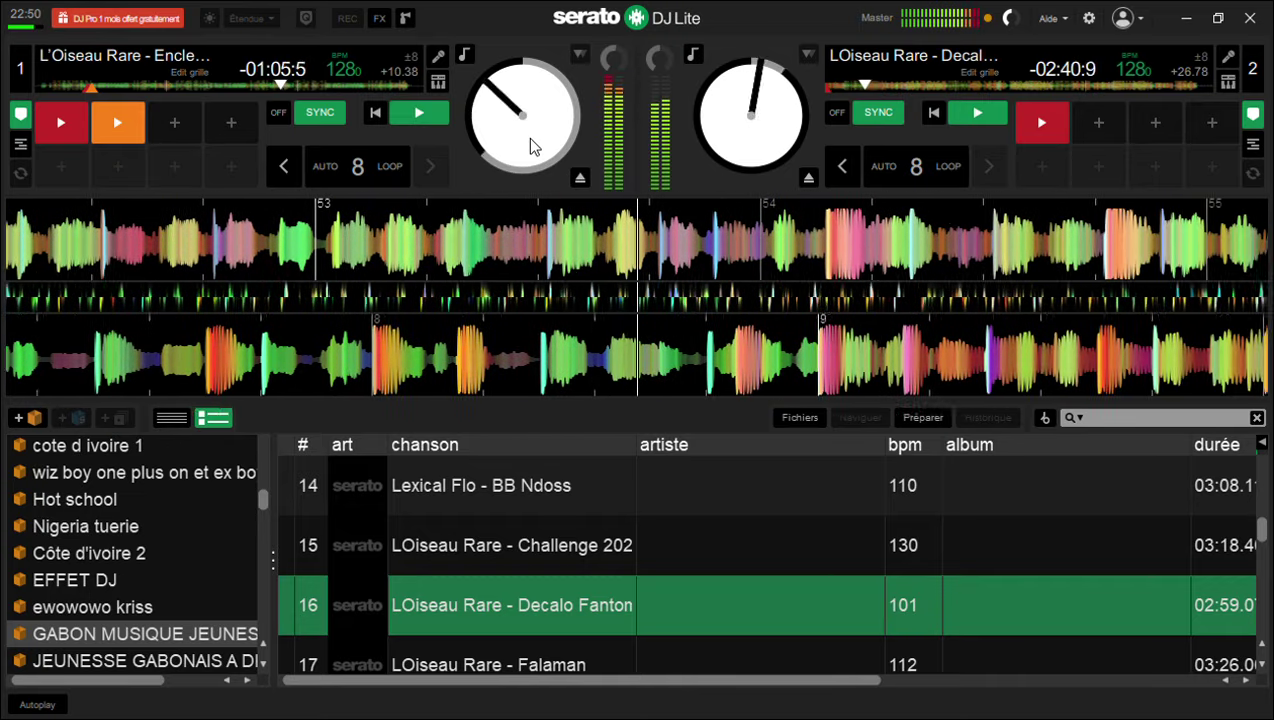
Restart Decalo Fanton on deck 2 from its red hot cue several times while deck 1 plays, ending with it running
{"action": "key", "text": "6"}
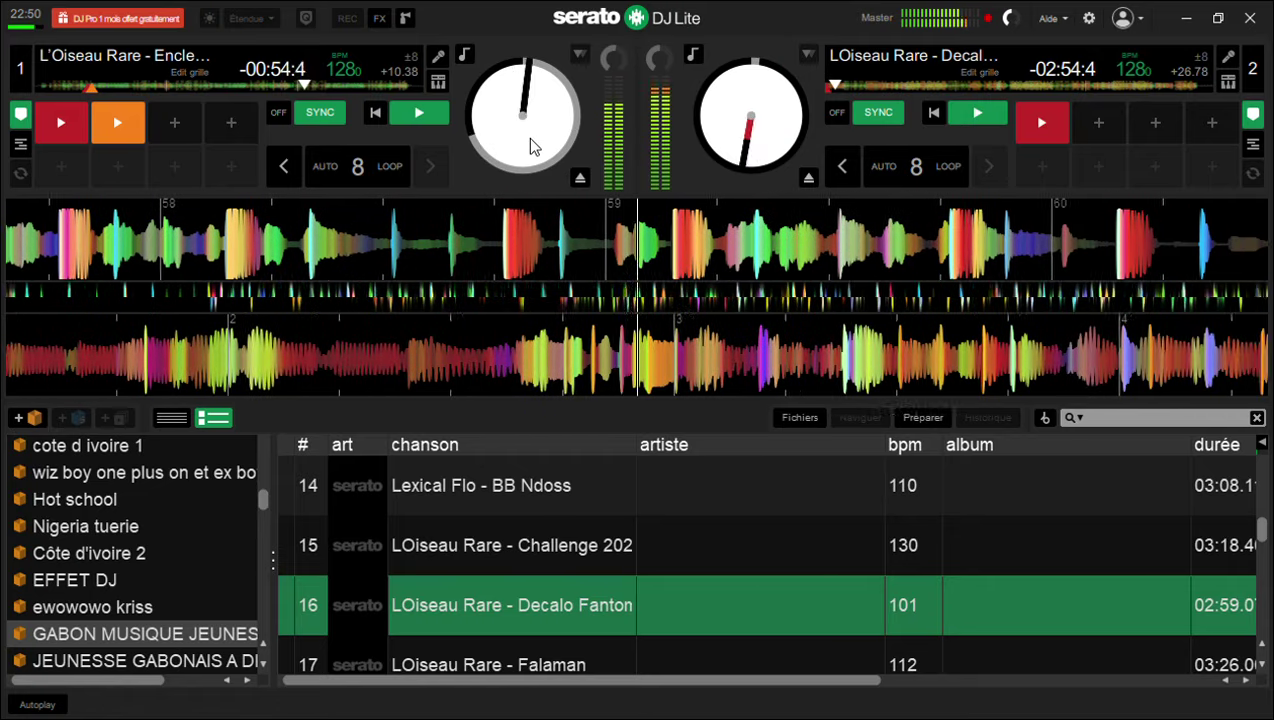
{"action": "key", "text": "6"}
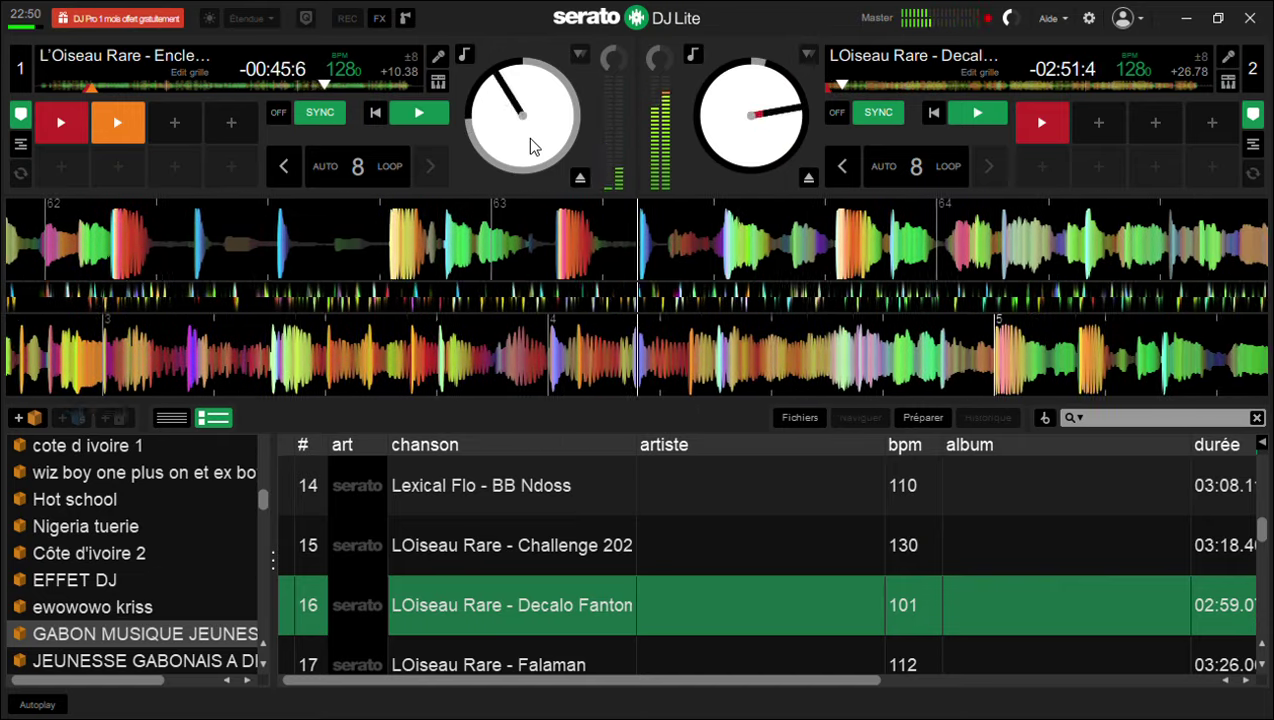
{"action": "key", "text": "6"}
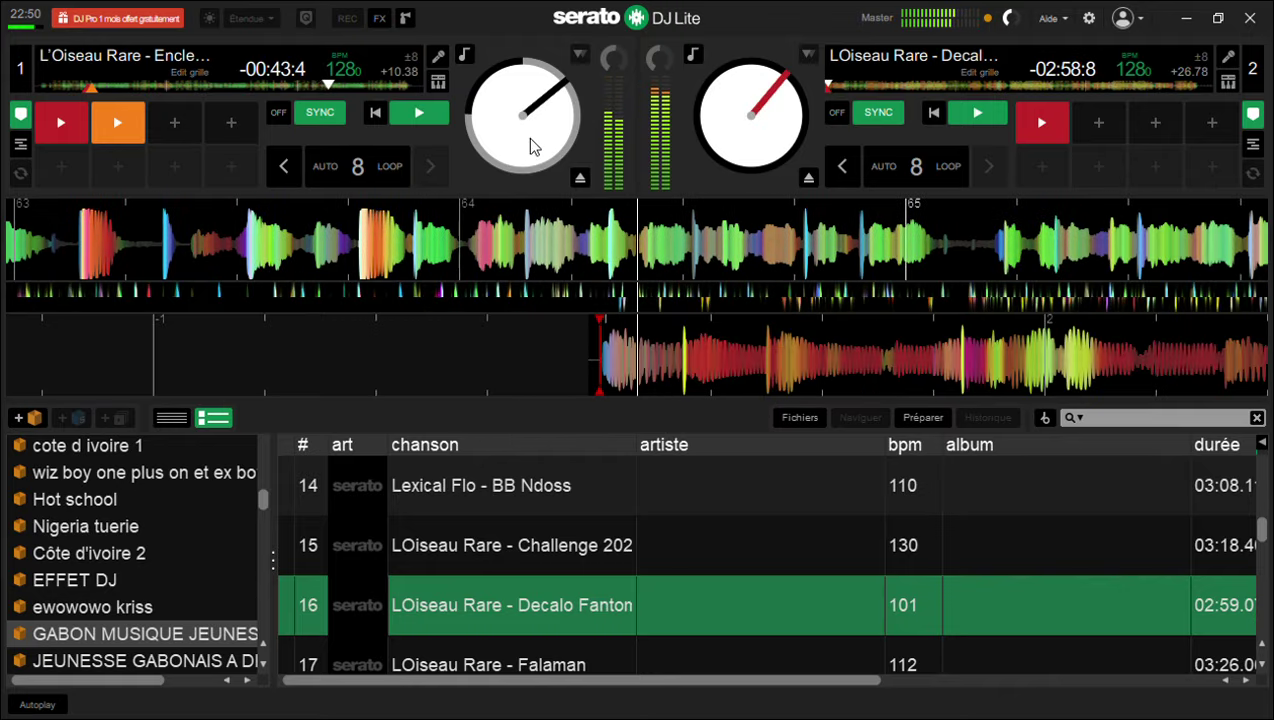
{"action": "key", "text": "6"}
{"action": "key", "text": "6"}
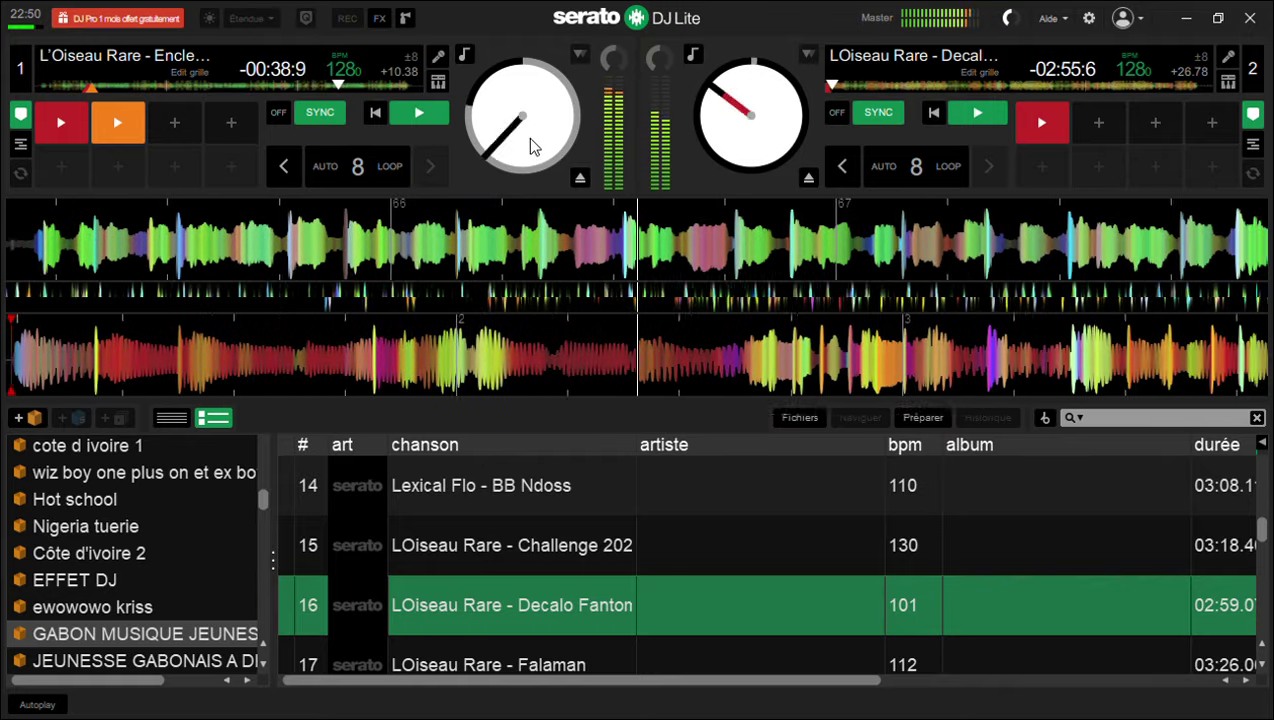
{"action": "key", "text": "6"}
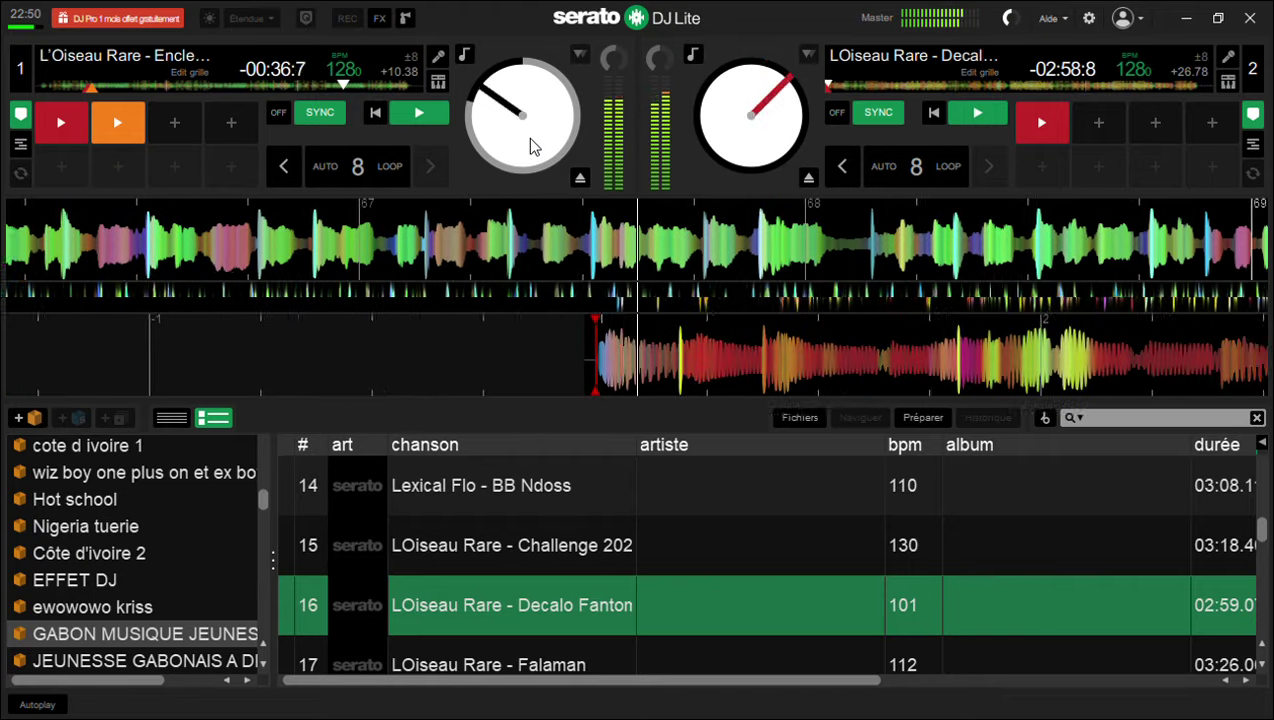
{"action": "key", "text": "6"}
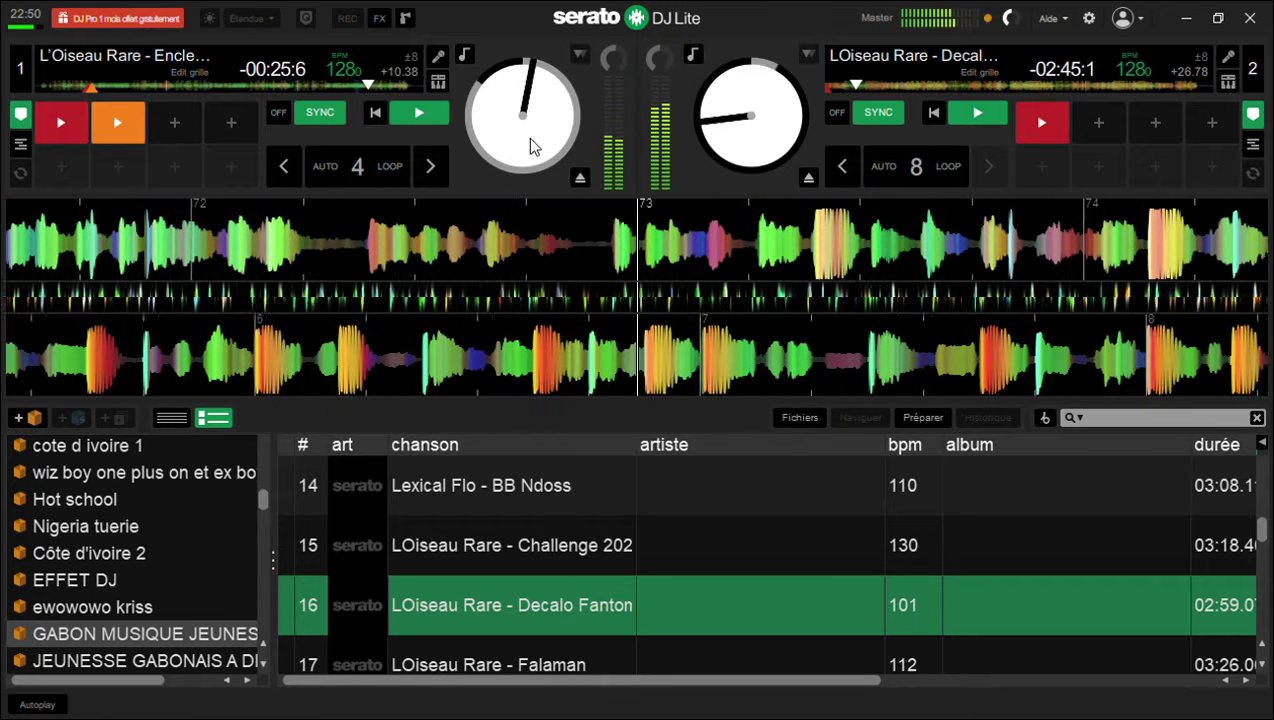
Load LOiseau Rare - Decalo Fanton onto deck 1 and bring in LOiseau Rare - Soumèlèlè on deck 2 over it
{"action": "key", "text": "shift+Left"}
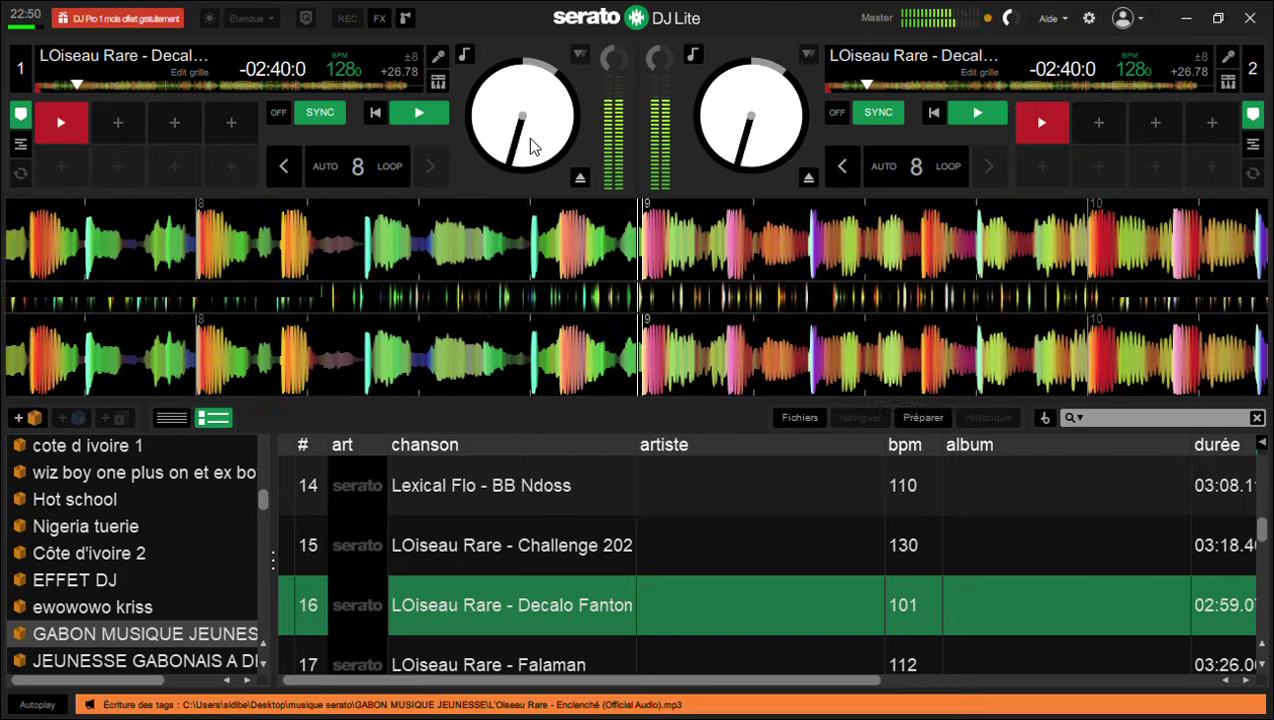
{"action": "key", "text": "Up"}
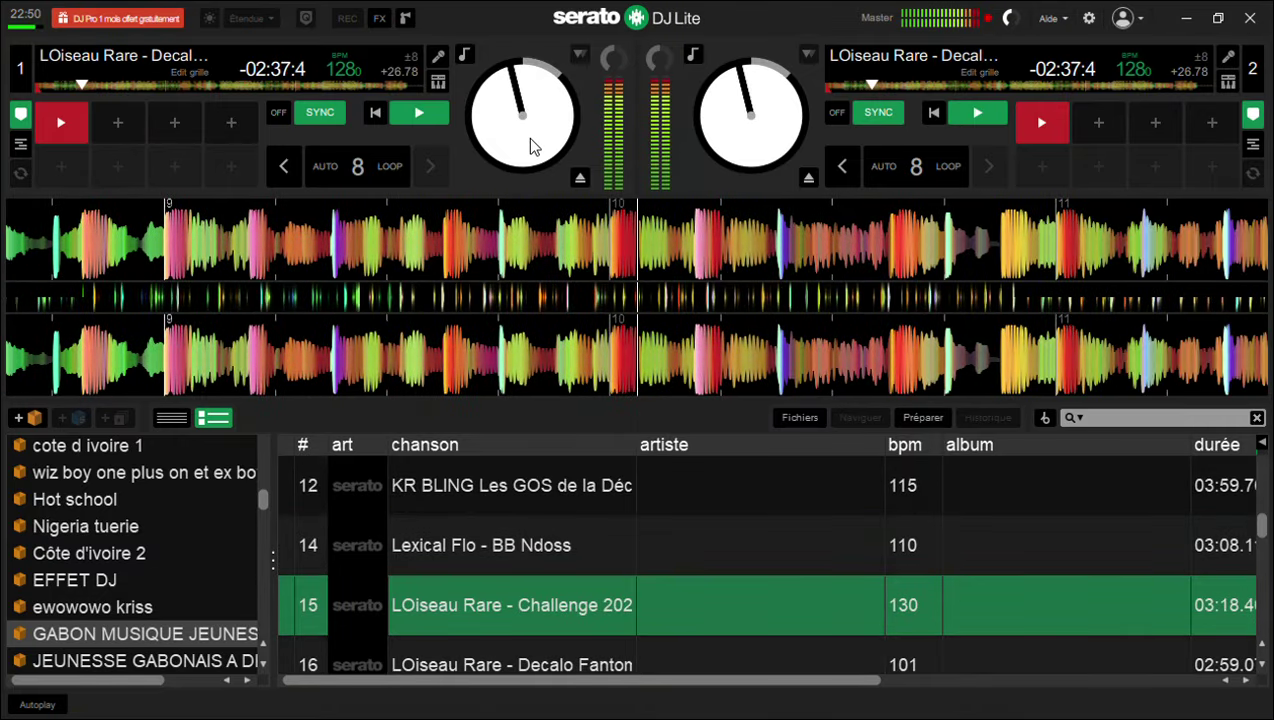
{"action": "key", "text": "Down"}
{"action": "key", "text": "Down"}
{"action": "key", "text": "Down"}
{"action": "key", "text": "Down"}
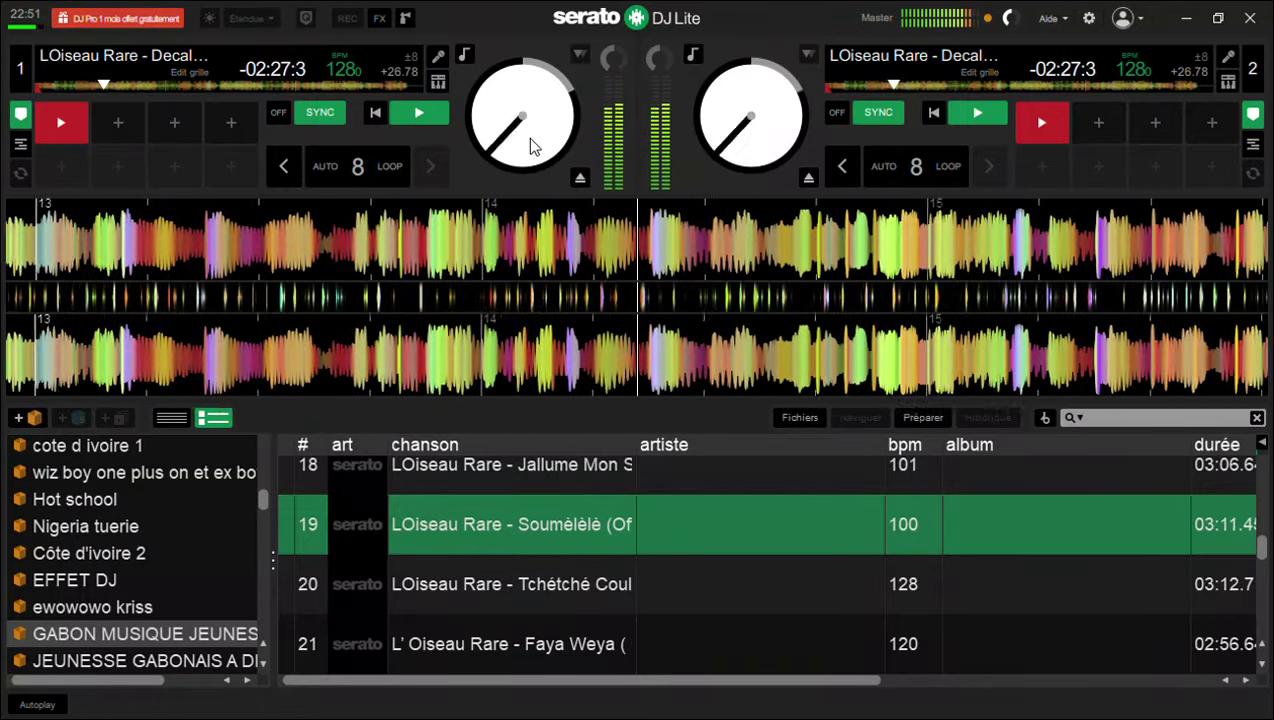
{"action": "key", "text": "shift+Right"}
{"action": "key", "text": "s"}
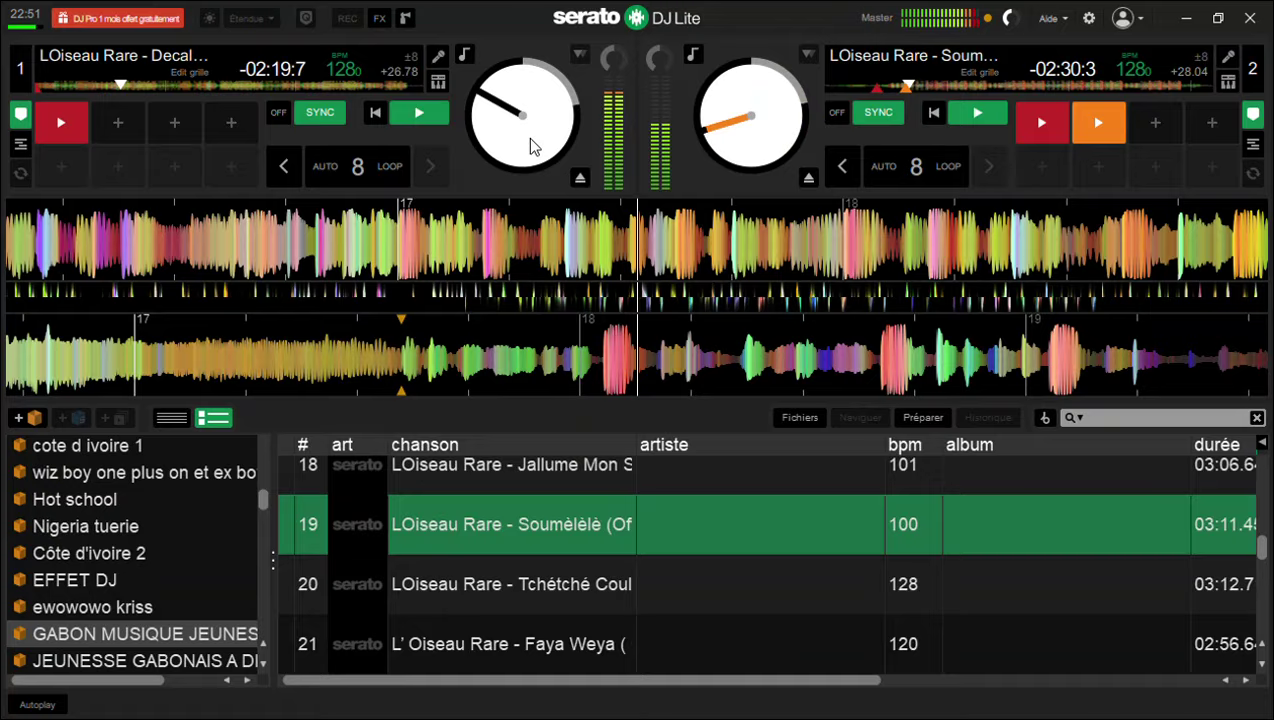
Jump Soumèlèlè on deck 2 back to its red hot cue several times and pause it there
{"action": "key", "text": "6"}
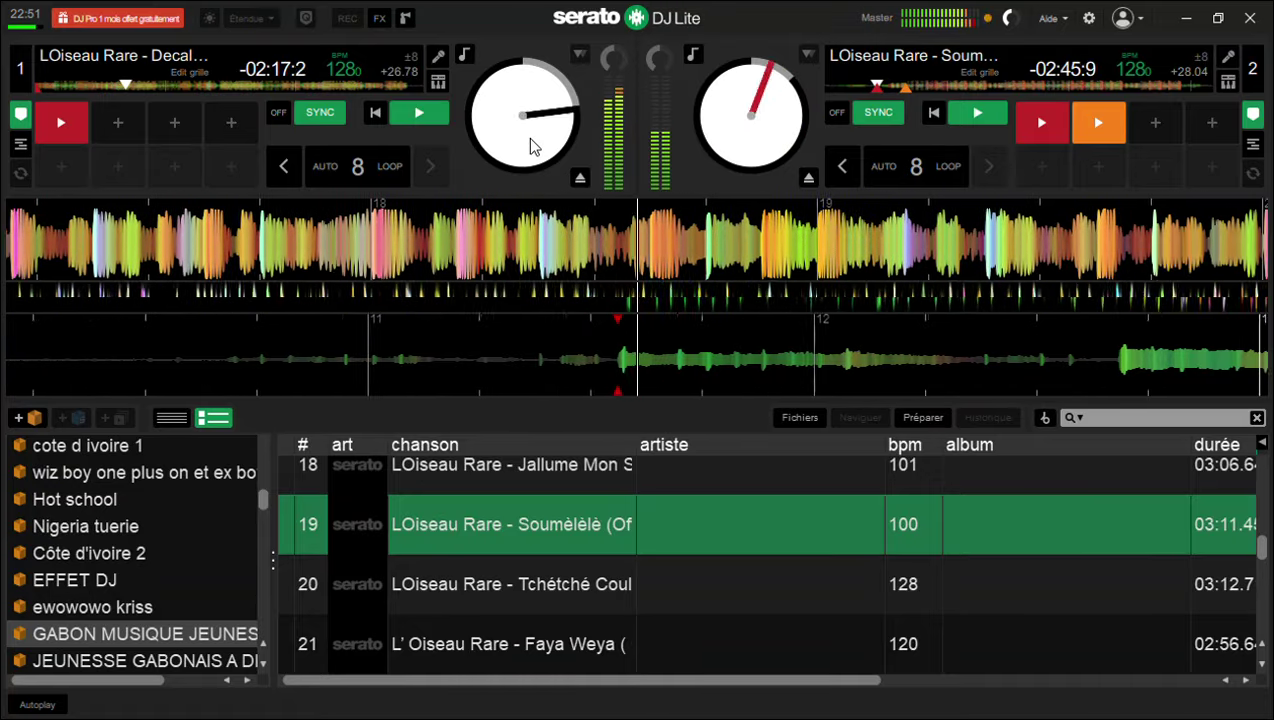
{"action": "key", "text": "6"}
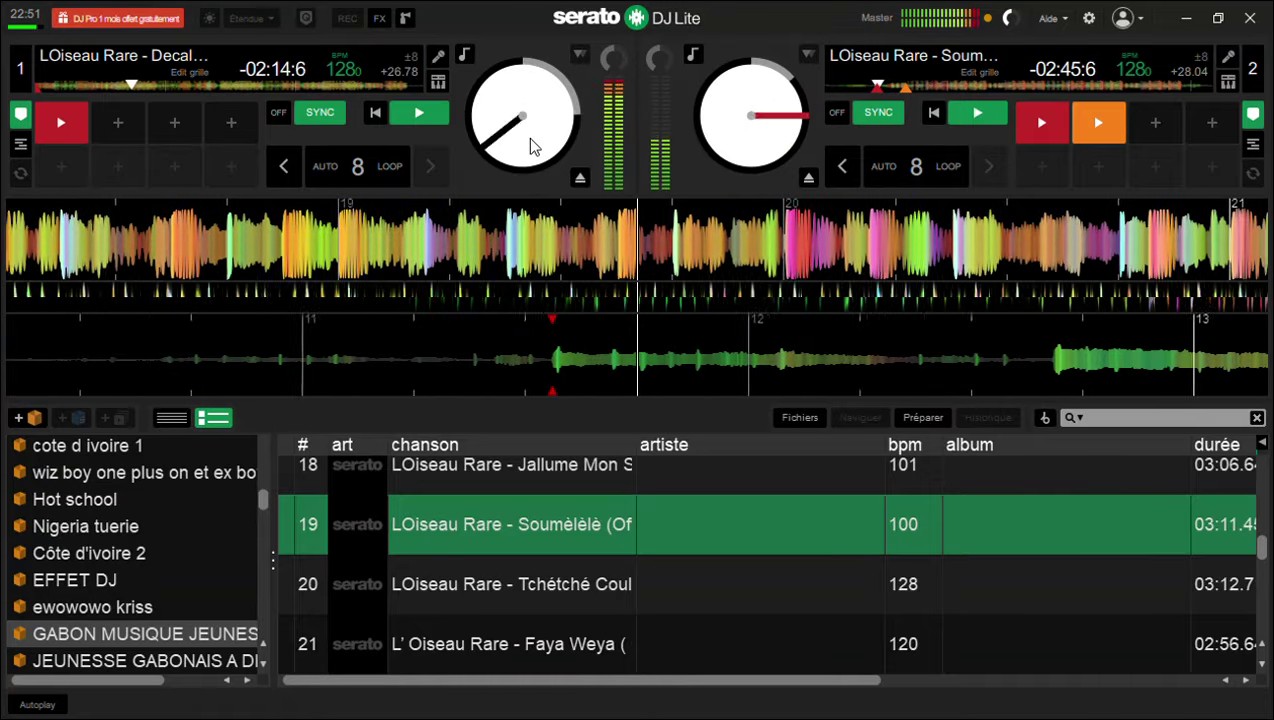
{"action": "key", "text": "s"}
{"action": "key", "text": "6"}
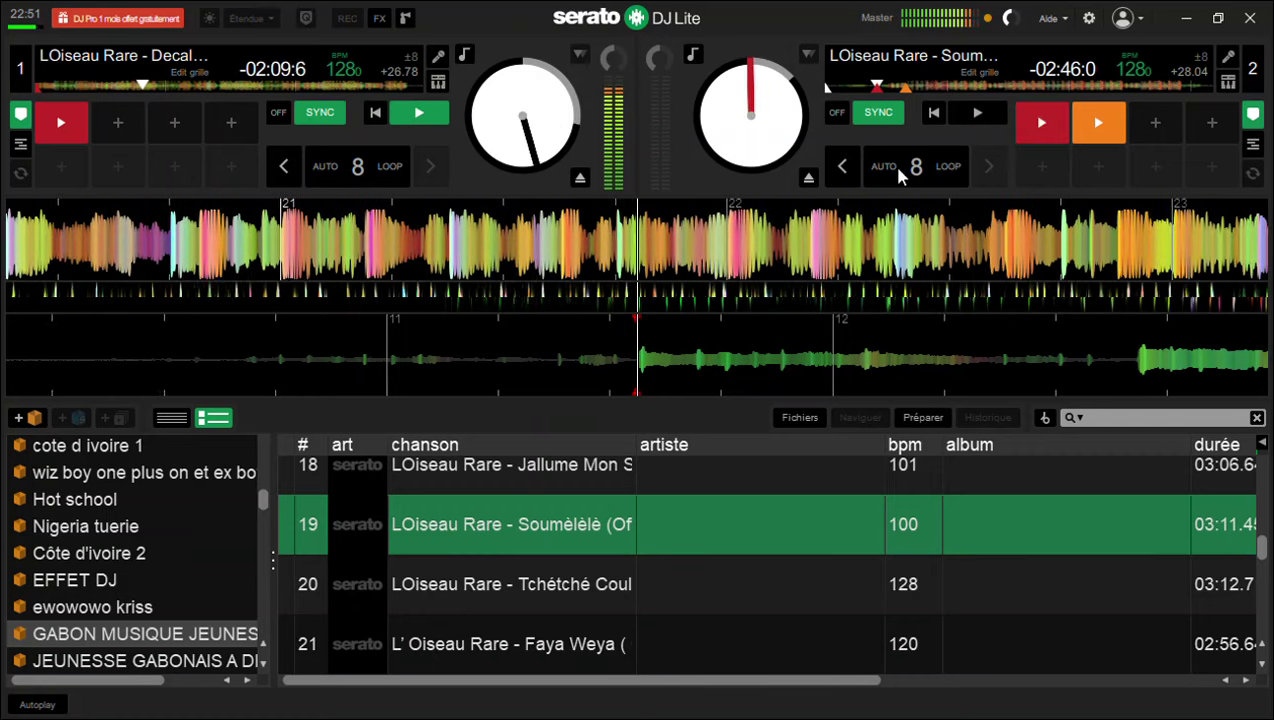
Play Soumèlèlè on deck 2 from its red hot cue in an 8-beat auto loop over deck 1, and release the loop
{"action": "left_click", "coordinate": [897, 168]}
{"action": "key", "text": "6"}
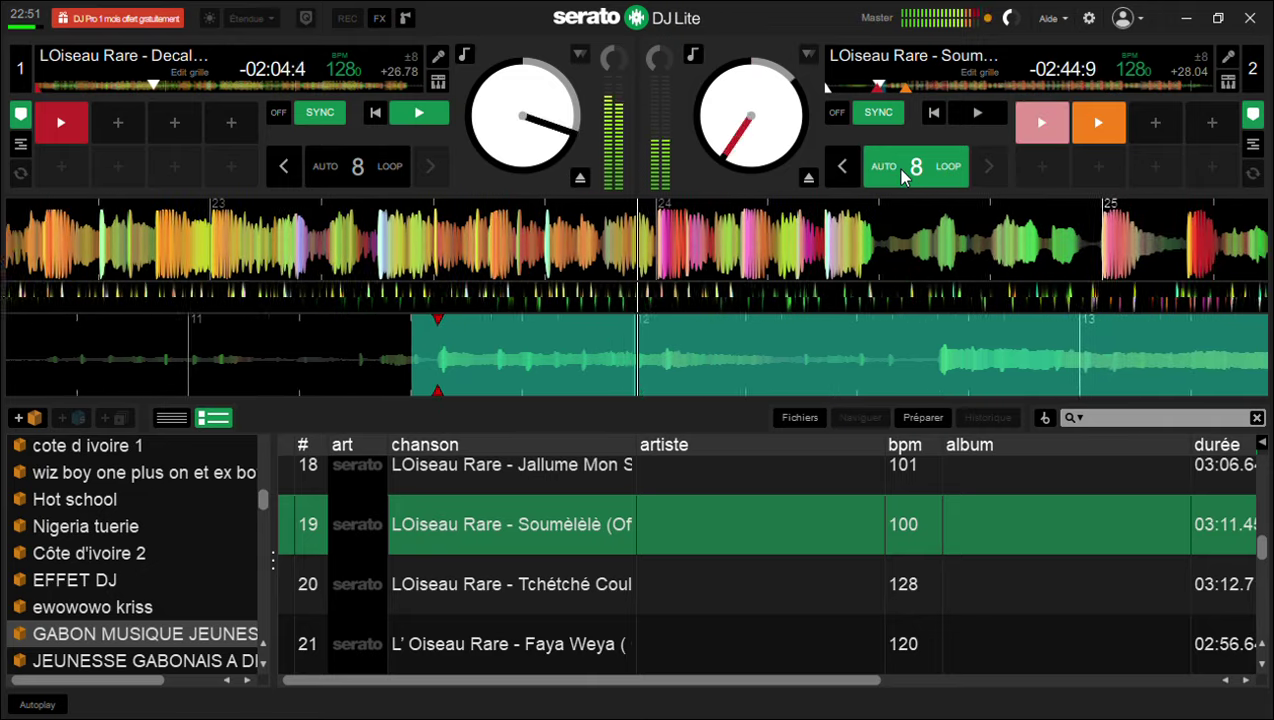
{"action": "key", "text": "s"}
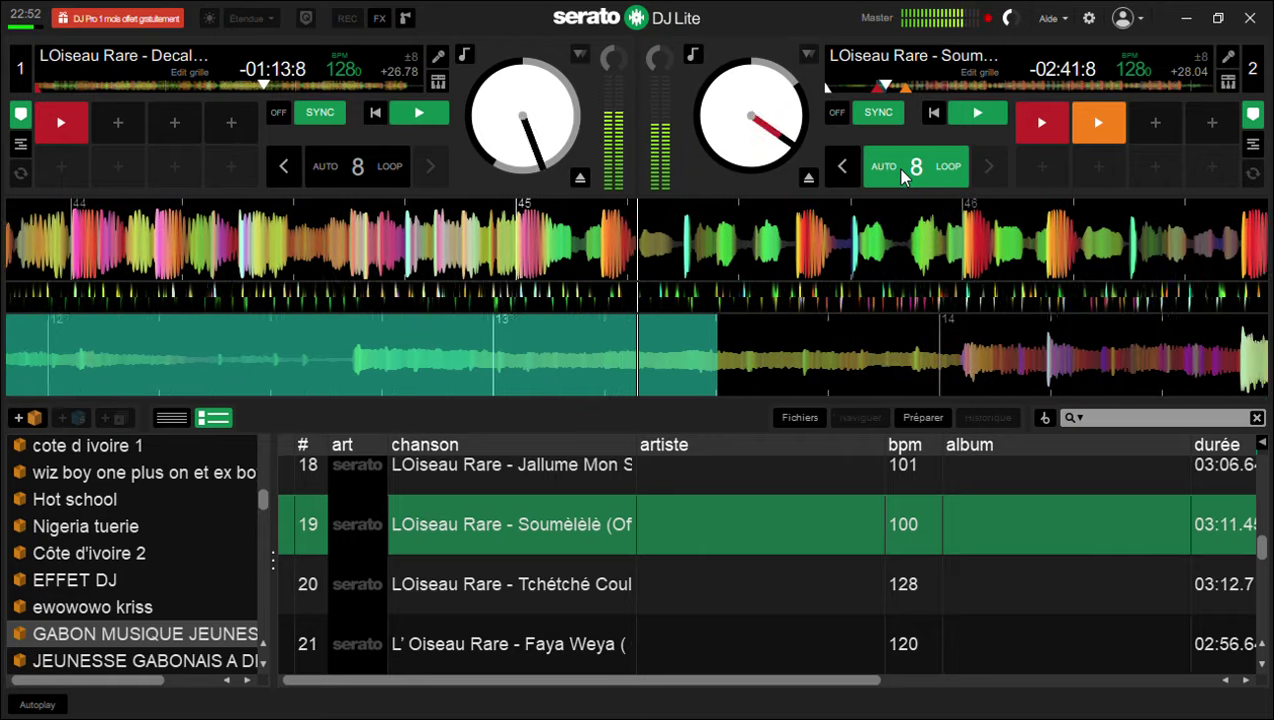
{"action": "left_click", "coordinate": [899, 168]}
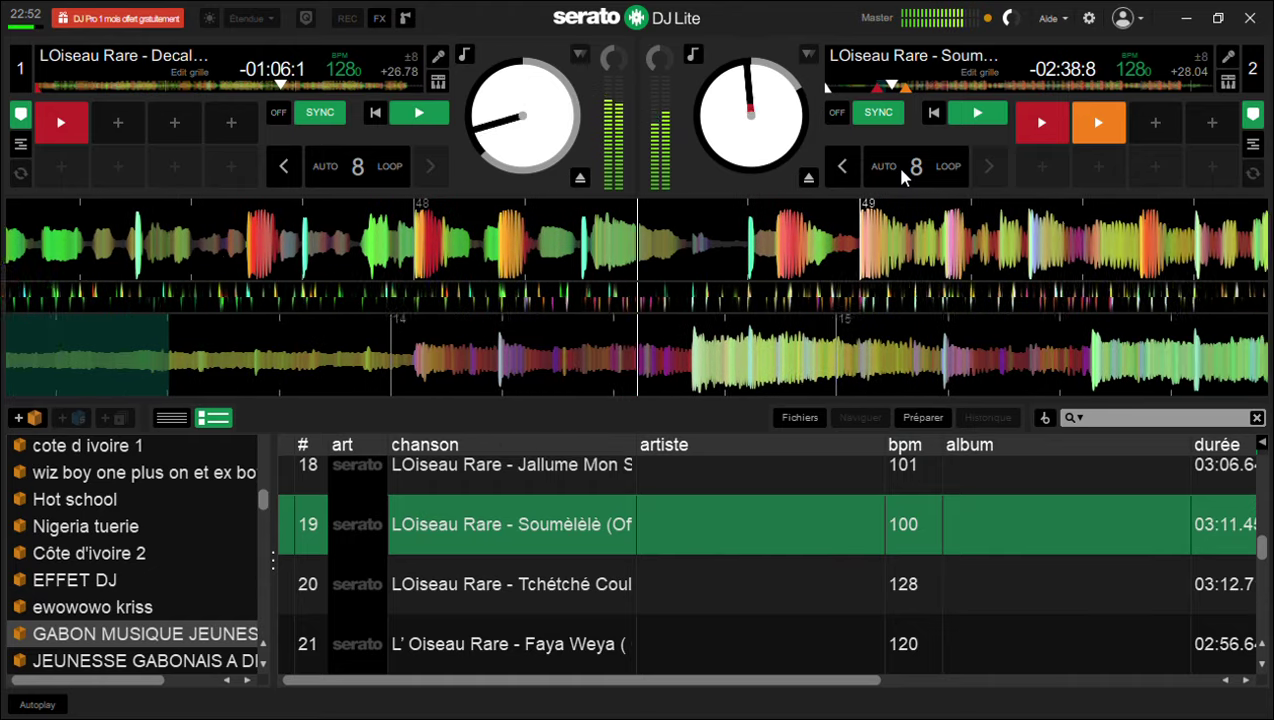
Loop Decalo Fanton on deck 1 over 4 beats, extend the loop to 8 beats, and release it
{"action": "key", "text": "ctrl+4"}
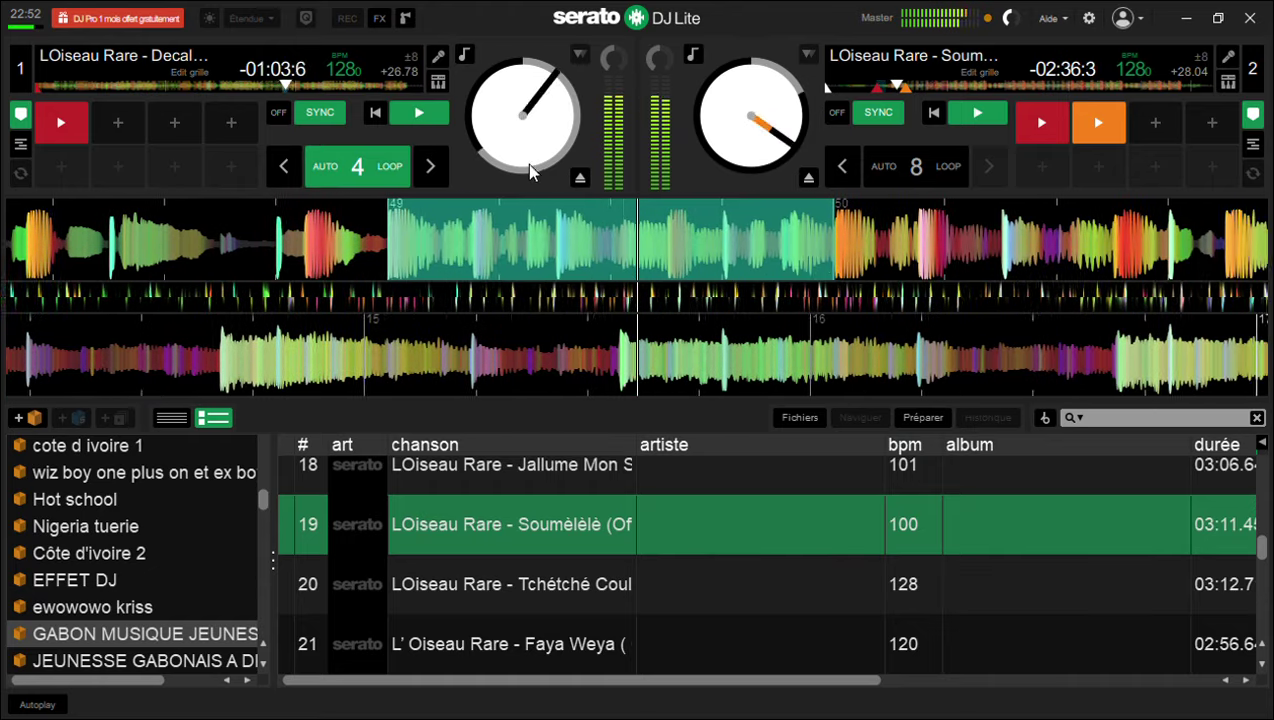
{"action": "left_click", "coordinate": [438, 162]}
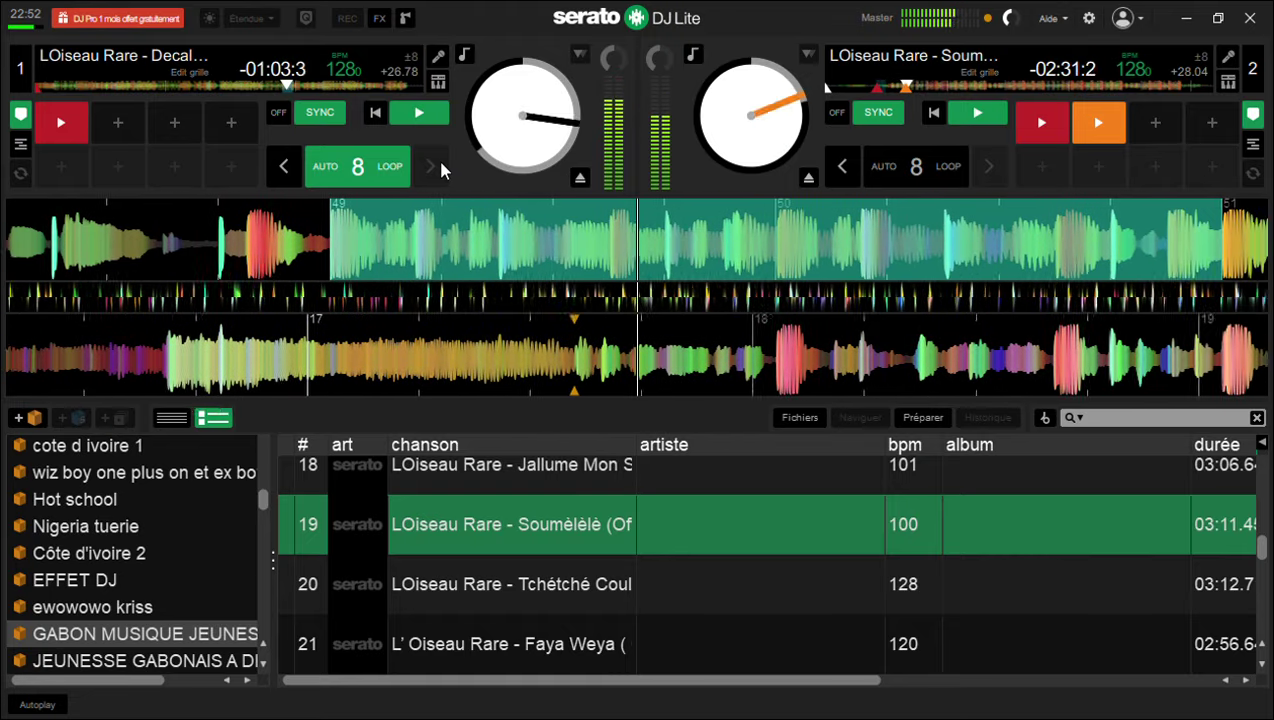
{"action": "key", "text": "ctrl+4"}
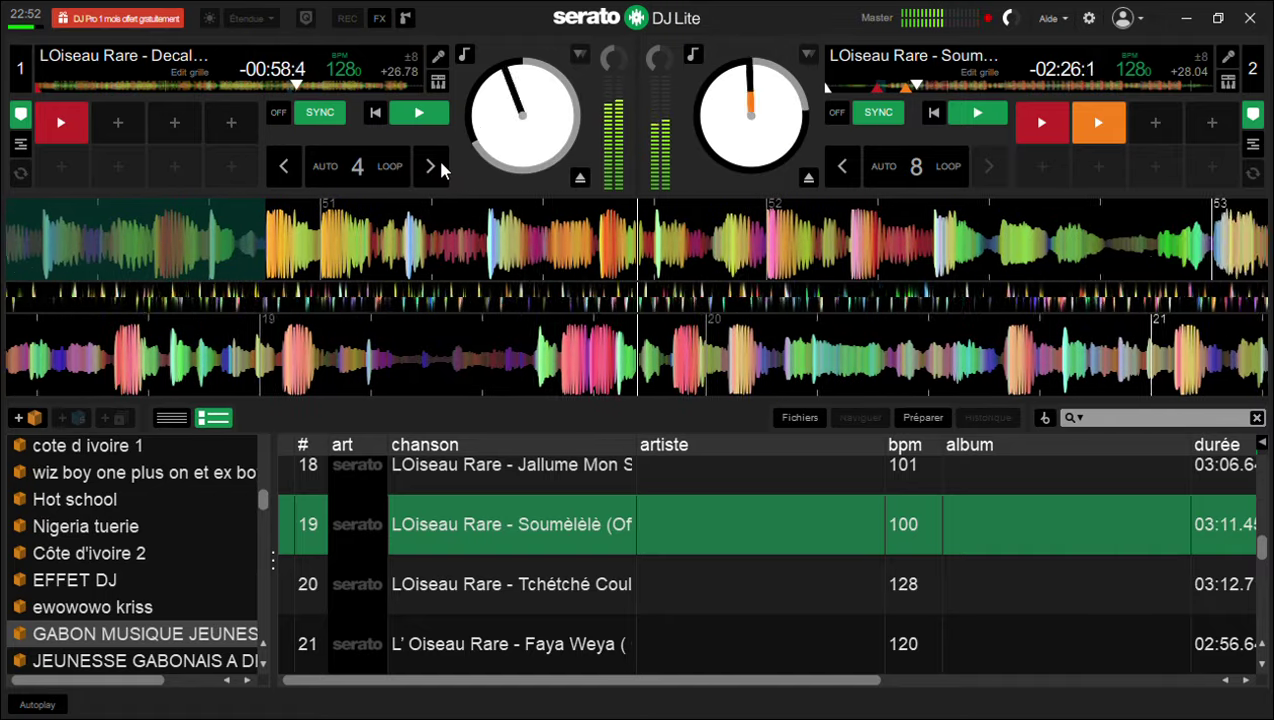
Load LOiseau Rare - Soumèlèlè onto deck 1 and Fetty Ndoss feat Eboloko onto deck 2, playing both together
{"action": "key", "text": "shift+Left"}
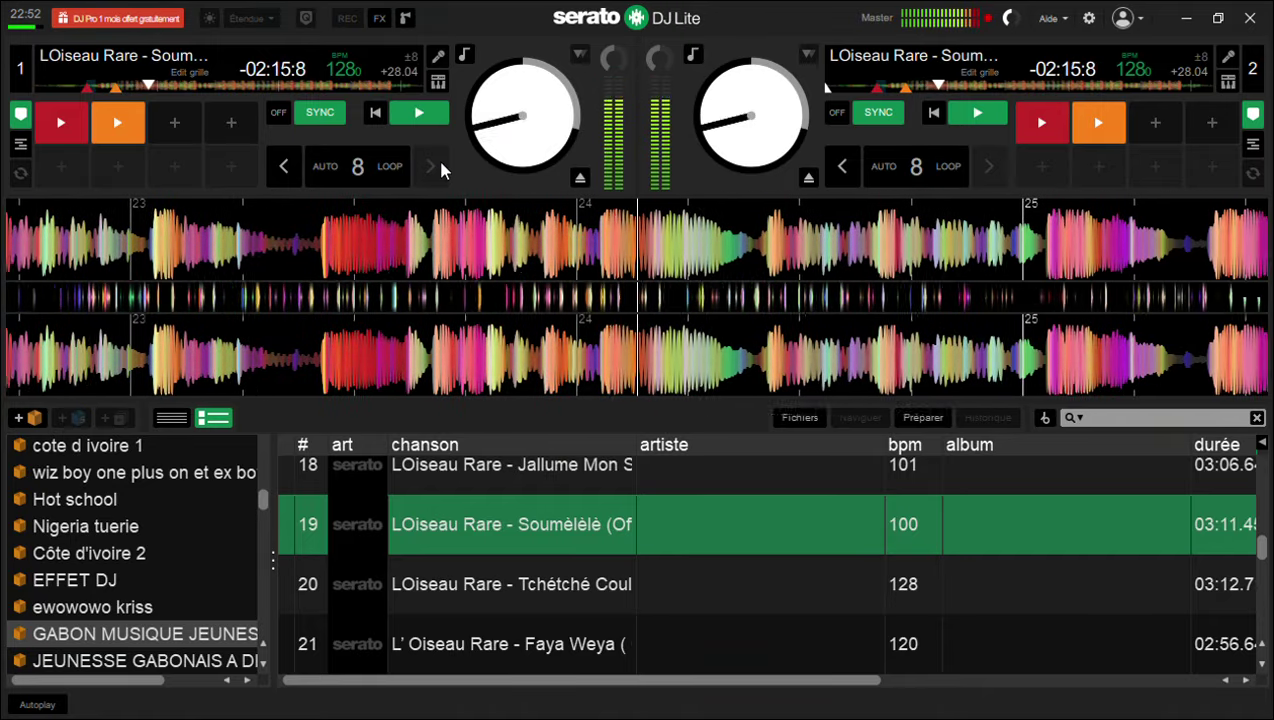
{"action": "key", "text": "Up"}
{"action": "key", "text": "Up"}
{"action": "key", "text": "Up"}
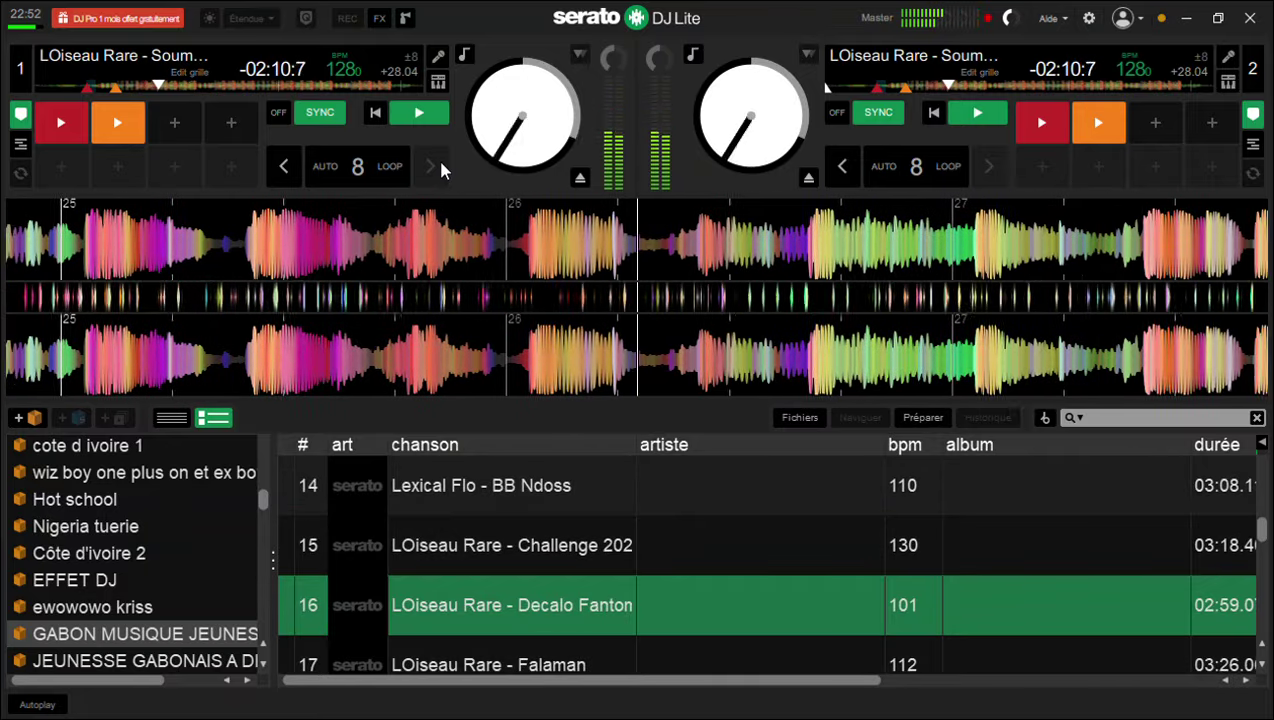
{"action": "key", "text": "Up"}
{"action": "key", "text": "Up"}
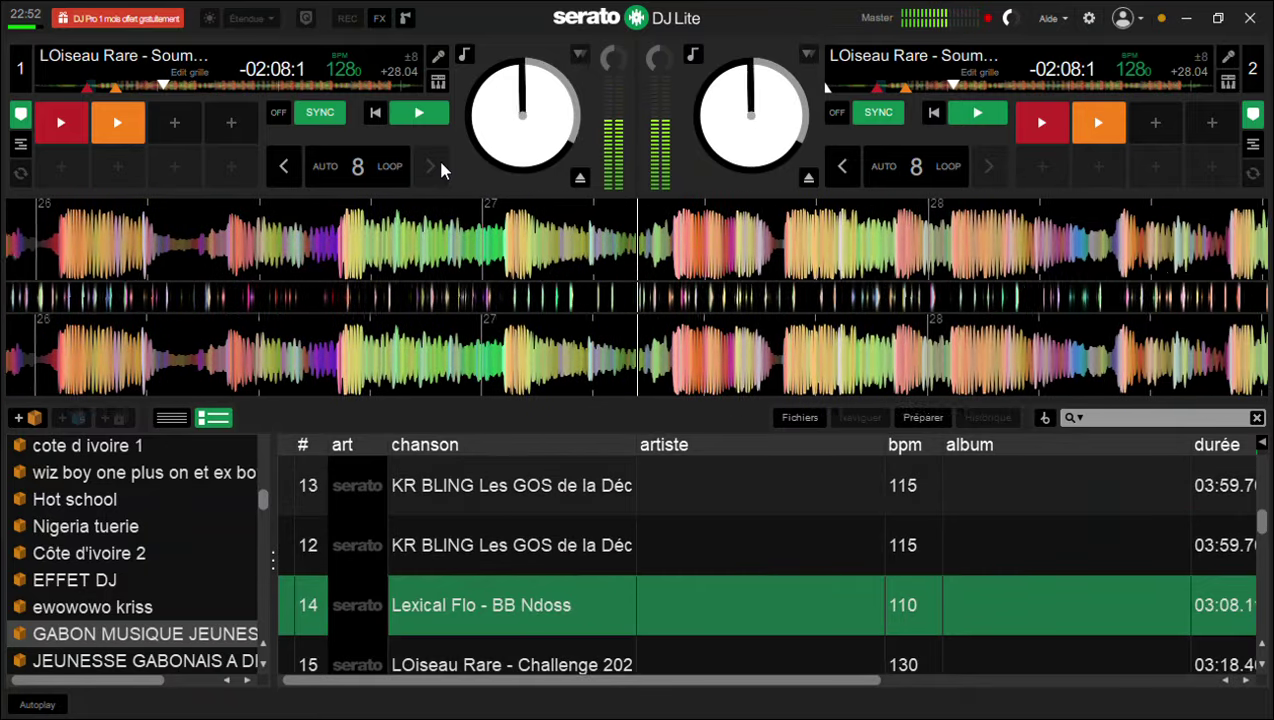
{"action": "key", "text": "Up"}
{"action": "key", "text": "Up"}
{"action": "key", "text": "Up"}
{"action": "key", "text": "Up"}
{"action": "key", "text": "Up"}
{"action": "key", "text": "Up"}
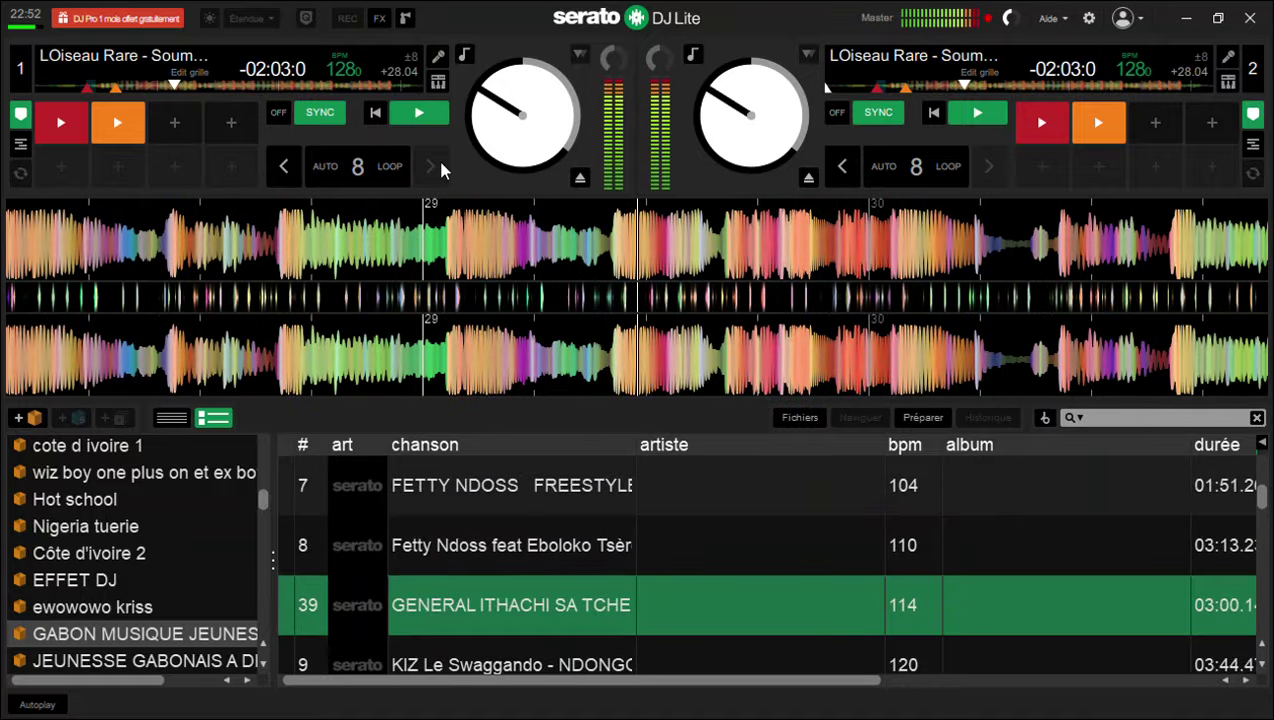
{"action": "key", "text": "Up"}
{"action": "key", "text": "shift+Right"}
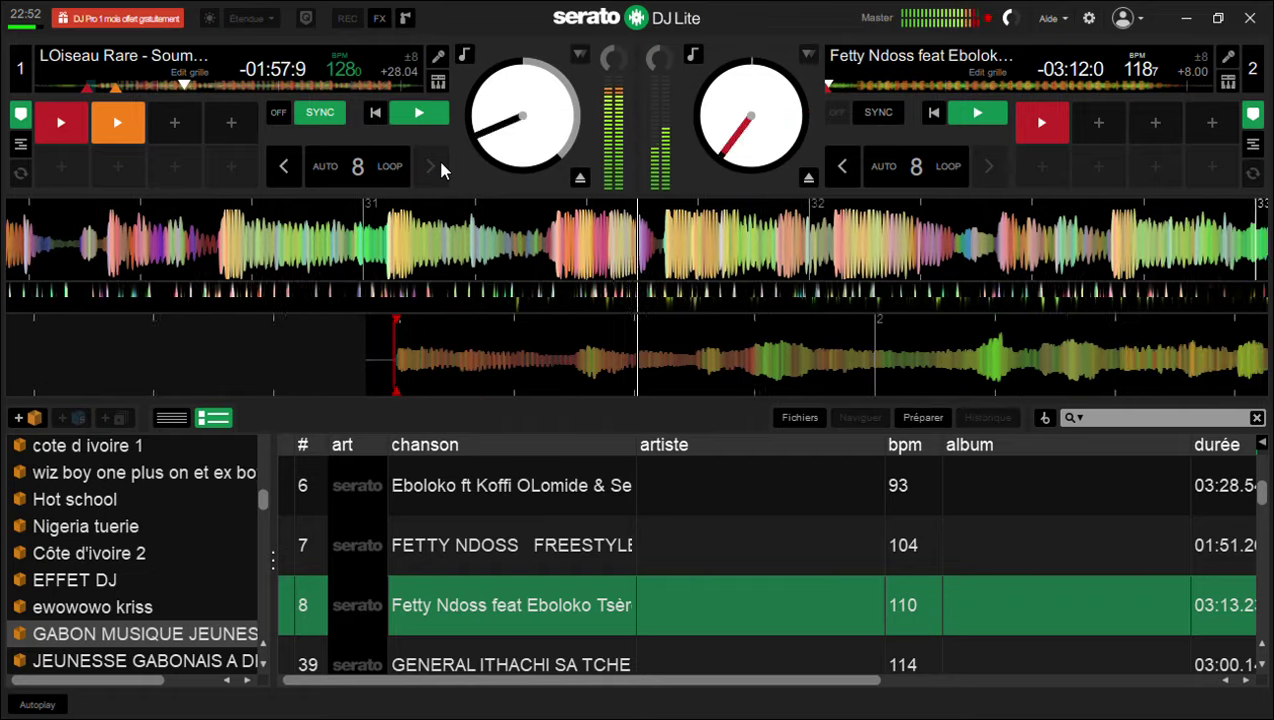
{"action": "key", "text": "s"}
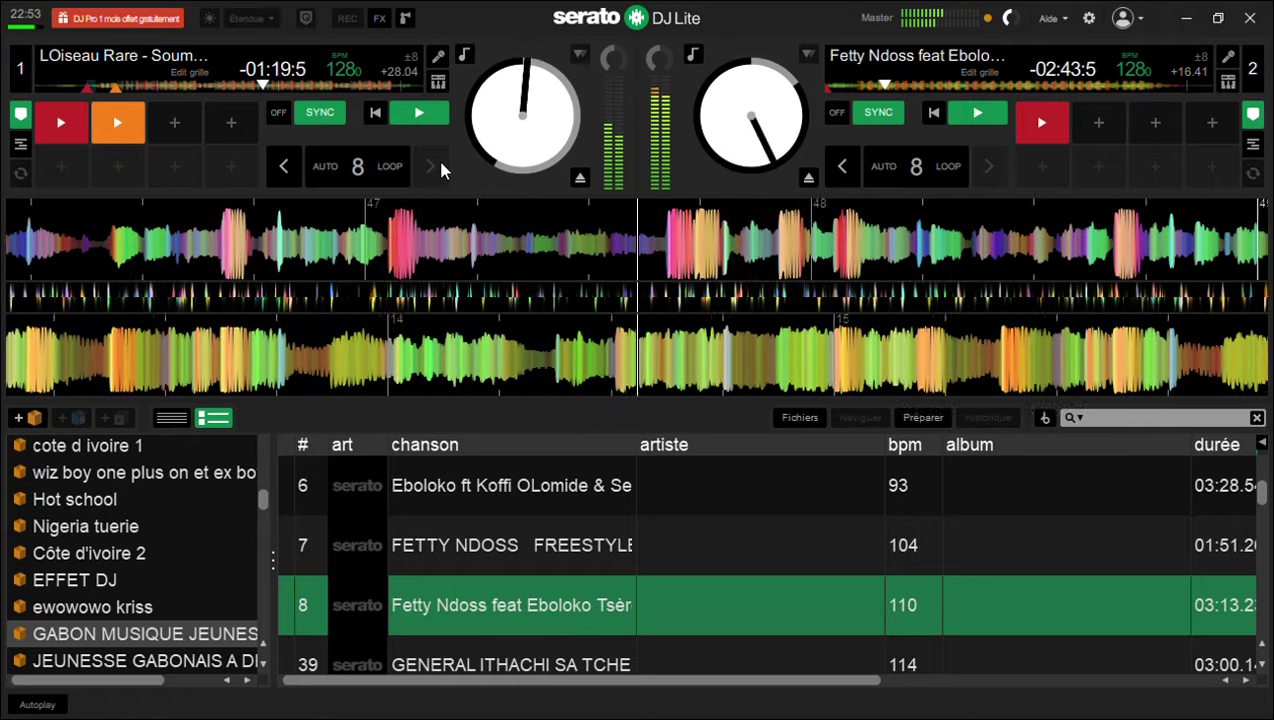
Restart Fetty Ndoss feat Eboloko on deck 2 from its red hot cue several times, and hold deck 1 in an 8-beat auto loop
{"action": "key", "text": "6"}
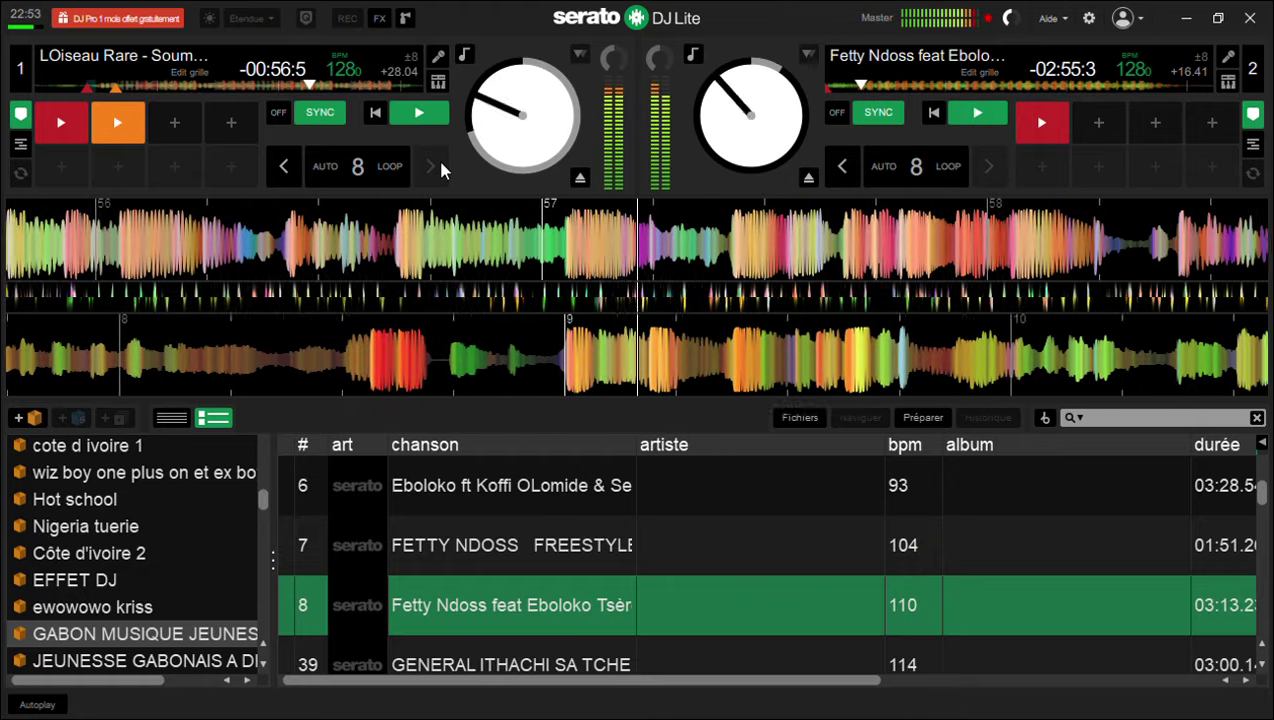
{"action": "key", "text": "6"}
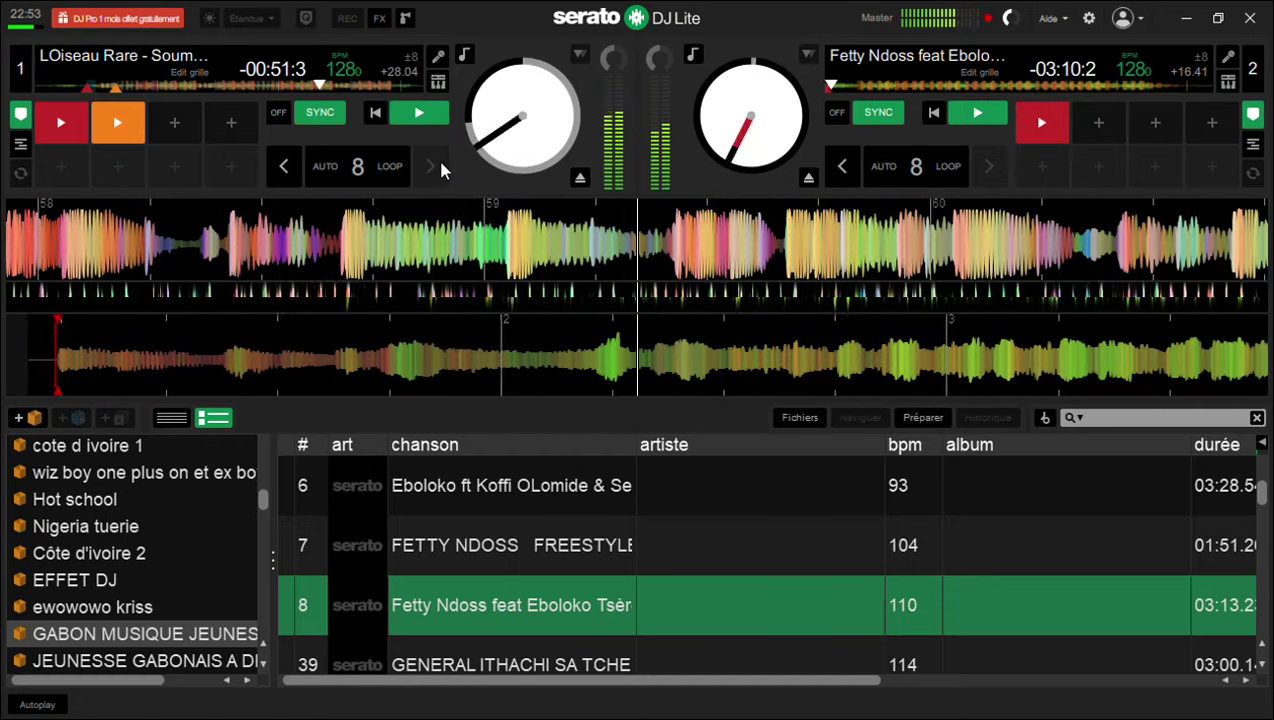
{"action": "key", "text": "6"}
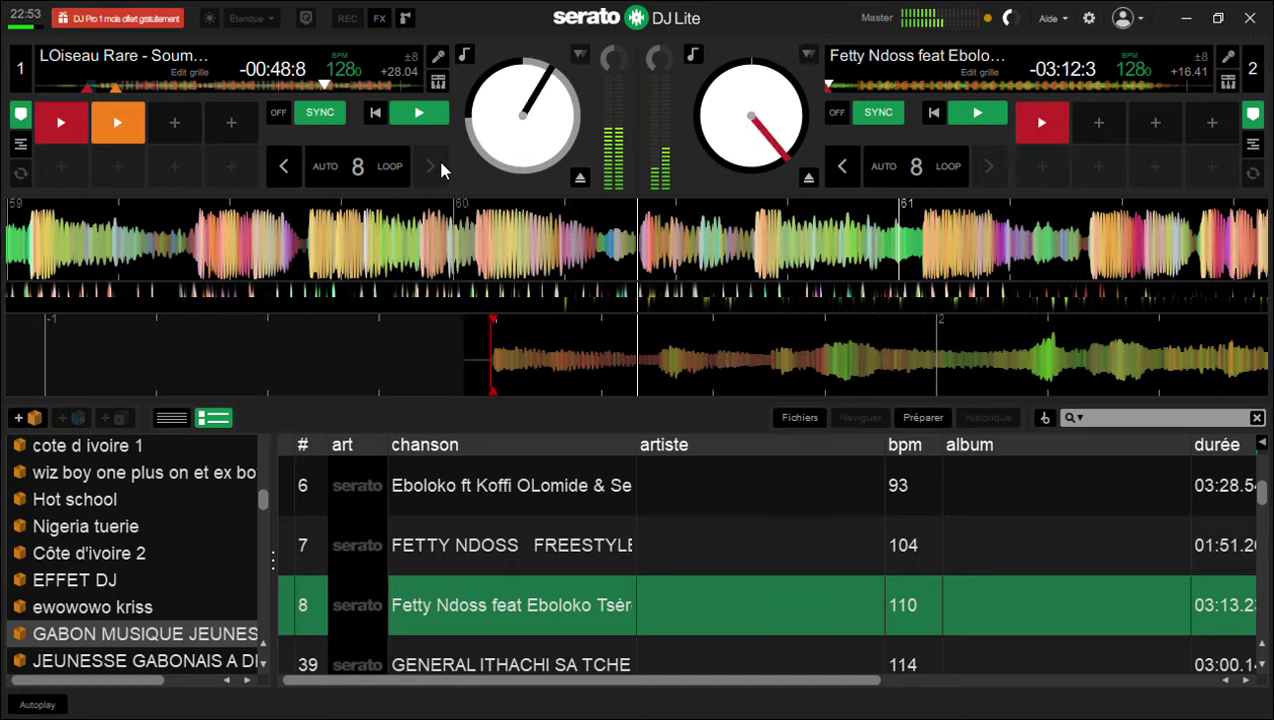
{"action": "key", "text": "6"}
{"action": "key", "text": "6"}
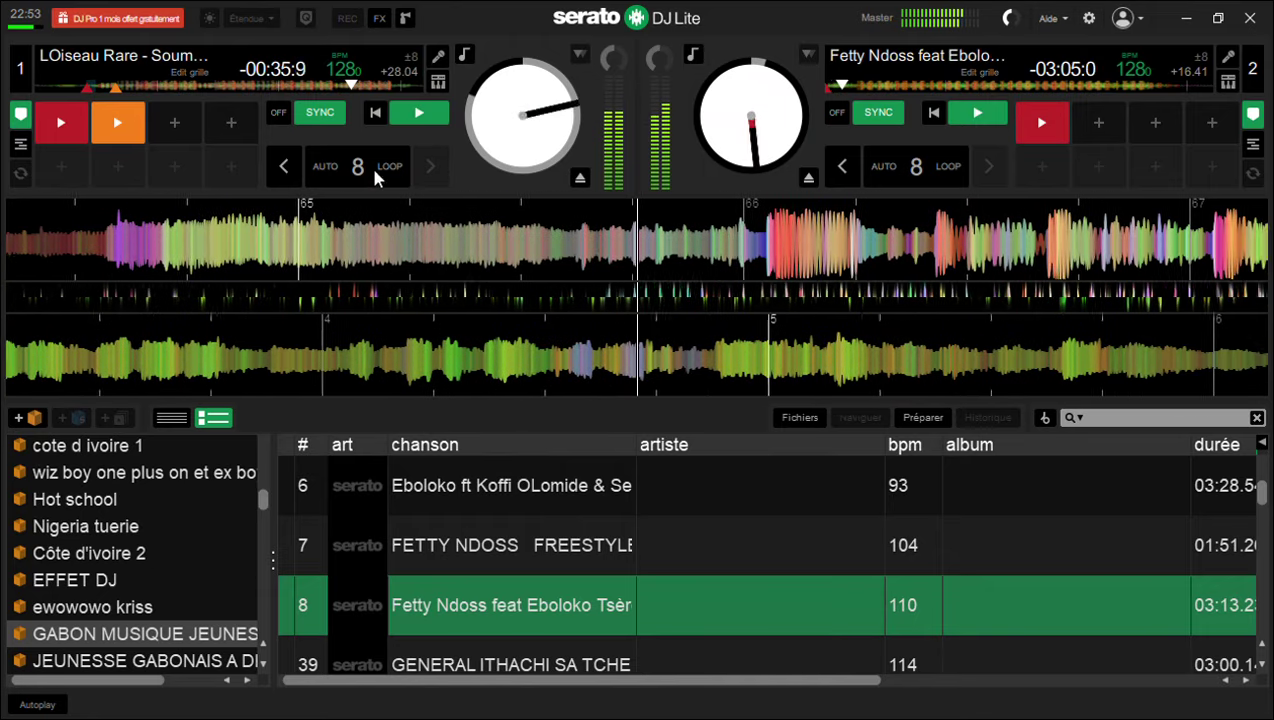
{"action": "left_click", "coordinate": [373, 168]}
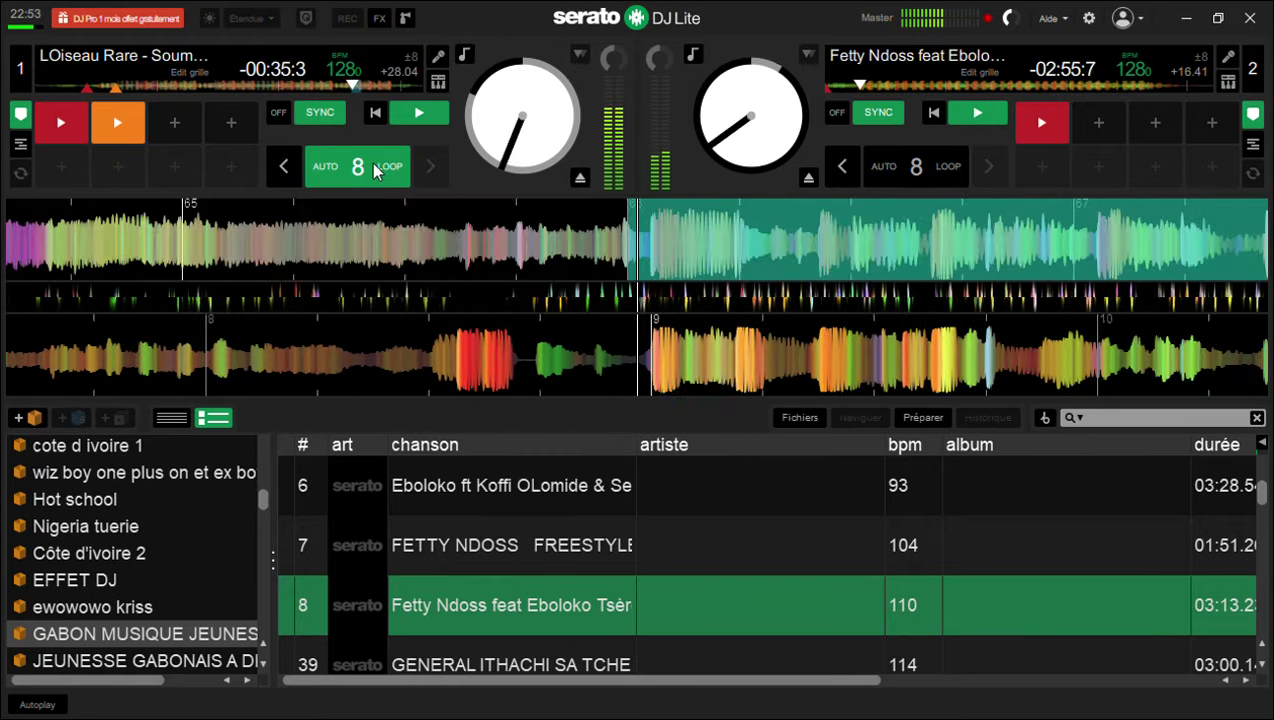
Load Fetty Ndoss feat Eboloko onto deck 1 and L'Oiseau Rare - SKABOYA onto deck 2
{"action": "key", "text": "shift+Left"}
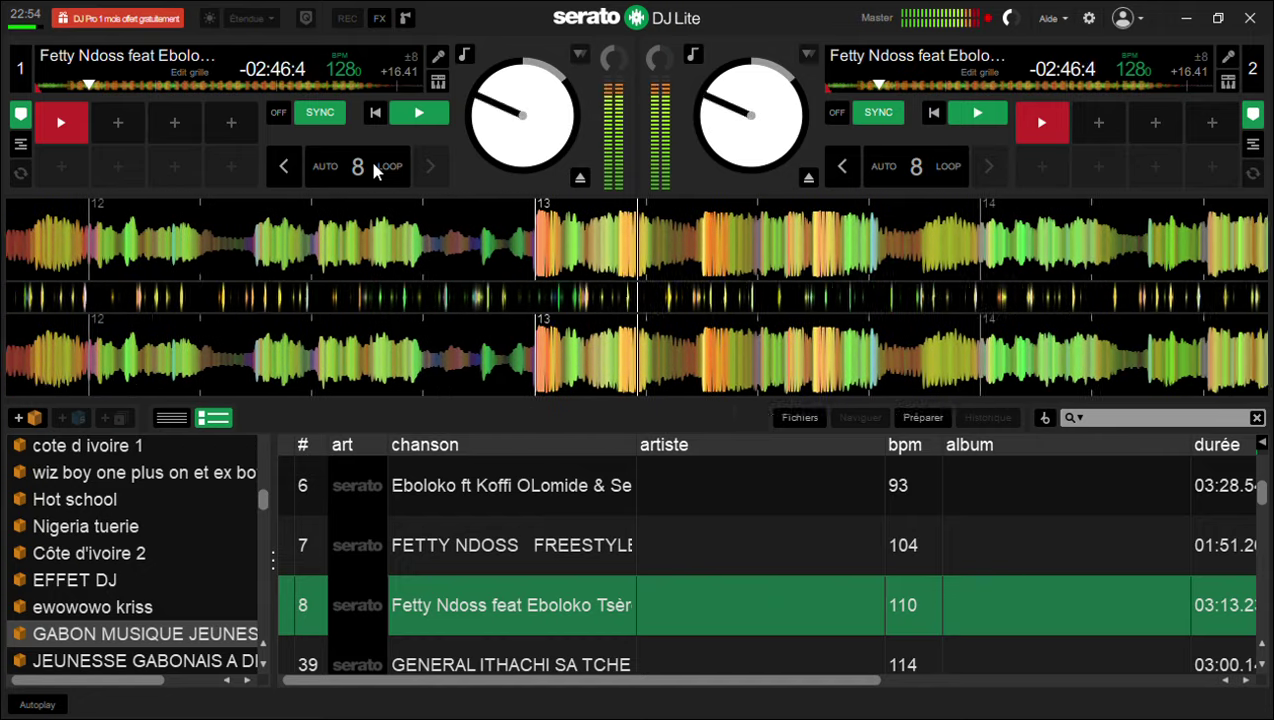
{"action": "key", "text": "Up"}
{"action": "key", "text": "Down"}
{"action": "key", "text": "Down"}
{"action": "key", "text": "Down"}
{"action": "key", "text": "Down"}
{"action": "key", "text": "Down"}
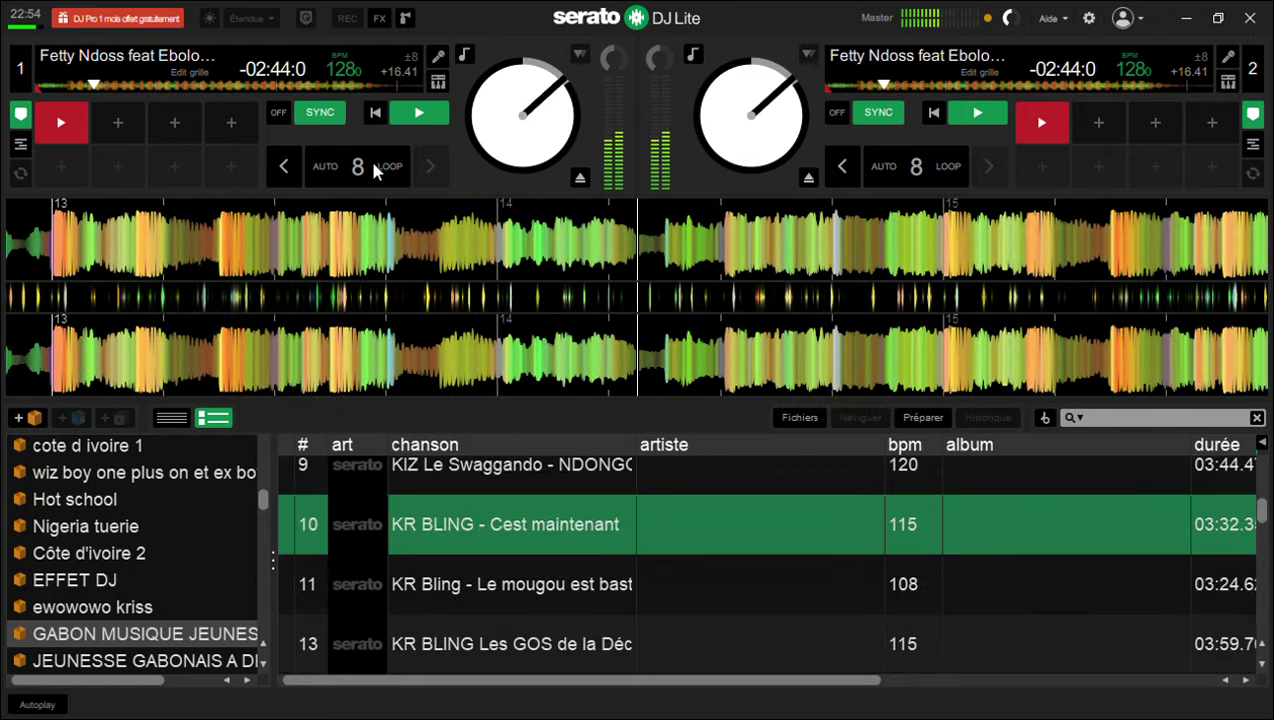
{"action": "key", "text": "Down"}
{"action": "key", "text": "Down"}
{"action": "key", "text": "Down"}
{"action": "key", "text": "Down"}
{"action": "key", "text": "Down"}
{"action": "key", "text": "Down"}
{"action": "key", "text": "Down"}
{"action": "key", "text": "Down"}
{"action": "key", "text": "Down"}
{"action": "key", "text": "Down"}
{"action": "key", "text": "Down"}
{"action": "key", "text": "Down"}
{"action": "key", "text": "Down"}
{"action": "key", "text": "Down"}
{"action": "key", "text": "Down"}
{"action": "key", "text": "Down"}
{"action": "key", "text": "Down"}
{"action": "key", "text": "Down"}
{"action": "key", "text": "Down"}
{"action": "key", "text": "Down"}
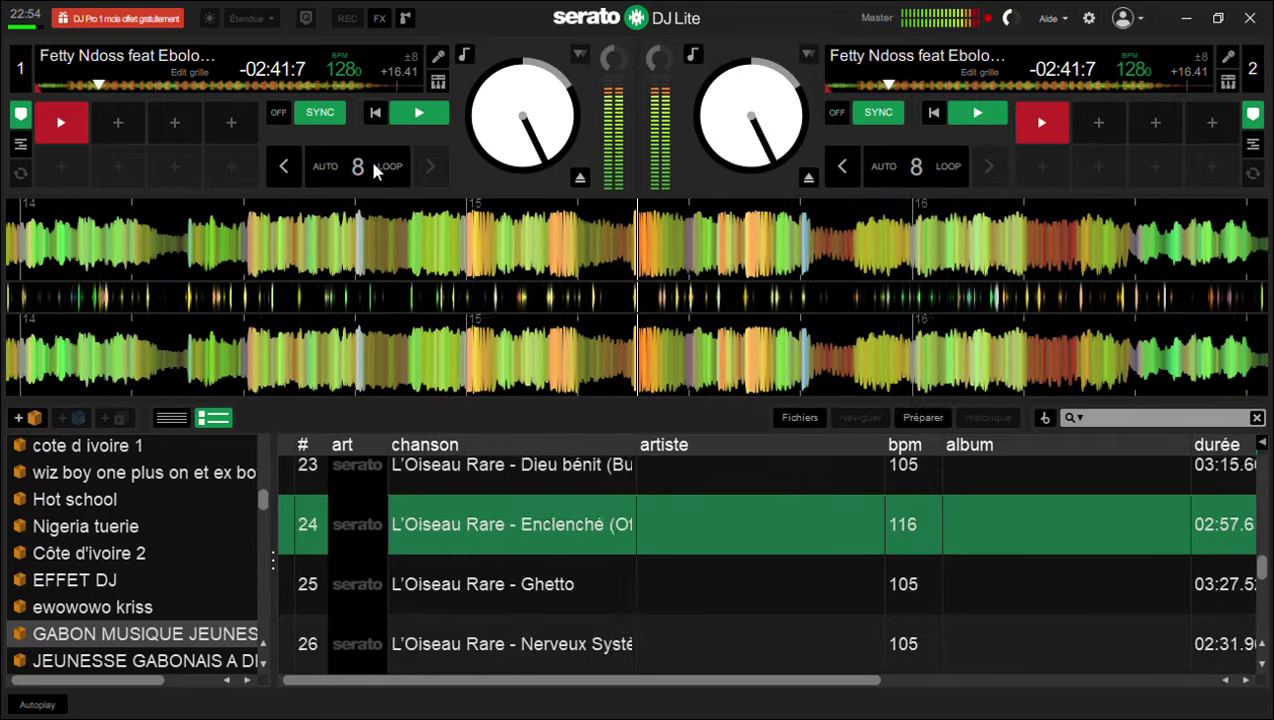
{"action": "key", "text": "Down"}
{"action": "key", "text": "Up"}
{"action": "key", "text": "Up"}
{"action": "key", "text": "Up"}
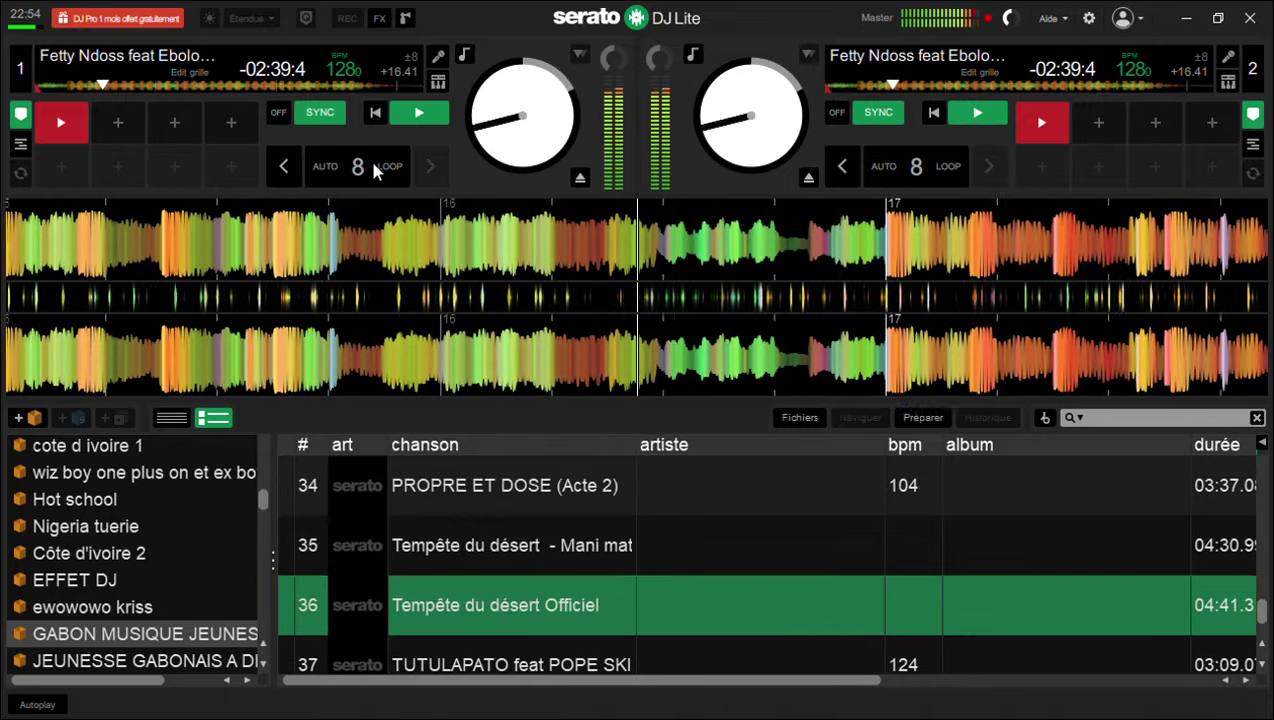
{"action": "key", "text": "Up"}
{"action": "key", "text": "Up"}
{"action": "key", "text": "Up"}
{"action": "key", "text": "Up"}
{"action": "key", "text": "Up"}
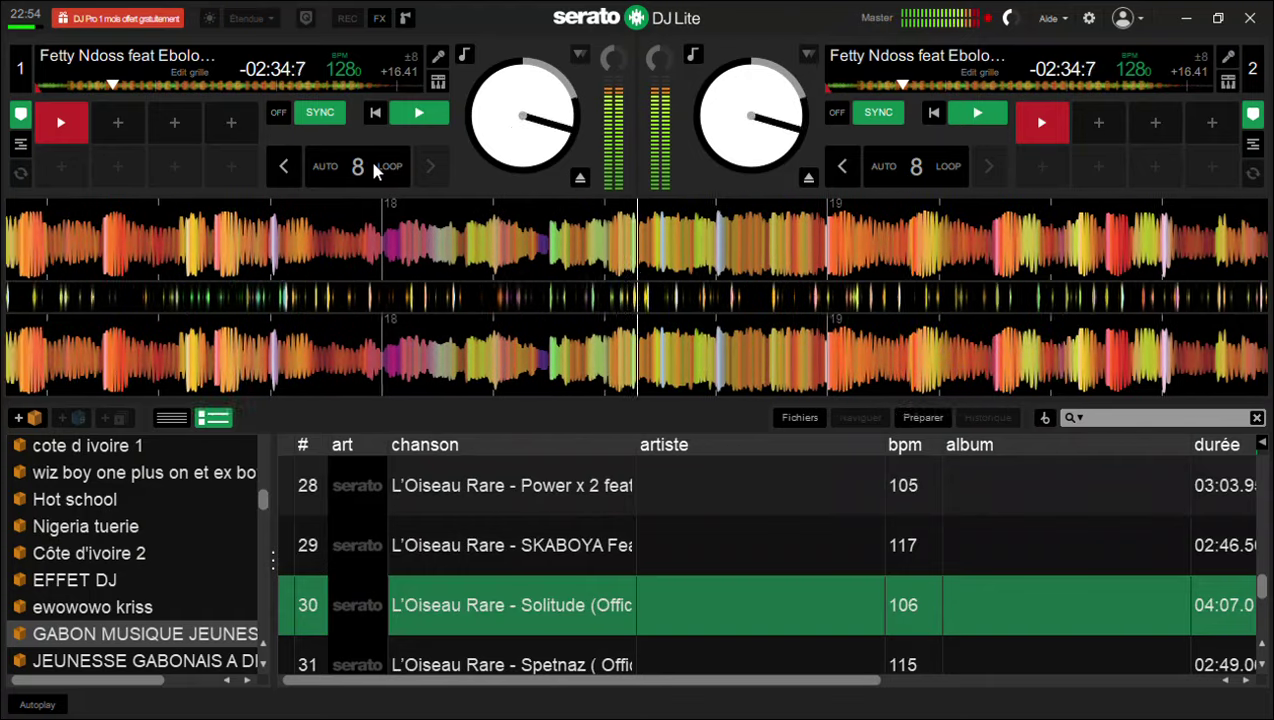
{"action": "key", "text": "Up"}
{"action": "key", "text": "shift+Right"}
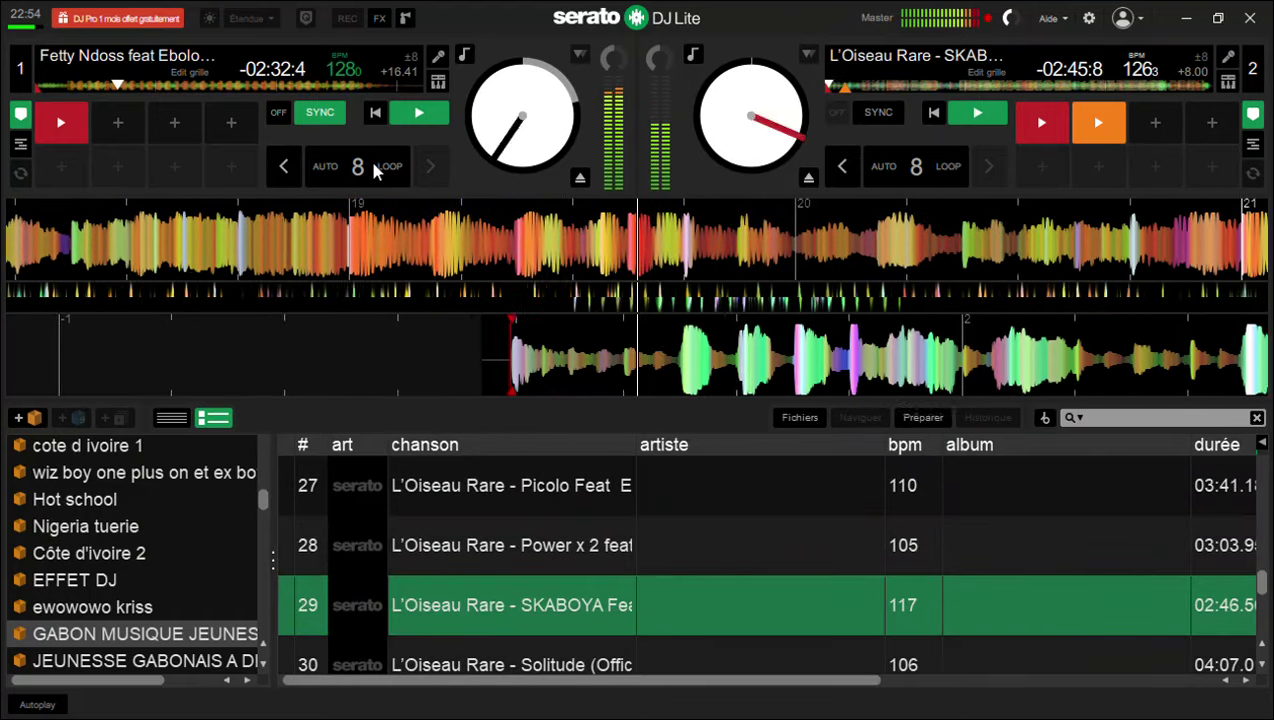
Trigger the orange hot cue of SKABOYA on deck 2 twice, and stutter the track from its red hot cue over deck 1
{"action": "key", "text": "7"}
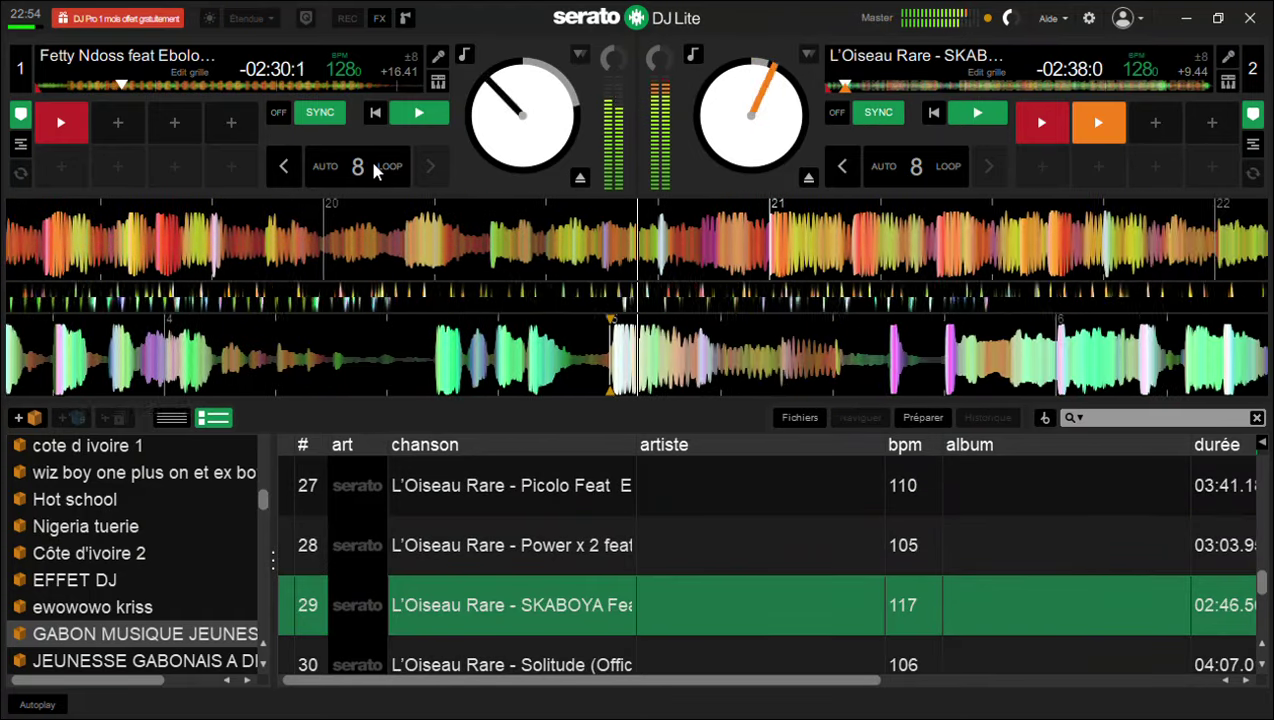
{"action": "key", "text": "7"}
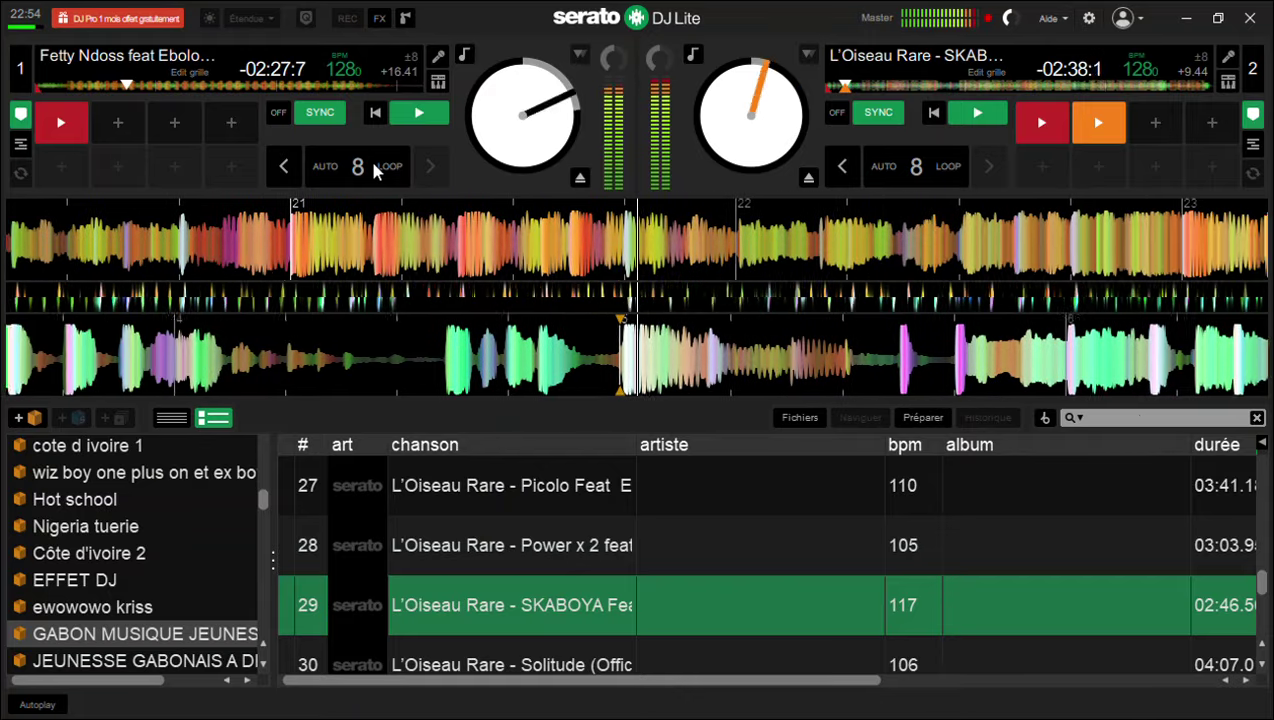
{"action": "key", "text": "6"}
{"action": "key", "text": "6"}
{"action": "key", "text": "6"}
{"action": "key", "text": "6"}
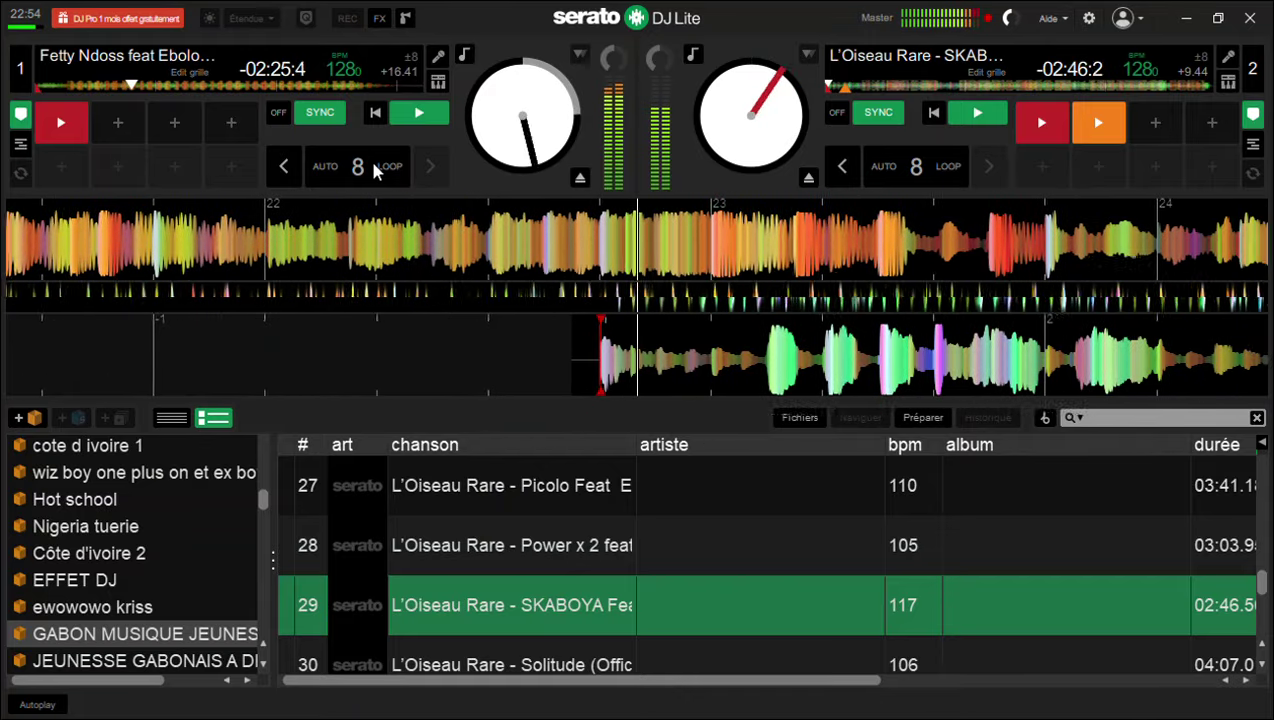
{"action": "key", "text": "6"}
{"action": "key", "text": "6"}
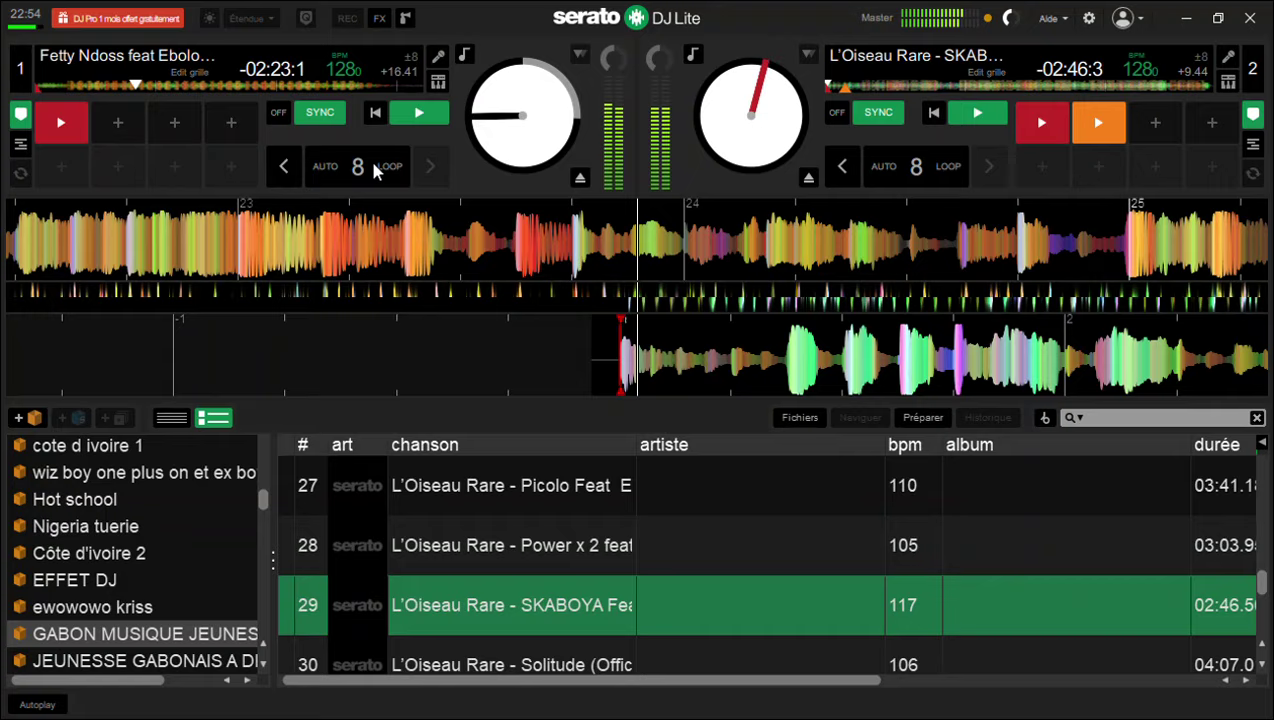
{"action": "key", "text": "6"}
{"action": "key", "text": "6"}
{"action": "key", "text": "6"}
{"action": "key", "text": "6"}
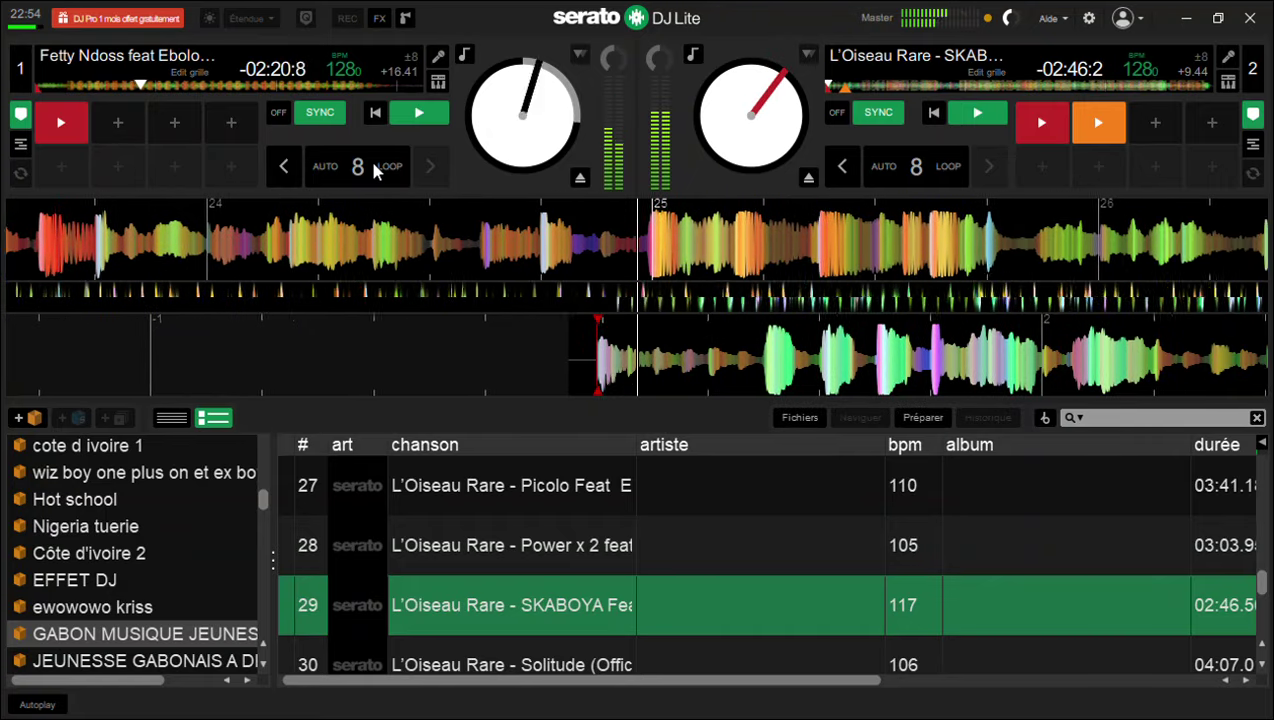
Restart SKABOYA on deck 2 repeatedly from its red hot cue over Fetty Ndoss feat Eboloko playing on deck 1
{"action": "key", "text": "6"}
{"action": "key", "text": "6"}
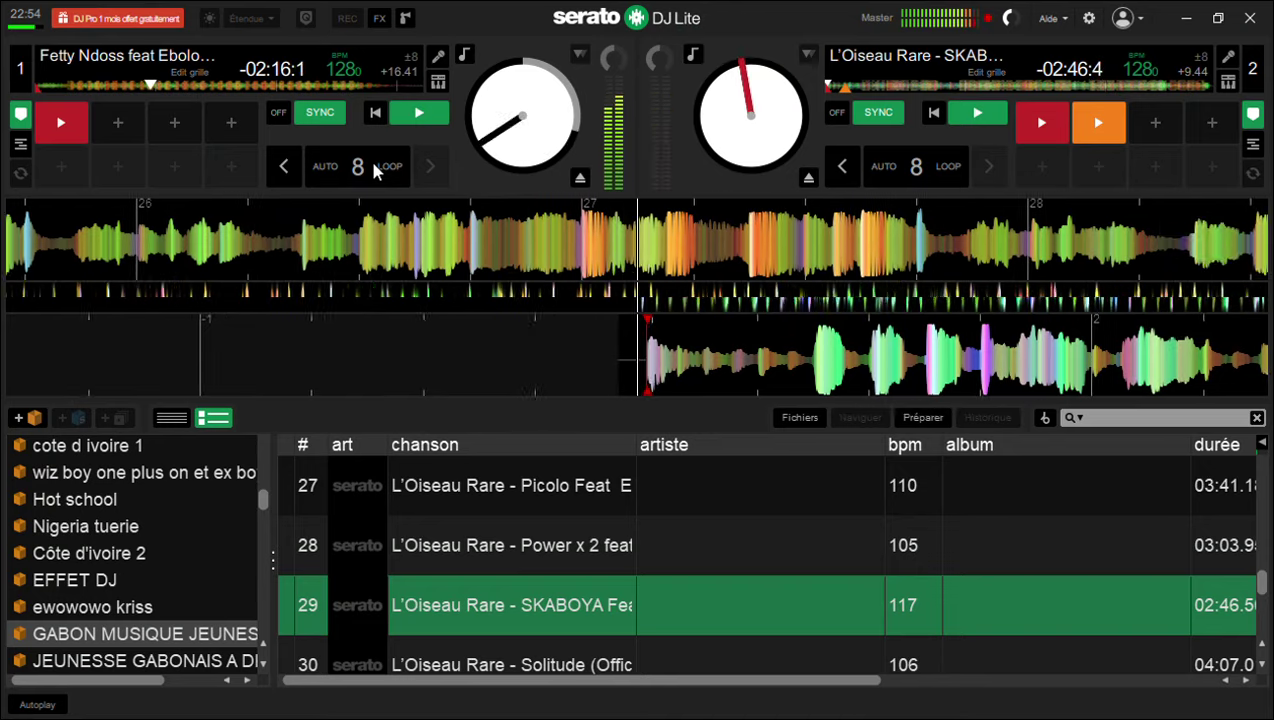
{"action": "key", "text": "6"}
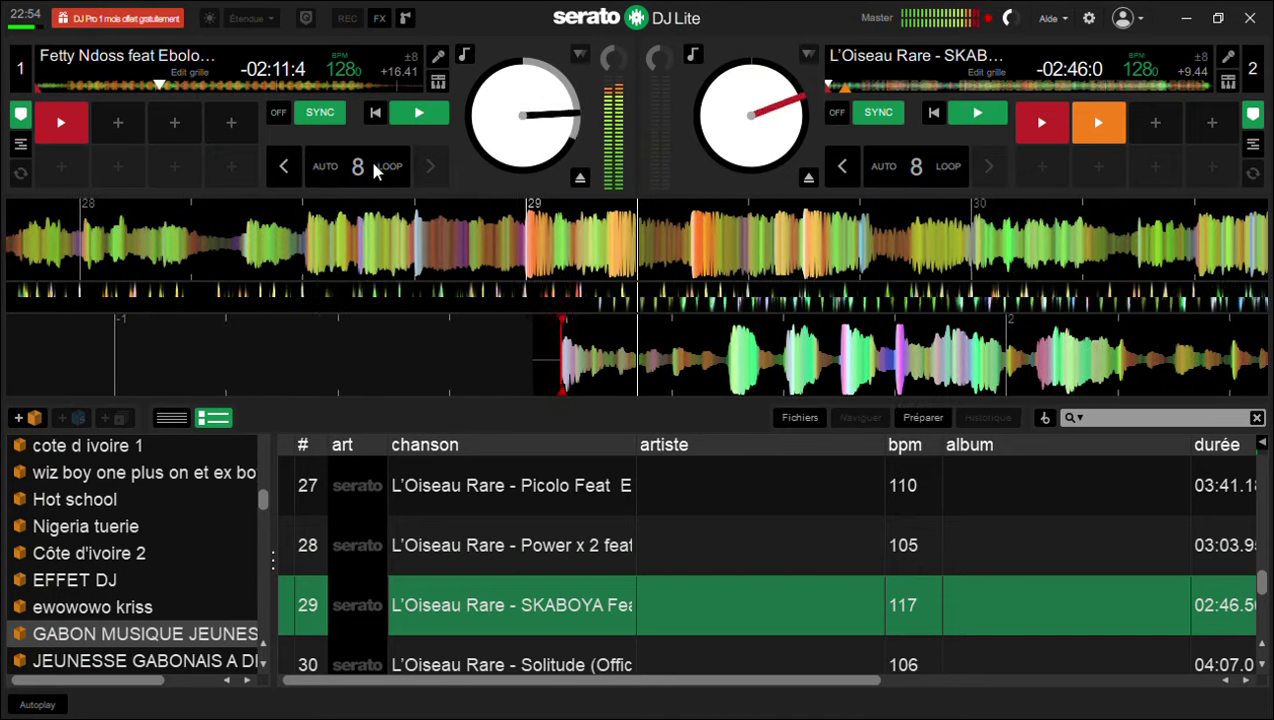
{"action": "key", "text": "6"}
{"action": "key", "text": "6"}
{"action": "key", "text": "6"}
{"action": "key", "text": "6"}
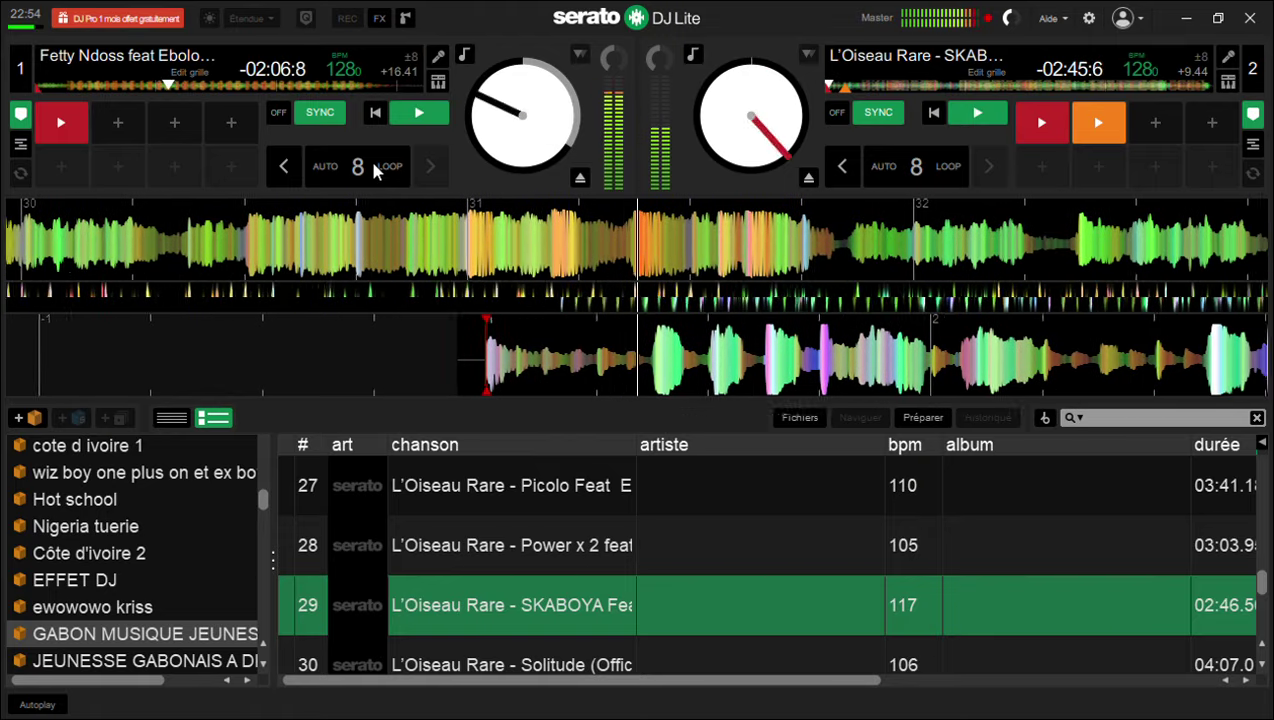
{"action": "key", "text": "6"}
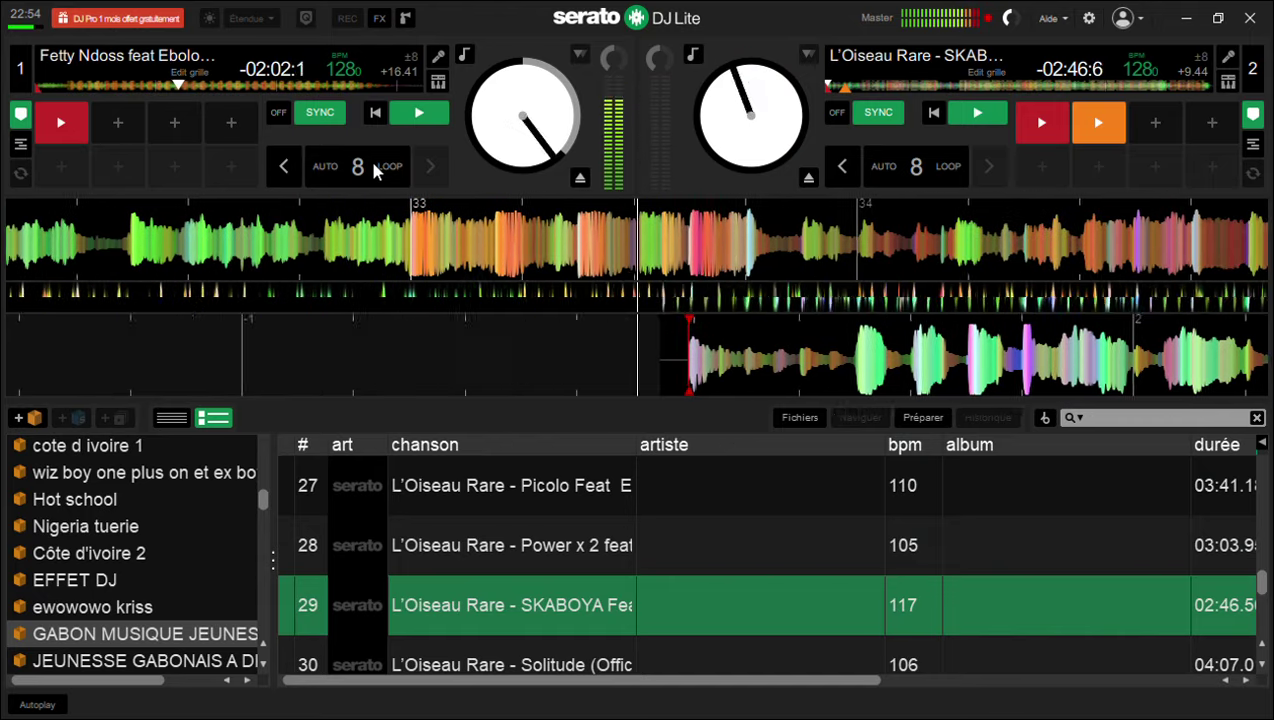
{"action": "key", "text": "6"}
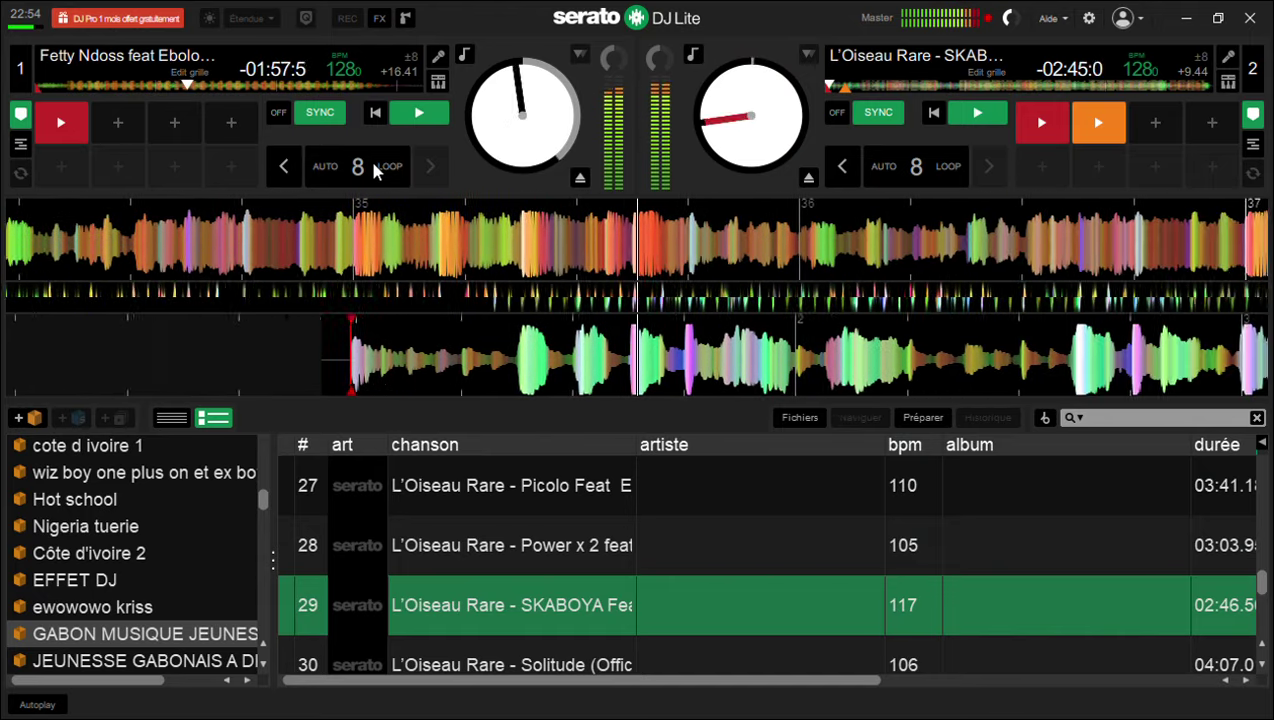
{"action": "key", "text": "y"}
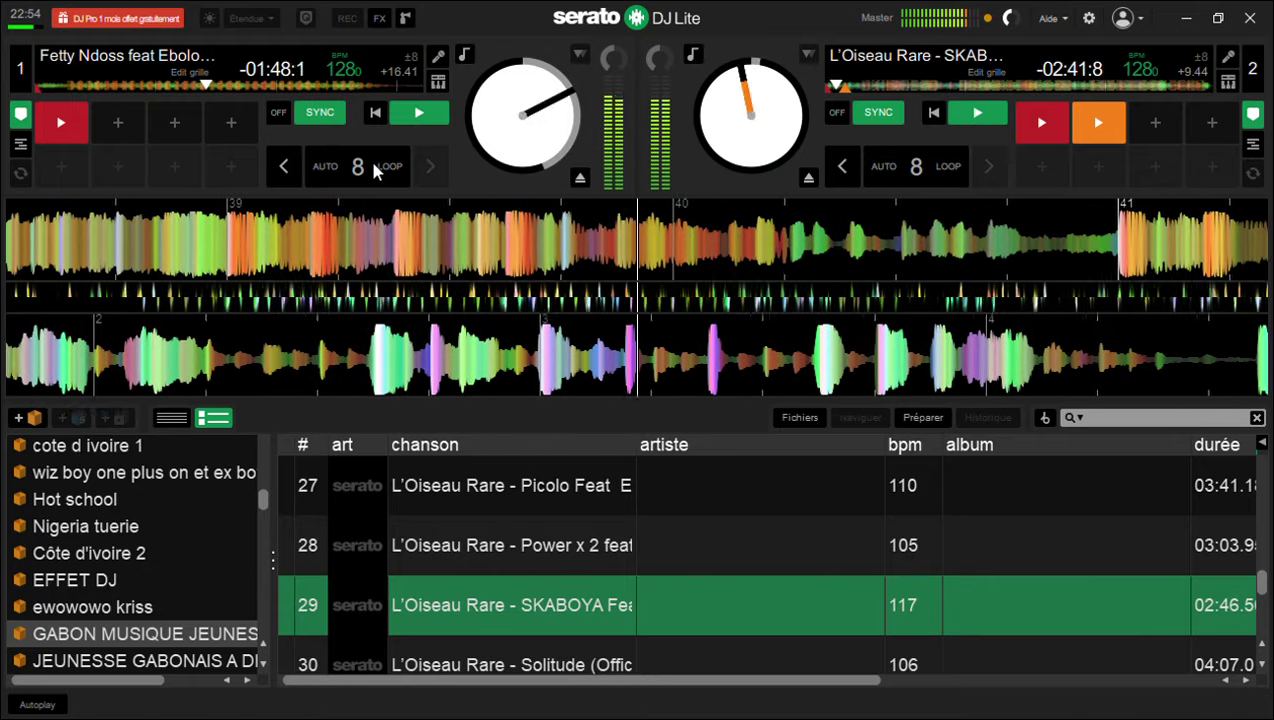
{"action": "key", "text": "6"}
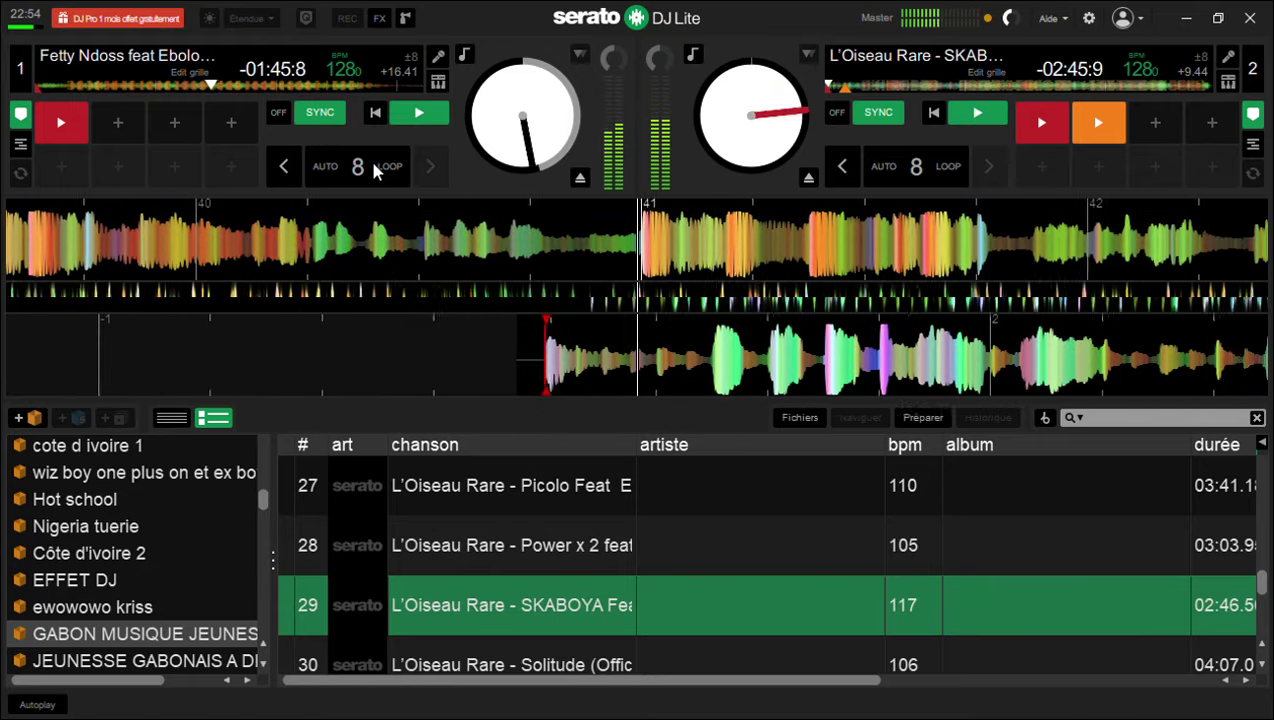
{"action": "key", "text": "6"}
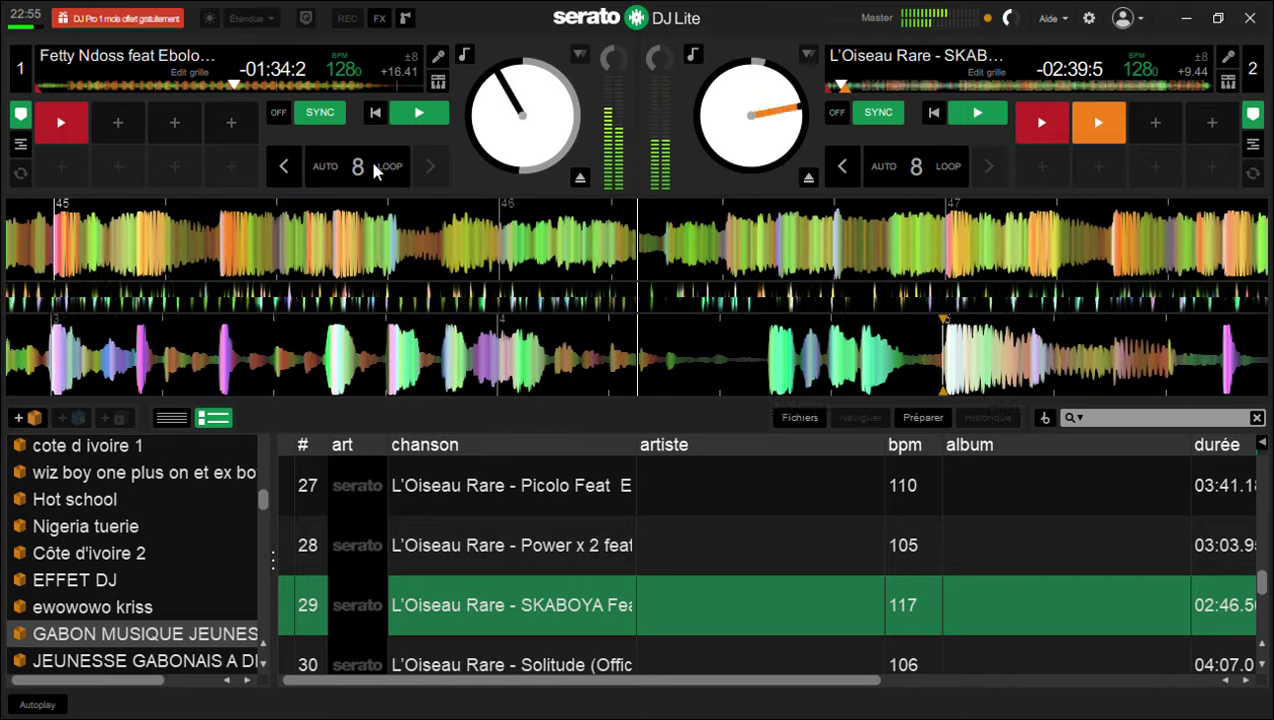
Hold Fetty Ndoss feat Eboloko in a 4-beat auto loop on deck 1, and replace it with L'Oiseau Rare - SKABOYA
{"action": "left_click", "coordinate": [375, 172]}
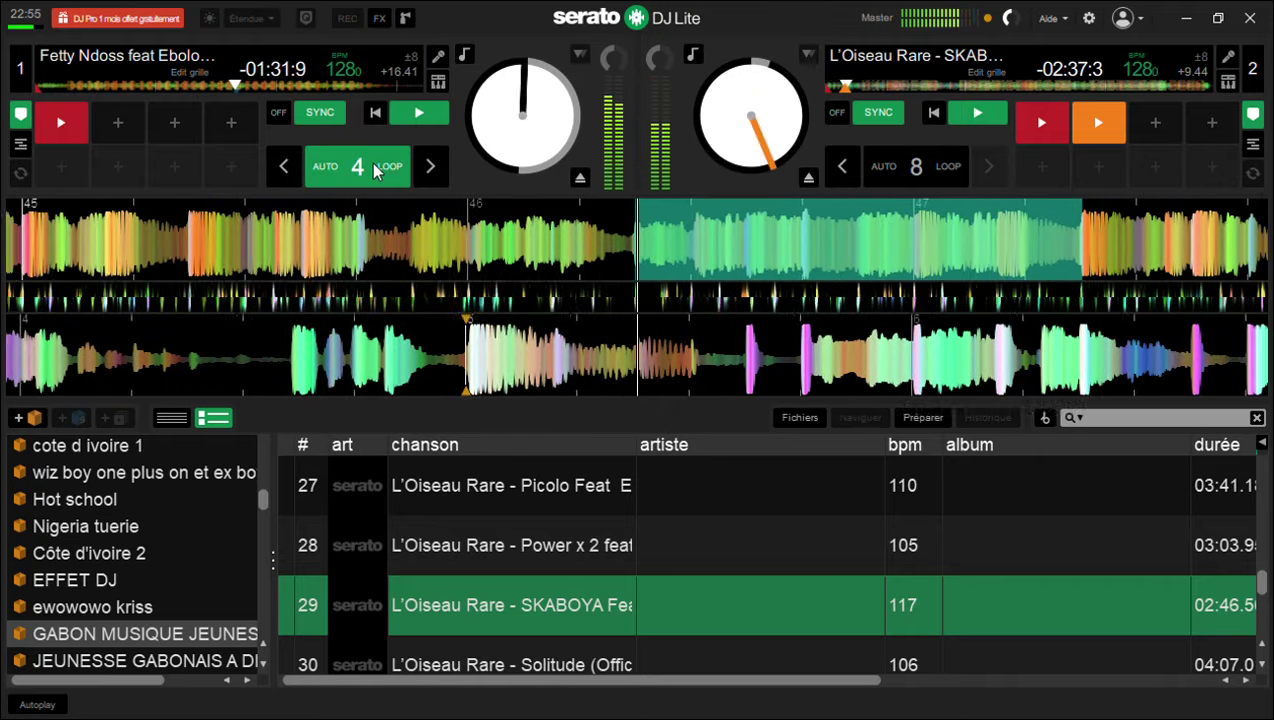
{"action": "key", "text": "shift+Left"}
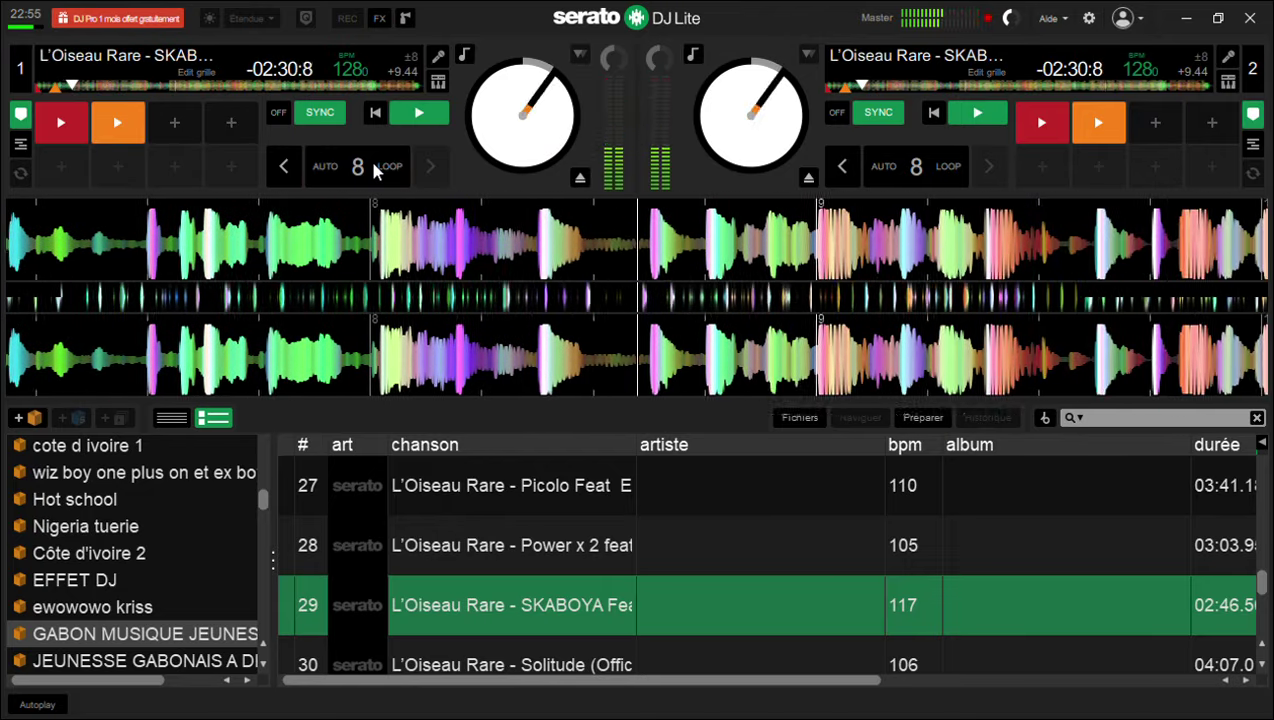
Load L'Oiseau Rare - Power x 2 onto deck 2, and replace it with L'Oiseau Rare - Picolo
{"action": "key", "text": "Up"}
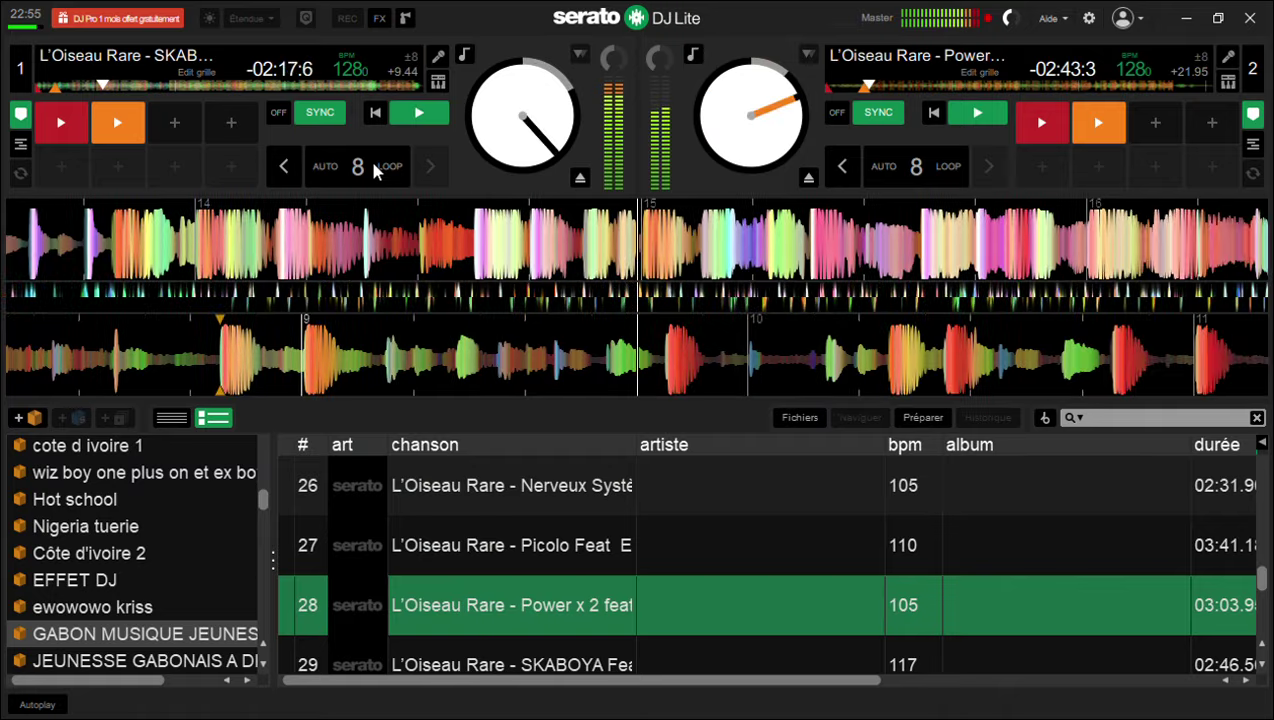
{"action": "key", "text": "Up"}
{"action": "key", "text": "shift+Right"}
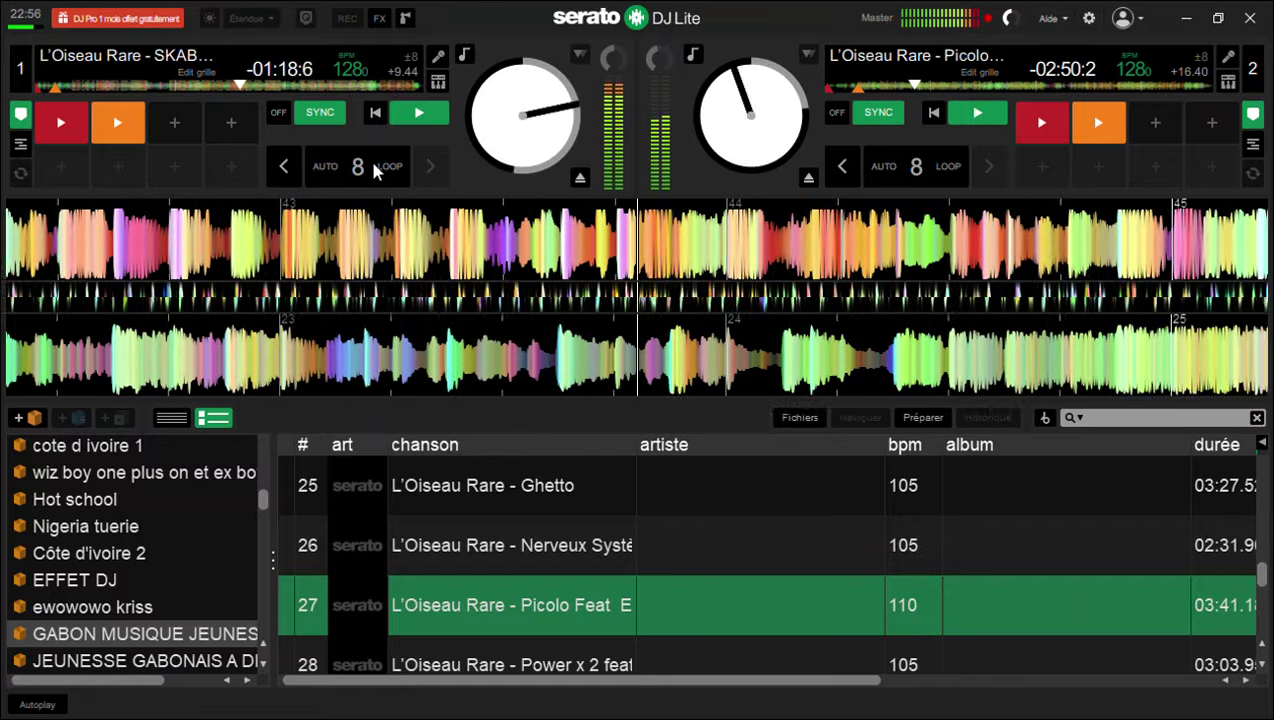
Restart Picolo on deck 2 from its orange hot cue several times over SKABOYA on deck 1
{"action": "key", "text": "6"}
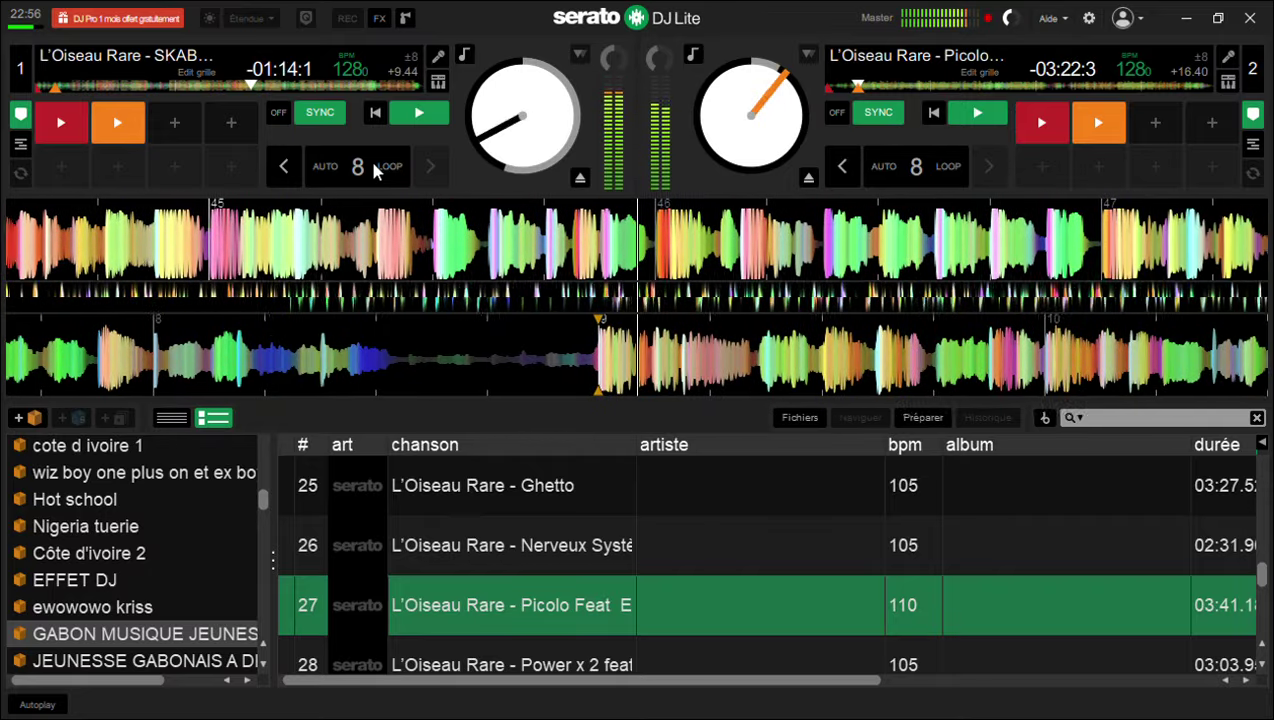
{"action": "key", "text": "6"}
{"action": "key", "text": "6"}
{"action": "key", "text": "6"}
{"action": "key", "text": "6"}
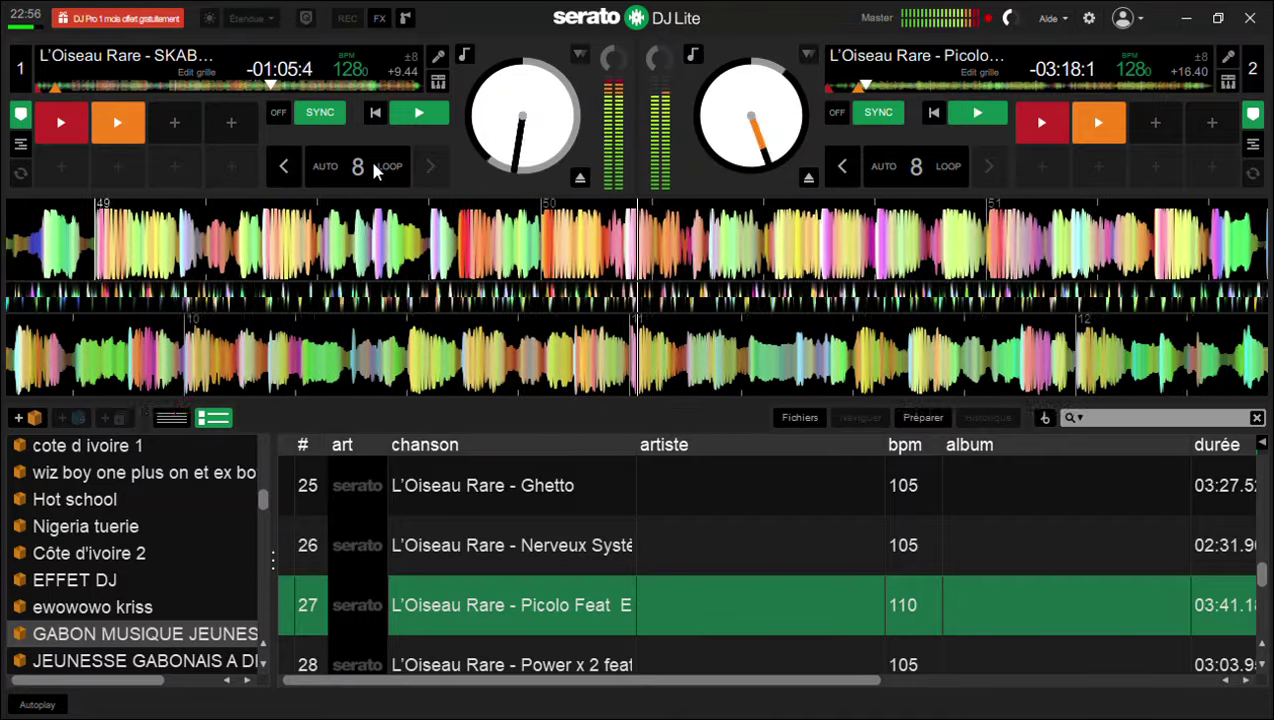
{"action": "key", "text": "6"}
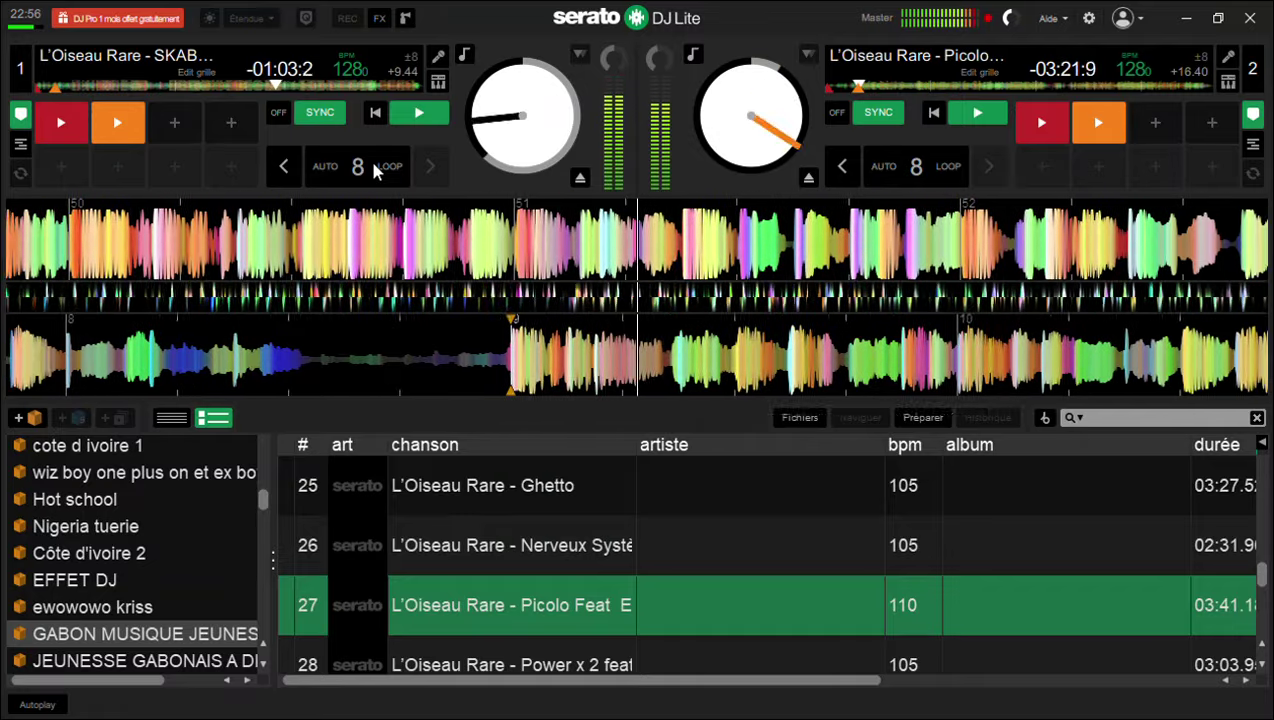
{"action": "key", "text": "6"}
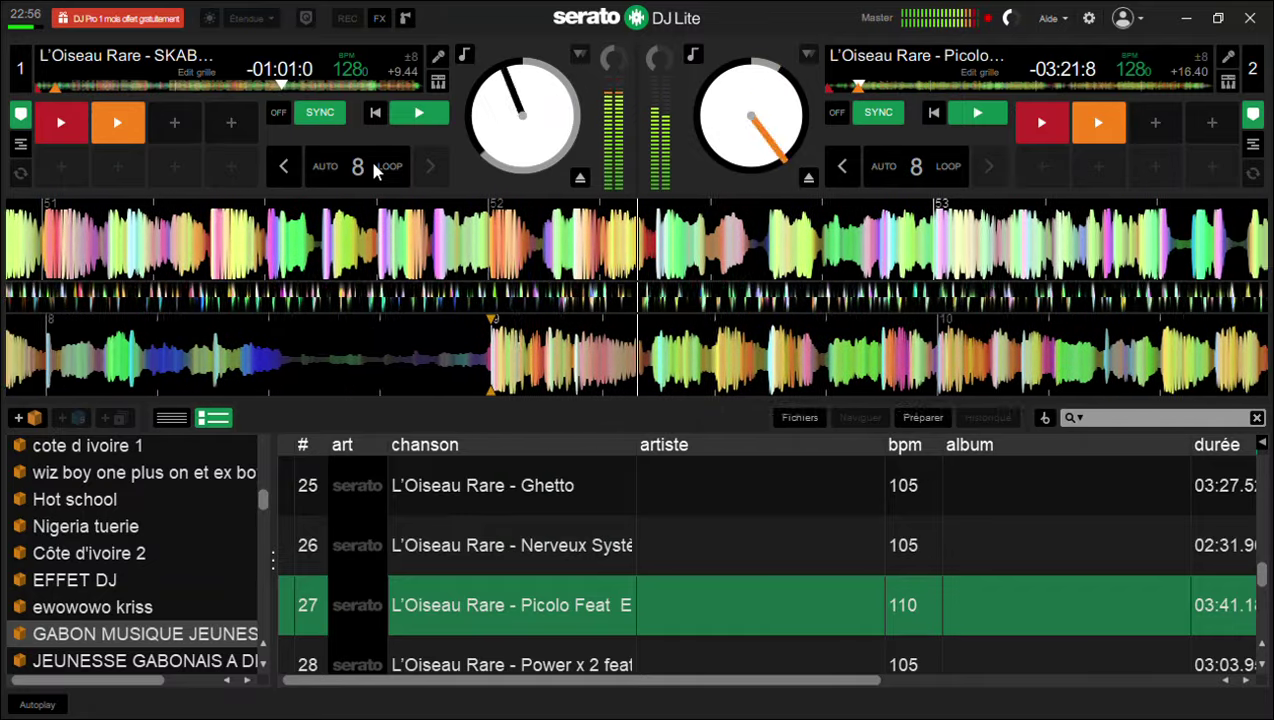
{"action": "key", "text": "6"}
{"action": "key", "text": "6"}
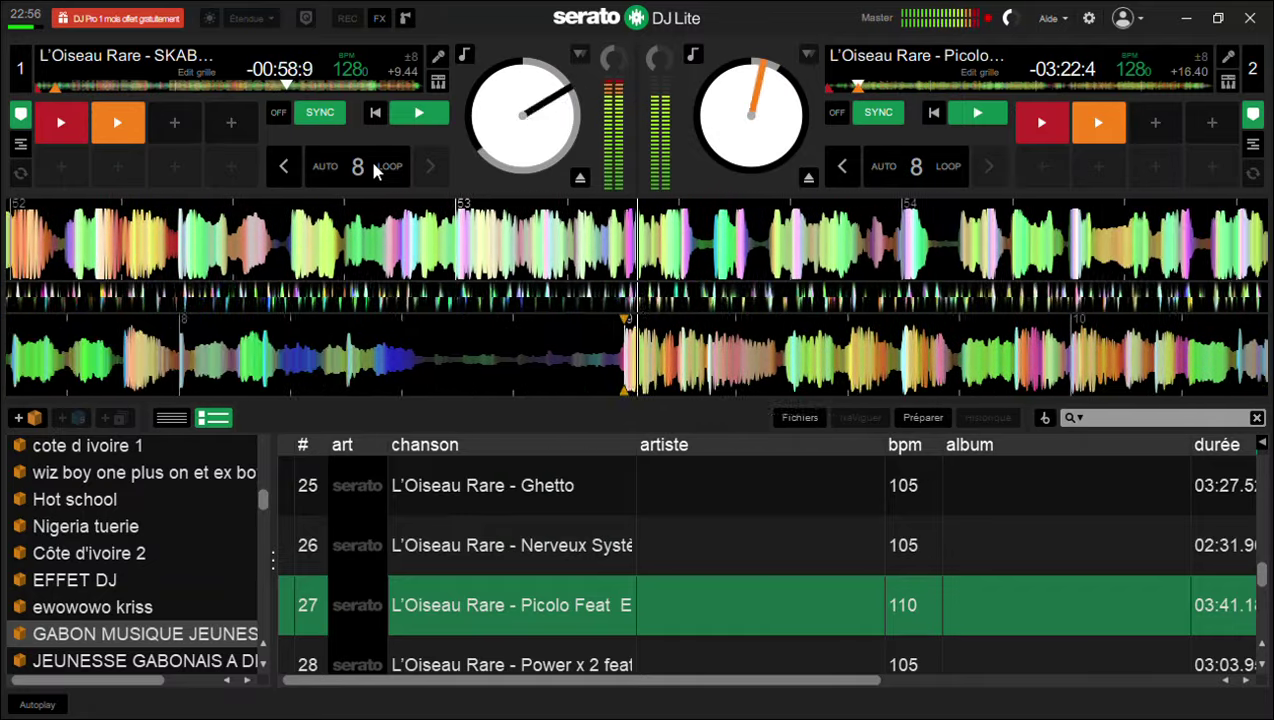
Stutter Picolo on deck 2 with rapid bursts of its orange hot cue, and let it play on from there
{"action": "key", "text": "7"}
{"action": "key", "text": "7"}
{"action": "key", "text": "7"}
{"action": "key", "text": "7"}
{"action": "key", "text": "7"}
{"action": "key", "text": "7"}
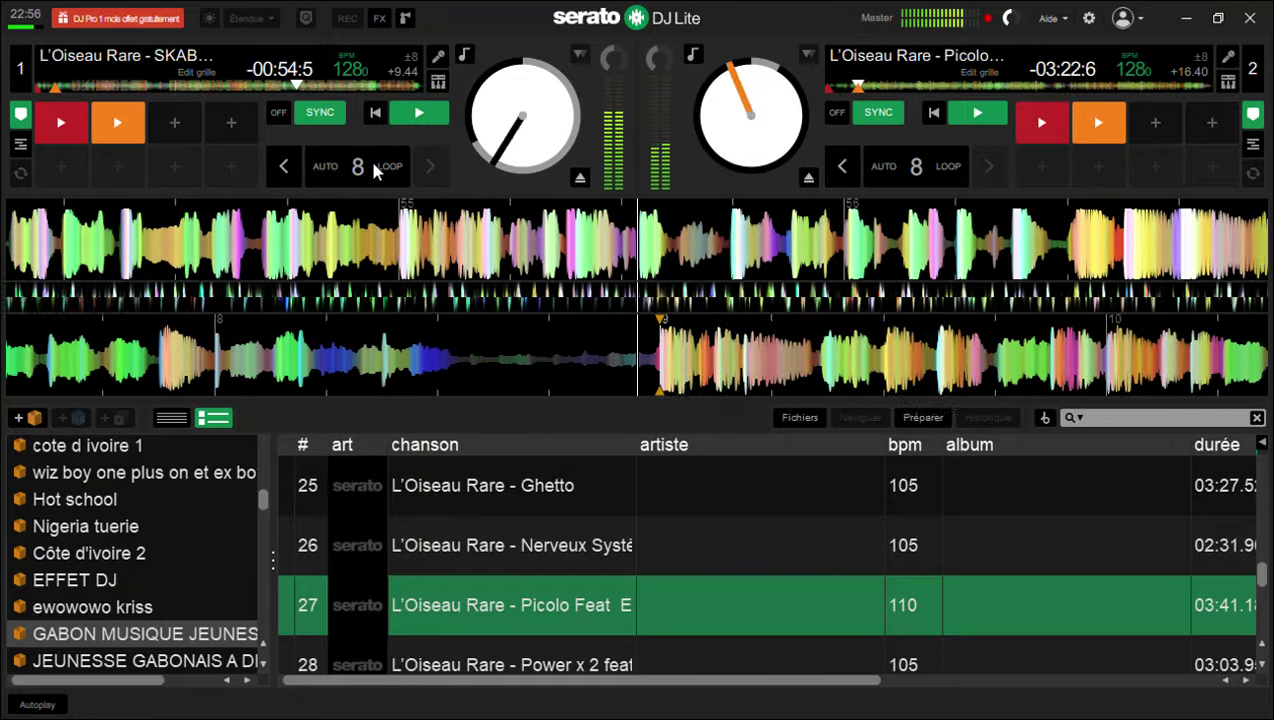
{"action": "key", "text": "7"}
{"action": "key", "text": "7"}
{"action": "key", "text": "7"}
{"action": "key", "text": "7"}
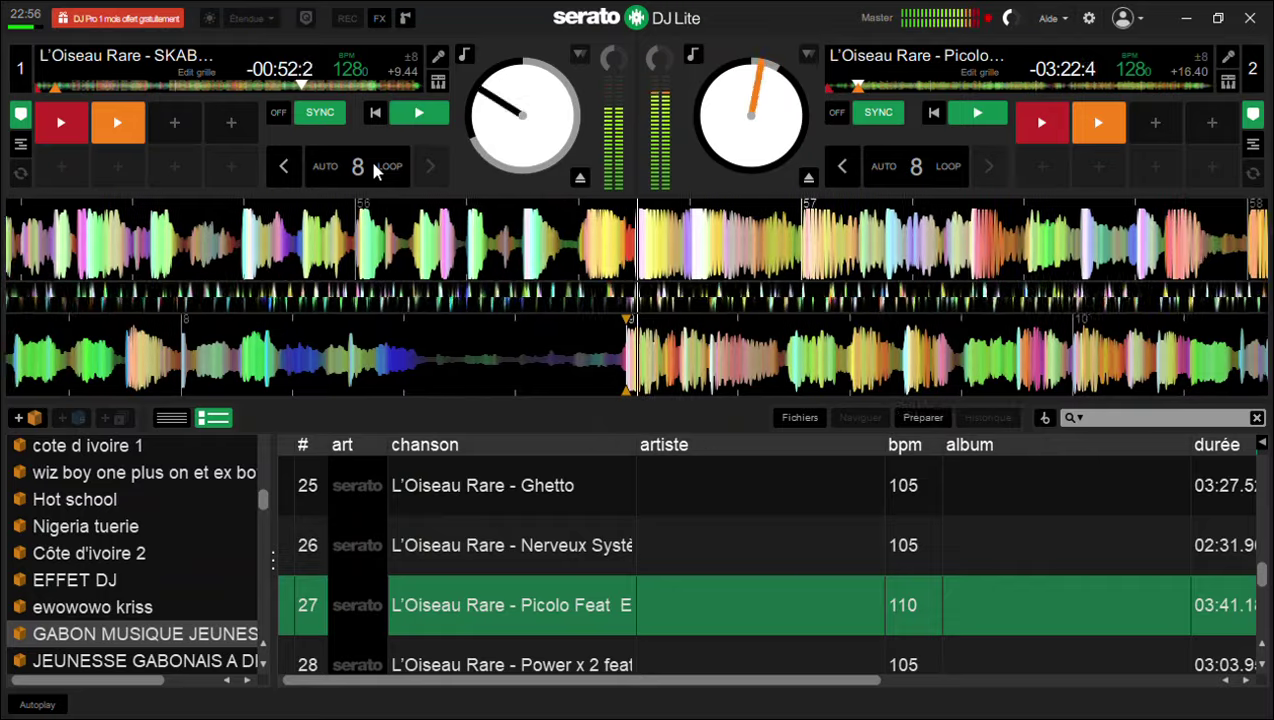
{"action": "key", "text": "7"}
{"action": "key", "text": "7"}
{"action": "key", "text": "7"}
{"action": "key", "text": "7"}
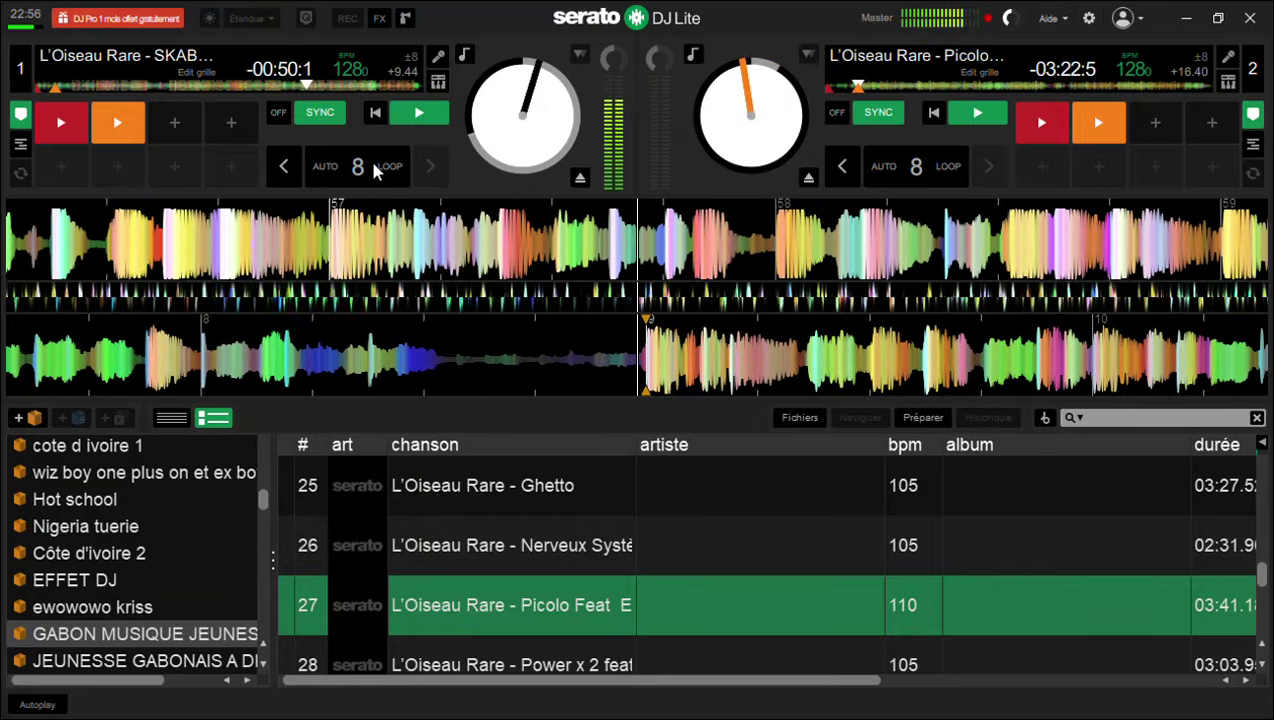
{"action": "key", "text": "7"}
{"action": "key", "text": "7"}
{"action": "key", "text": "7"}
{"action": "key", "text": "7"}
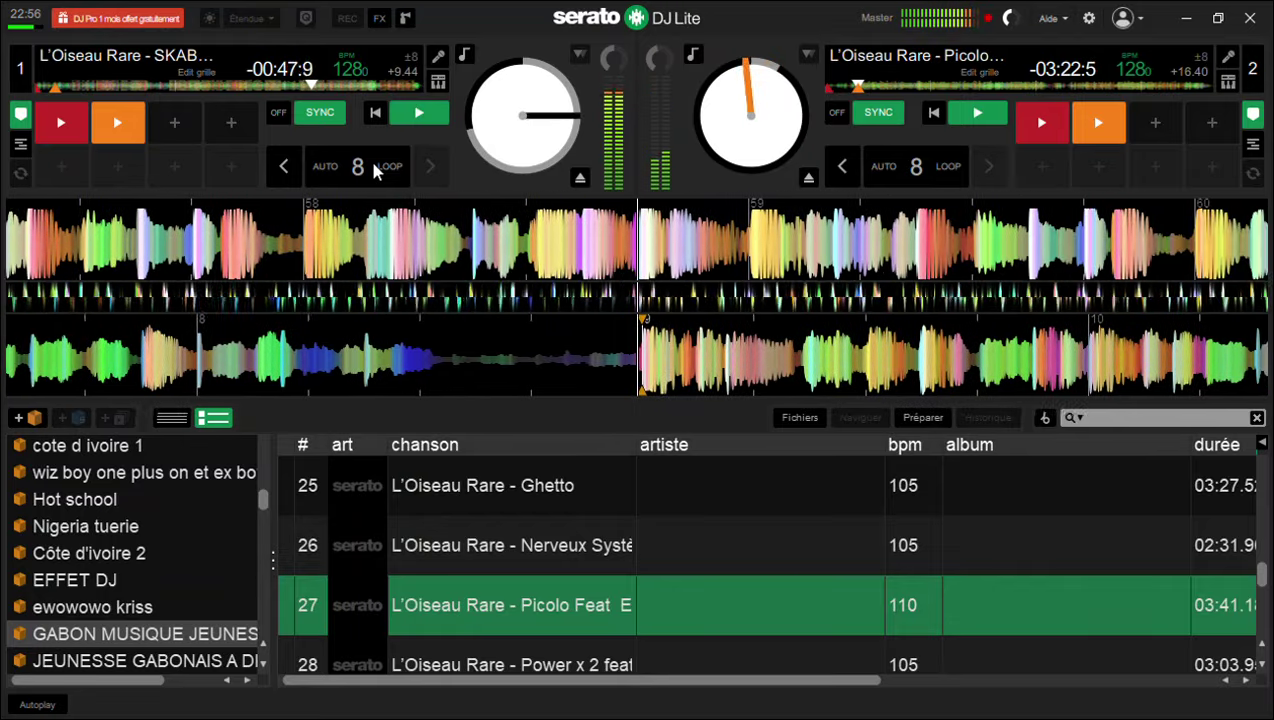
{"action": "key", "text": "7"}
{"action": "key", "text": "7"}
{"action": "key", "text": "7"}
{"action": "key", "text": "7"}
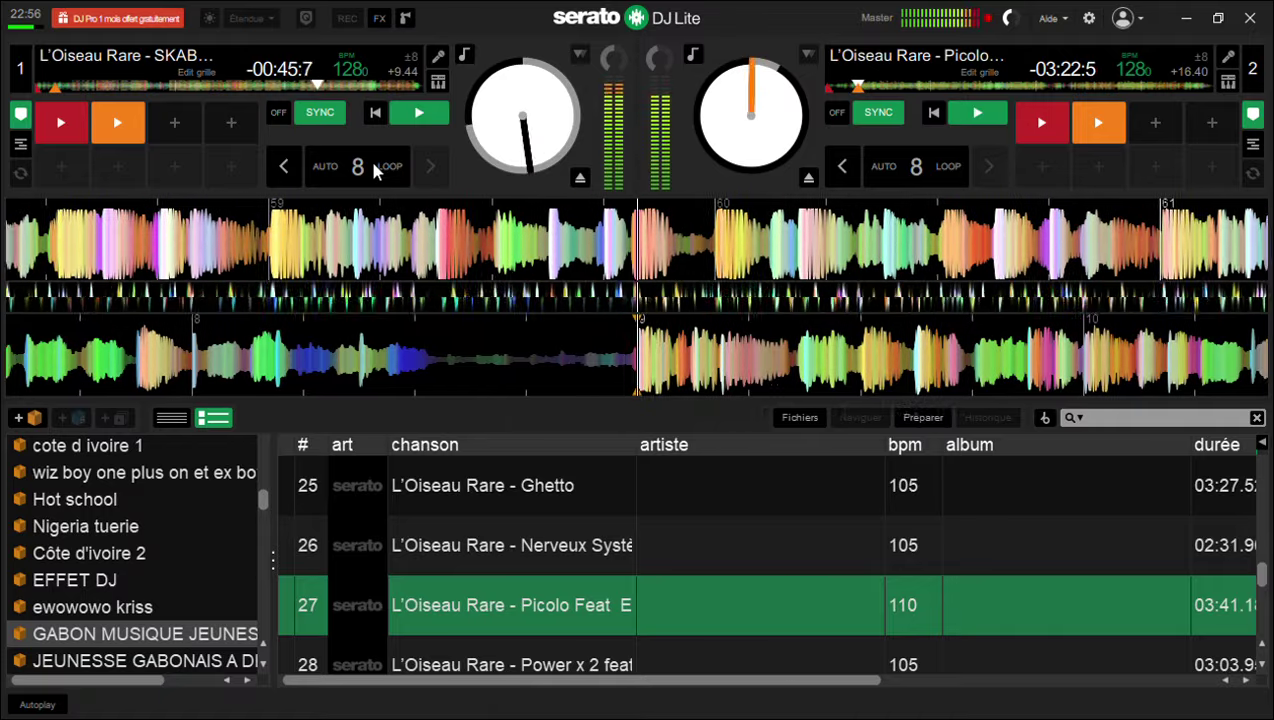
{"action": "key", "text": "7"}
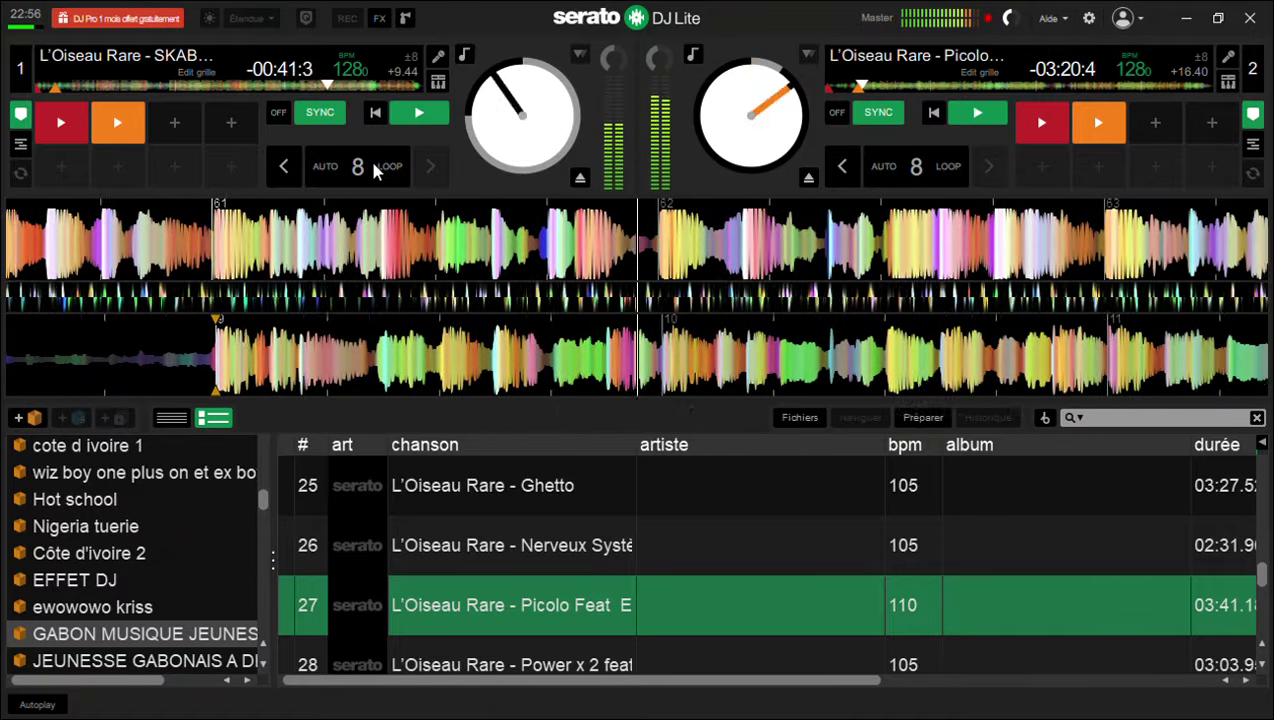
Hold SKABOYA on deck 1 in a 4-beat auto loop, release it, and load L'Oiseau Rare - Picolo onto deck 1
{"action": "left_click", "coordinate": [377, 172]}
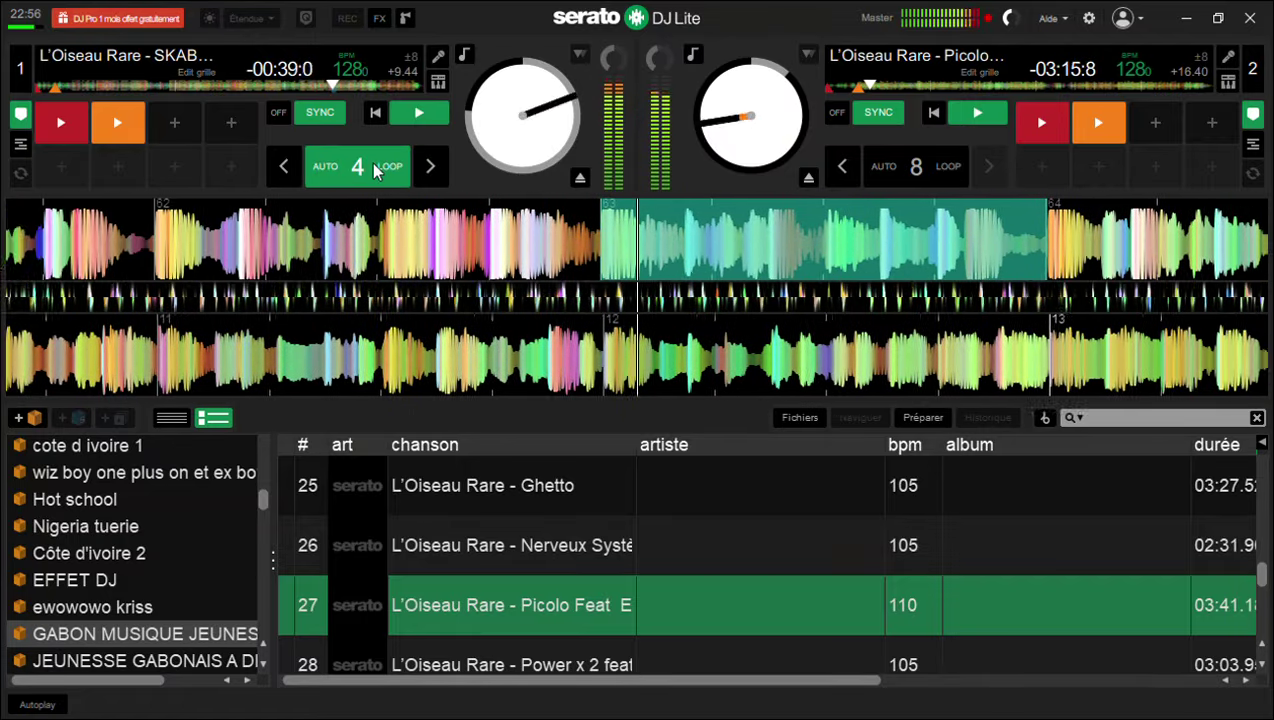
{"action": "left_click", "coordinate": [377, 172]}
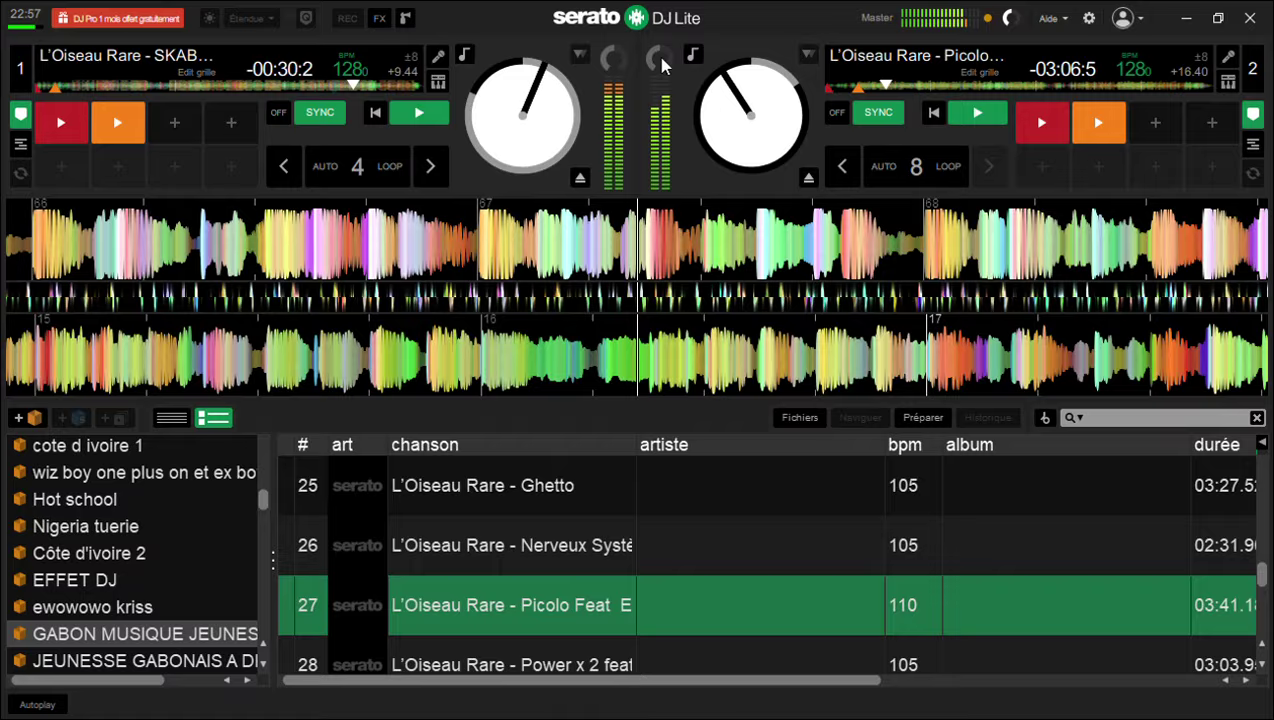
{"action": "key", "text": "shift+Left"}
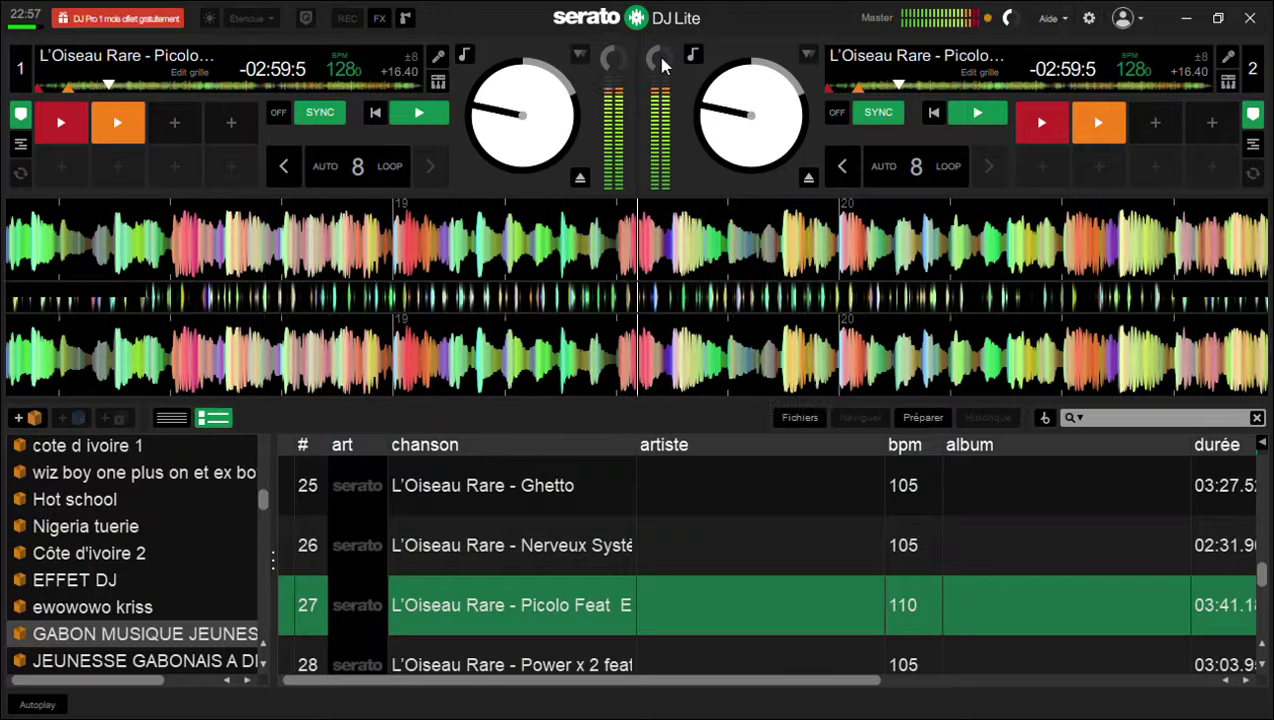
Load L'Oiseau Rare - Power x 2 onto deck 2 and sync it to 128 BPM with Picolo on deck 1
{"action": "key", "text": "Down"}
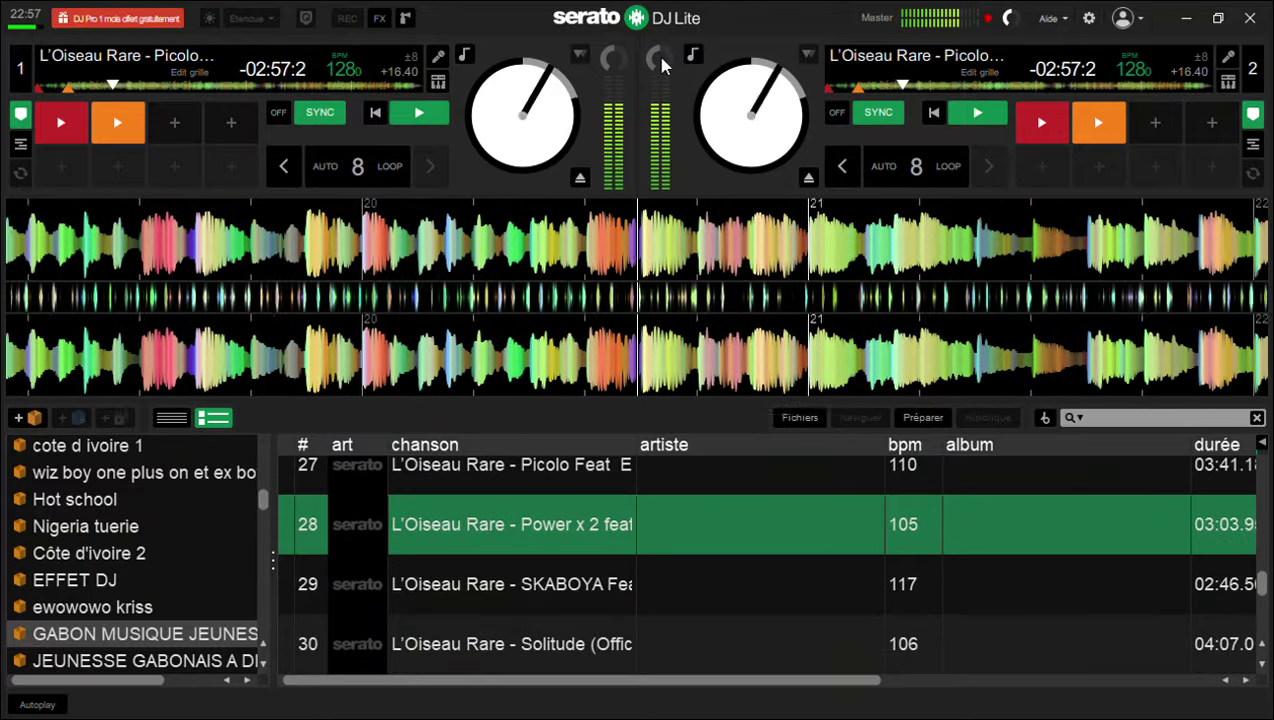
{"action": "key", "text": "shift+Right"}
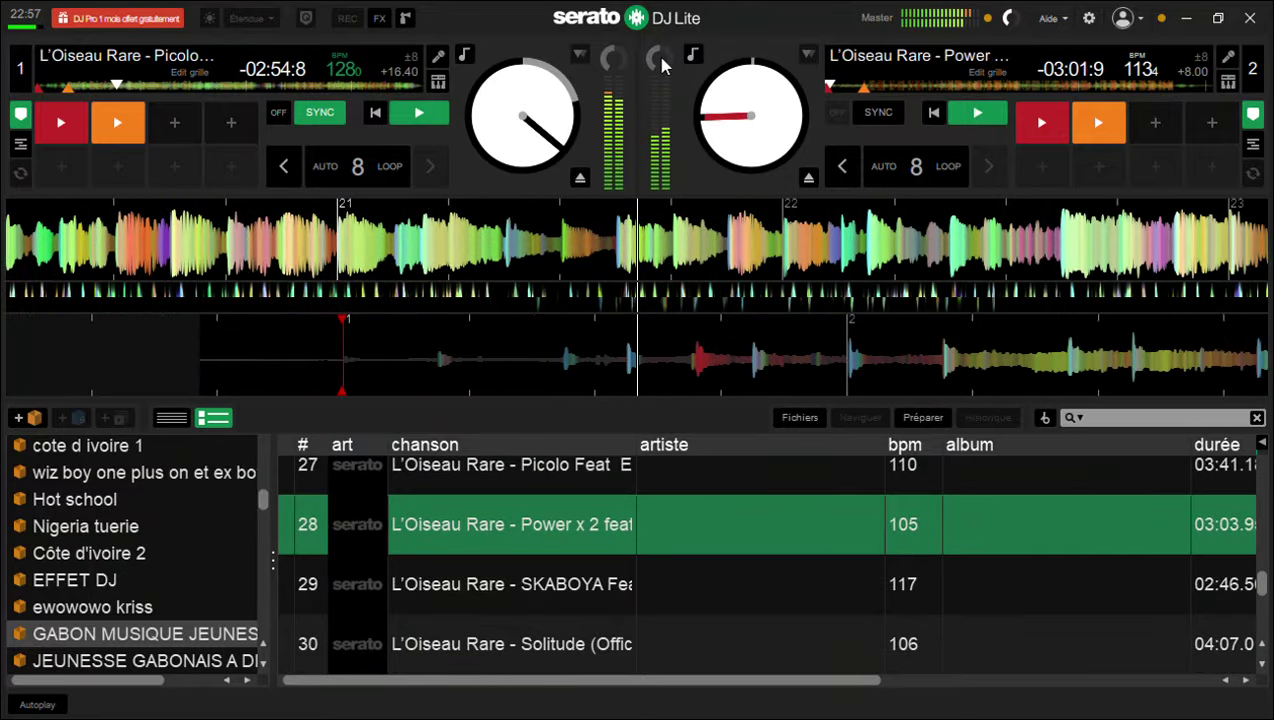
{"action": "key", "text": "Down"}
{"action": "key", "text": "Down"}
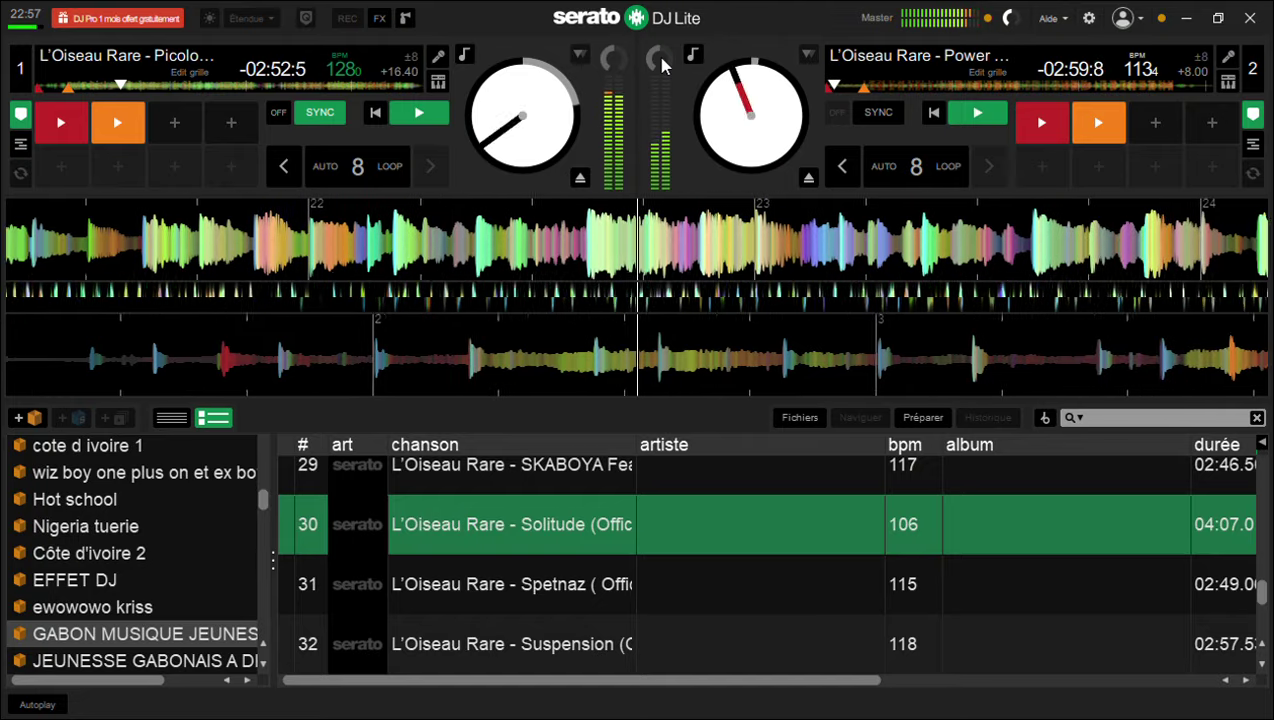
{"action": "key", "text": "Up"}
{"action": "key", "text": "Up"}
{"action": "key", "text": "shift+Right"}
{"action": "key", "text": "shift+s"}
{"action": "key", "text": "s"}
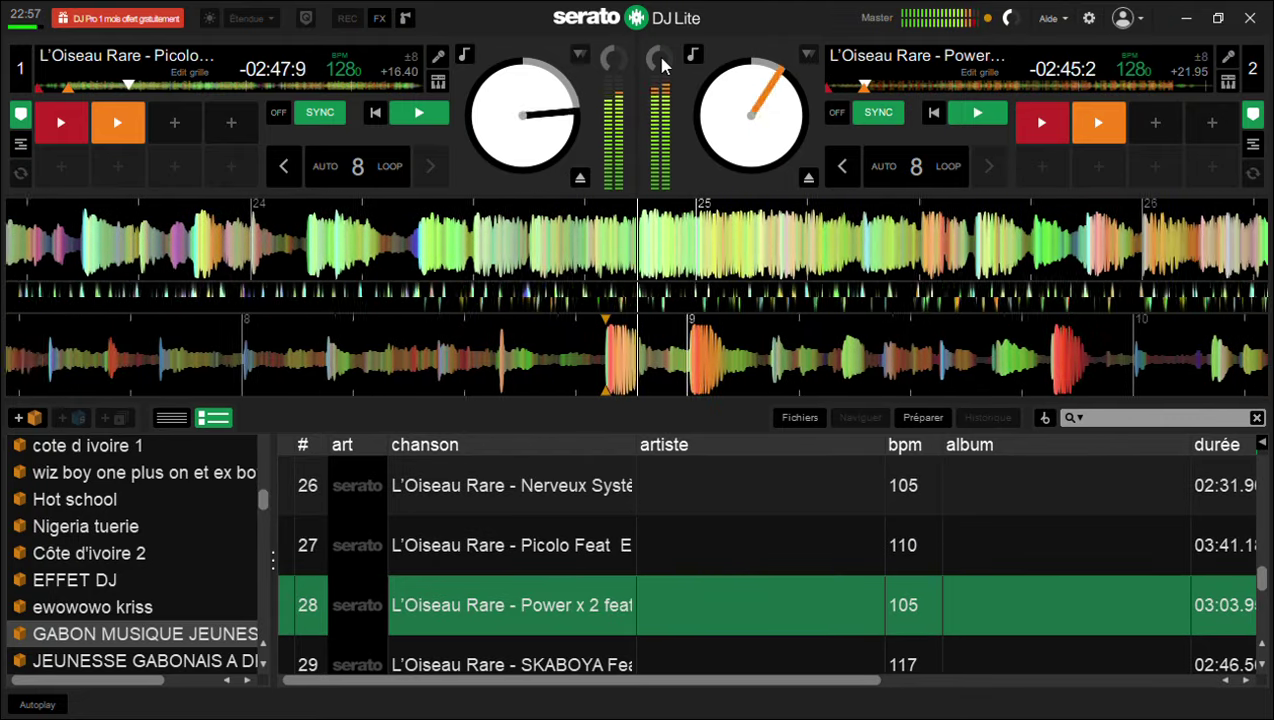
Restart Power x 2 on deck 2 from its beginning several times, jumping from there to its orange hot cue
{"action": "key", "text": "shift+Right"}
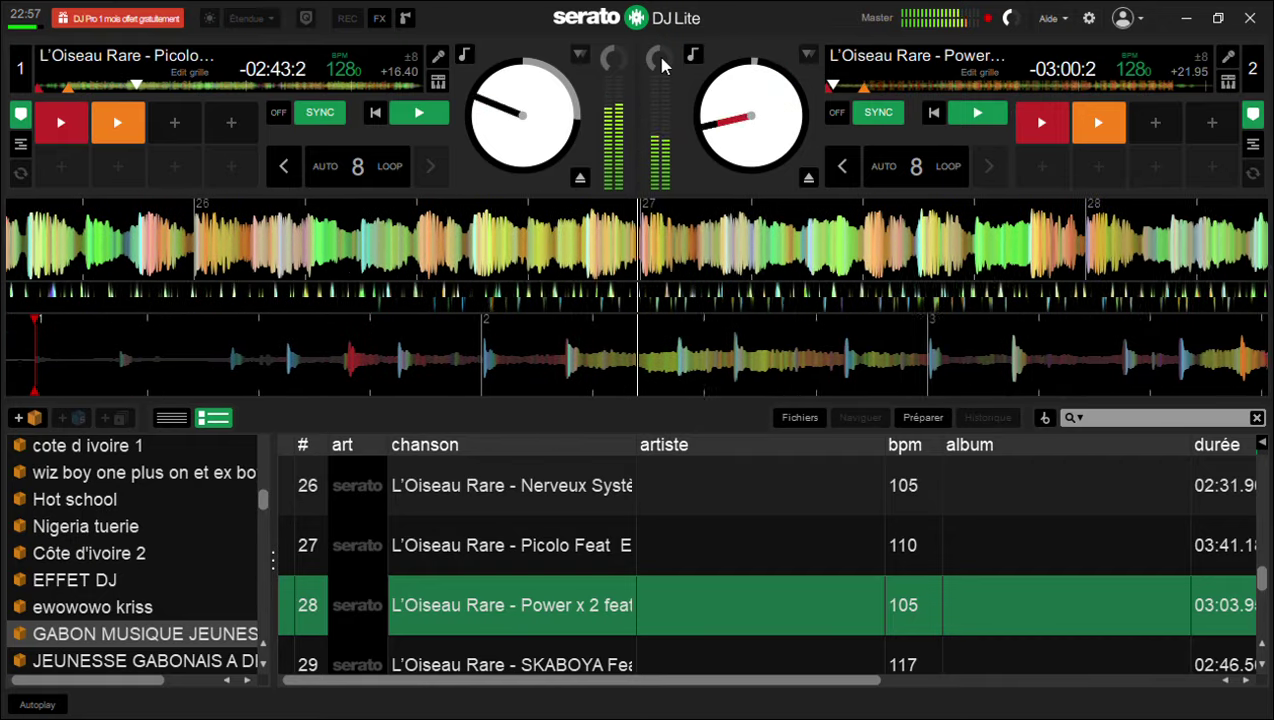
{"action": "key", "text": "shift+Right"}
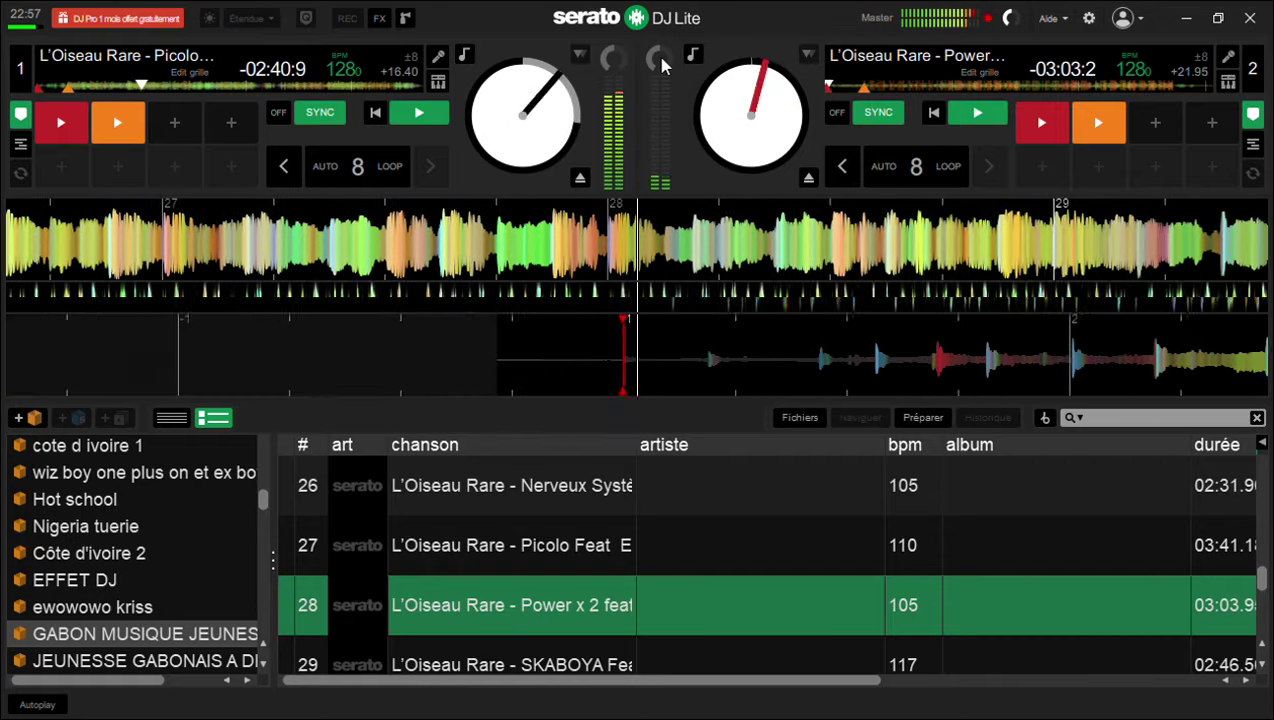
{"action": "key", "text": "7"}
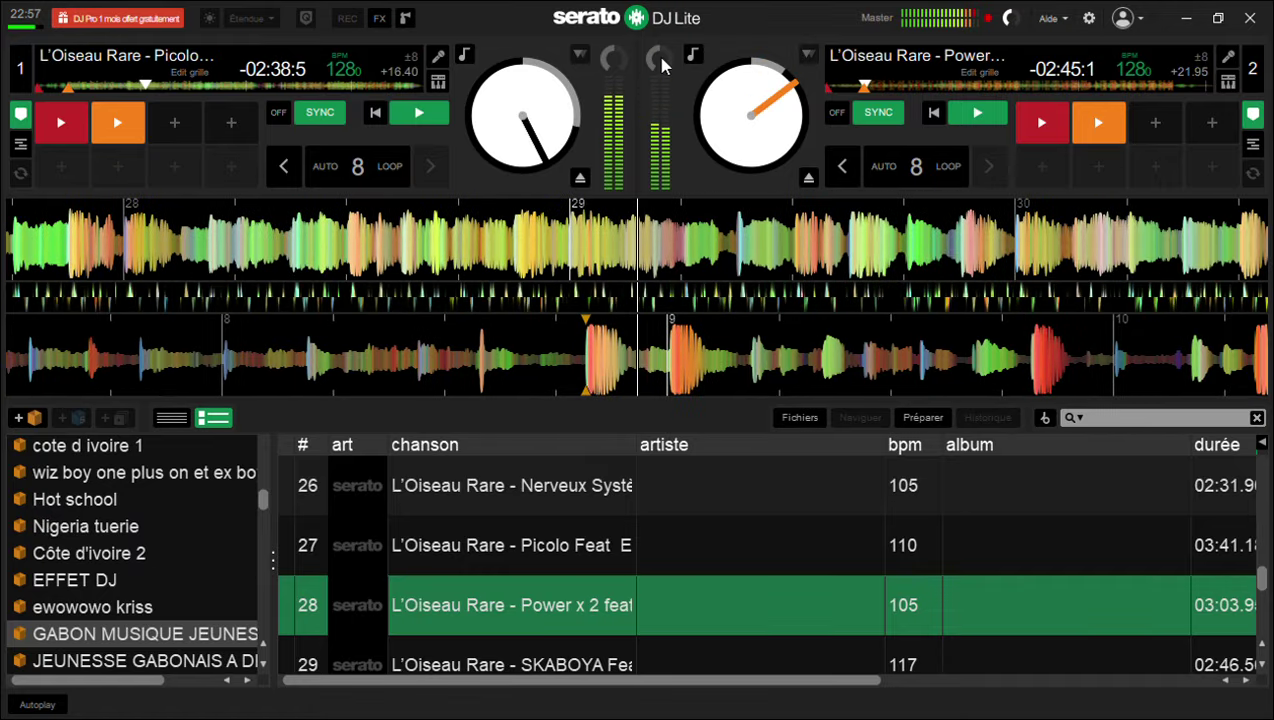
{"action": "key", "text": "shift+Right"}
{"action": "key", "text": "7"}
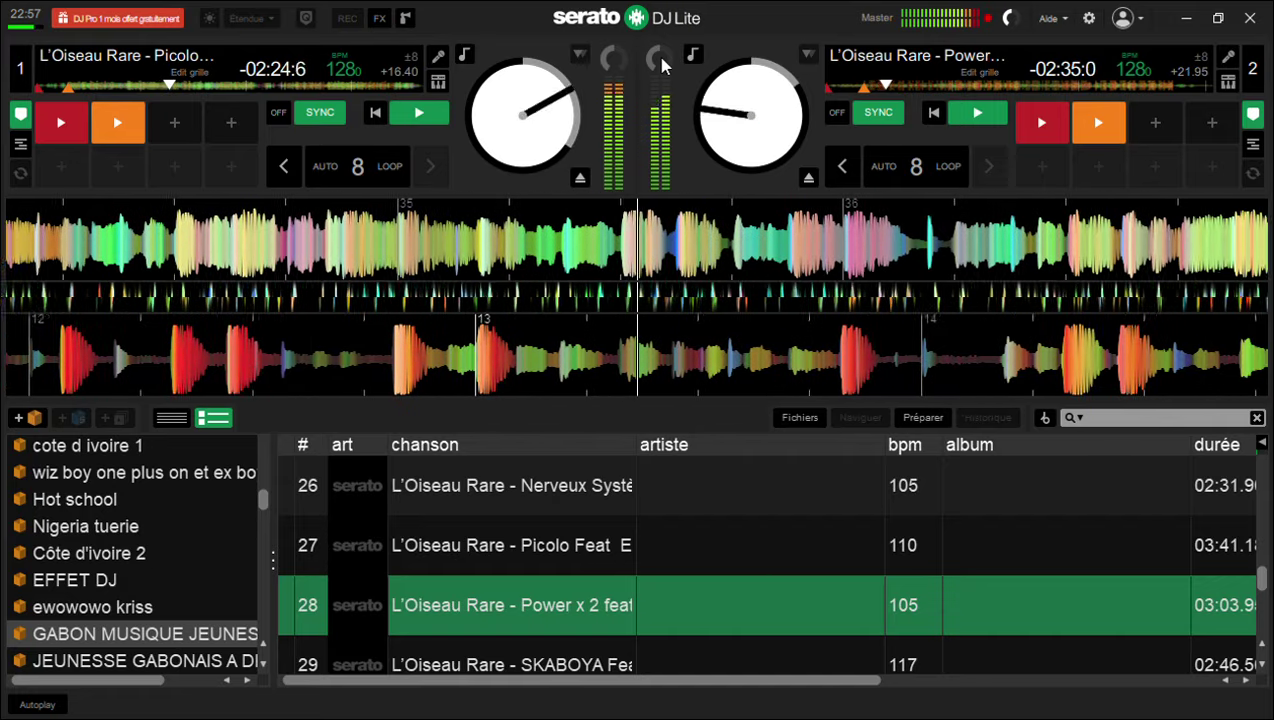
Stutter Power x 2 on deck 2 rapidly from its orange hot cue over Picolo on deck 1
{"action": "key", "text": "7"}
{"action": "key", "text": "7"}
{"action": "key", "text": "7"}
{"action": "key", "text": "7"}
{"action": "key", "text": "7"}
{"action": "key", "text": "7"}
{"action": "key", "text": "7"}
{"action": "key", "text": "7"}
{"action": "key", "text": "7"}
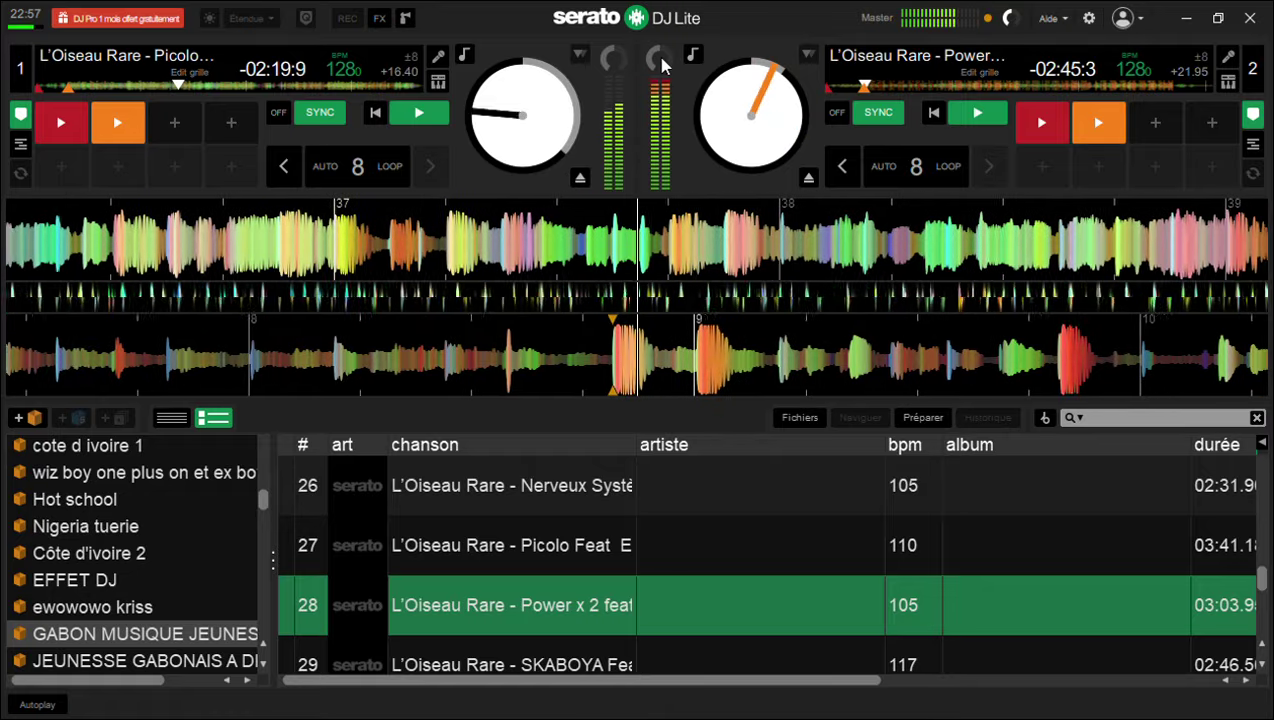
Reload L'Oiseau Rare - Power x 2 onto deck 2 and trigger its orange and red hot cues over Picolo
{"action": "key", "text": "7"}
{"action": "key", "text": "7"}
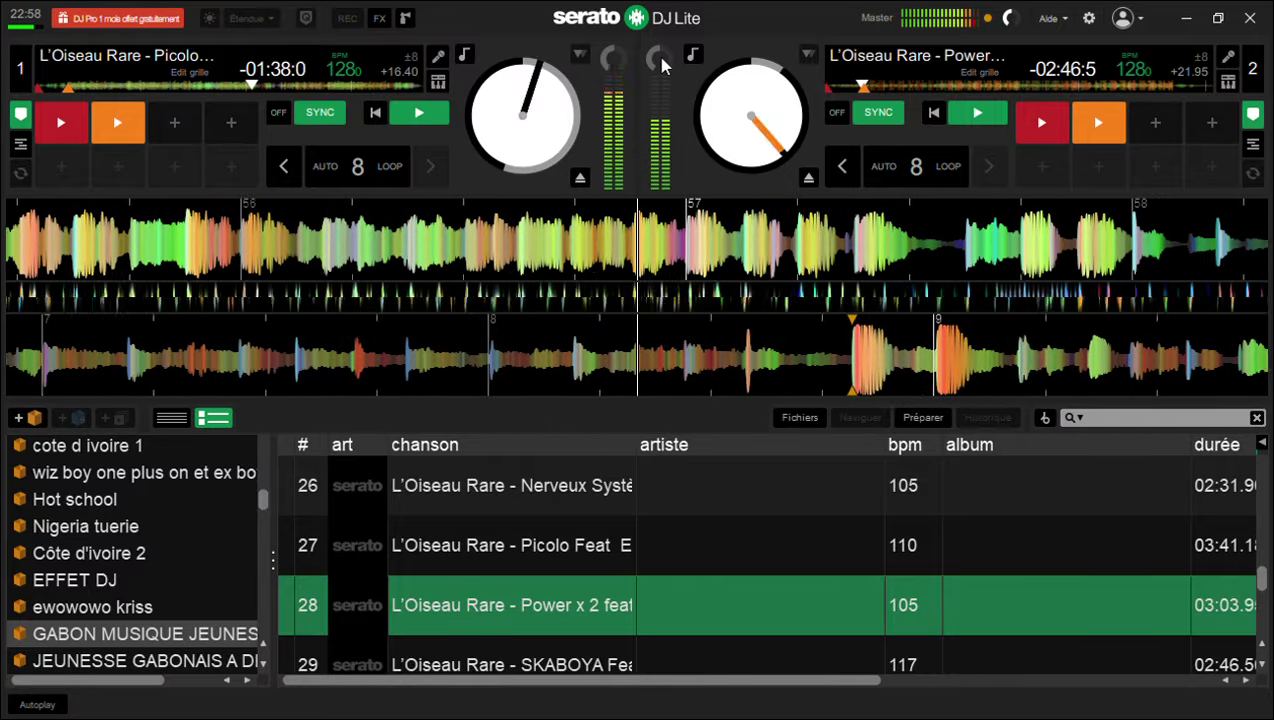
{"action": "key", "text": "shift+Right"}
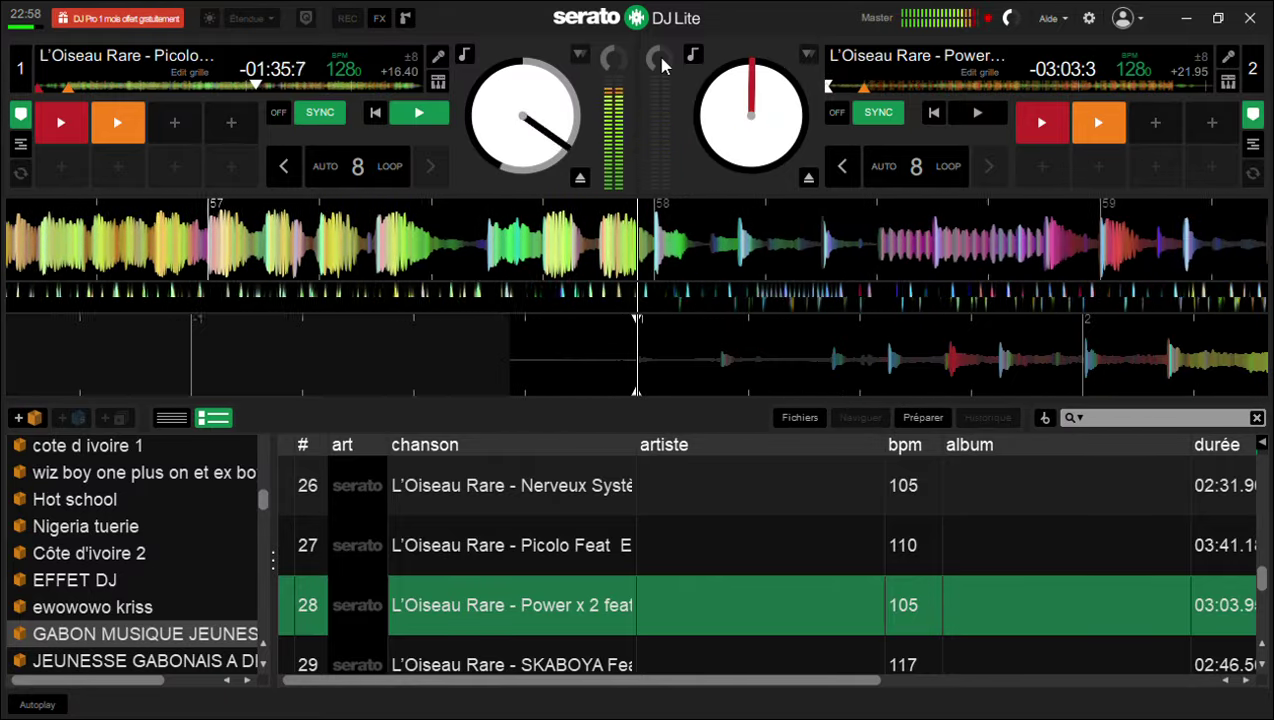
{"action": "key", "text": "7"}
{"action": "key", "text": "6"}
{"action": "key", "text": "7"}
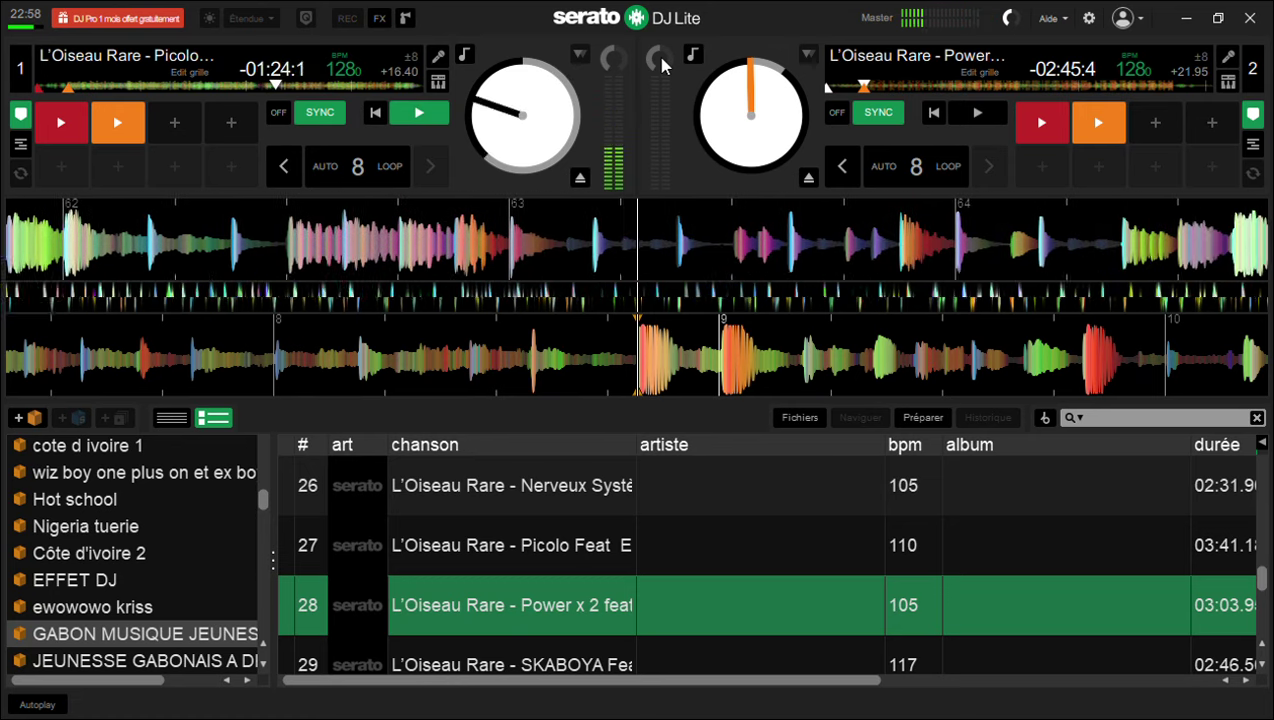
Drop Power x 2 in repeatedly from its orange hot cue on deck 2, letting it run alongside Picolo on deck 1
{"action": "key", "text": "7"}
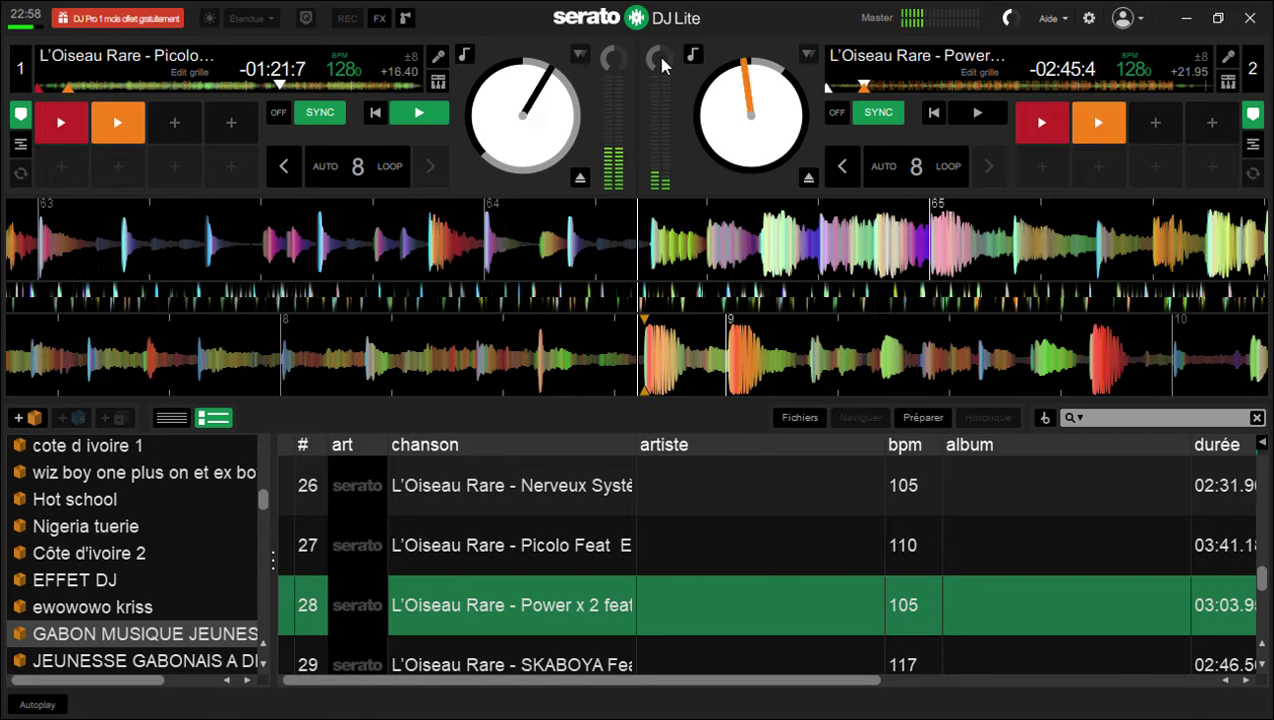
{"action": "key", "text": "7"}
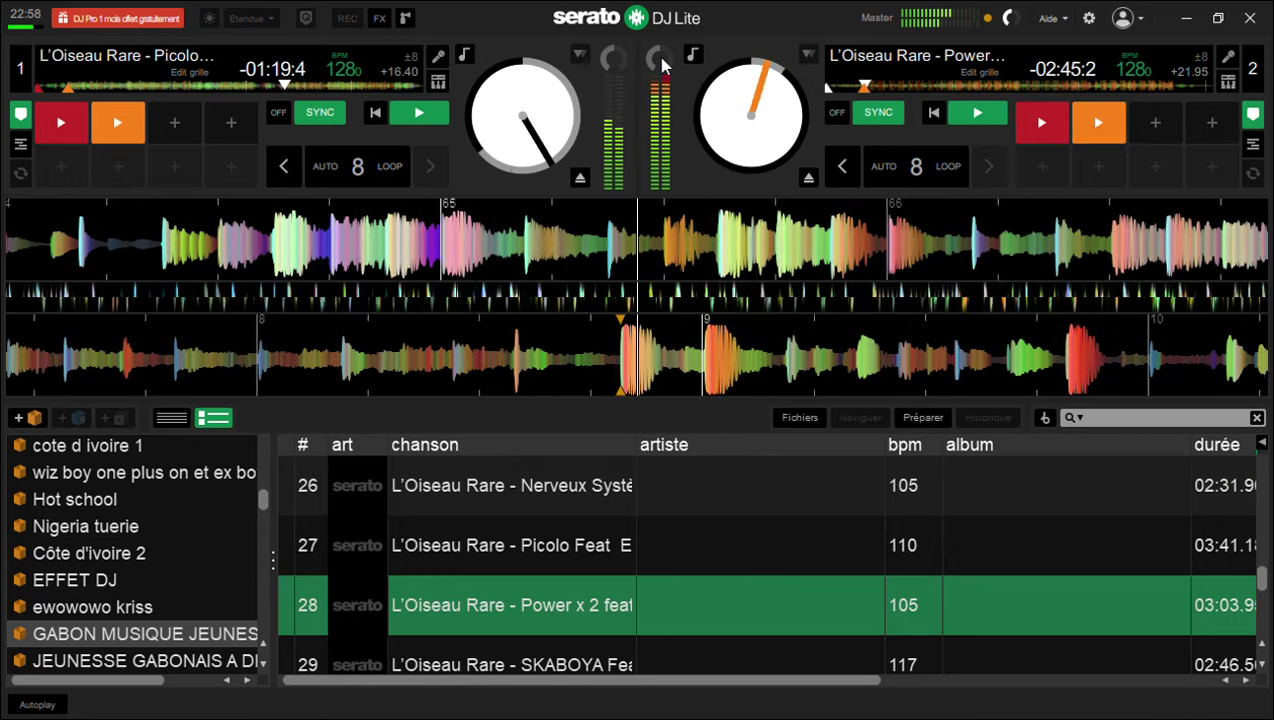
{"action": "key", "text": "7"}
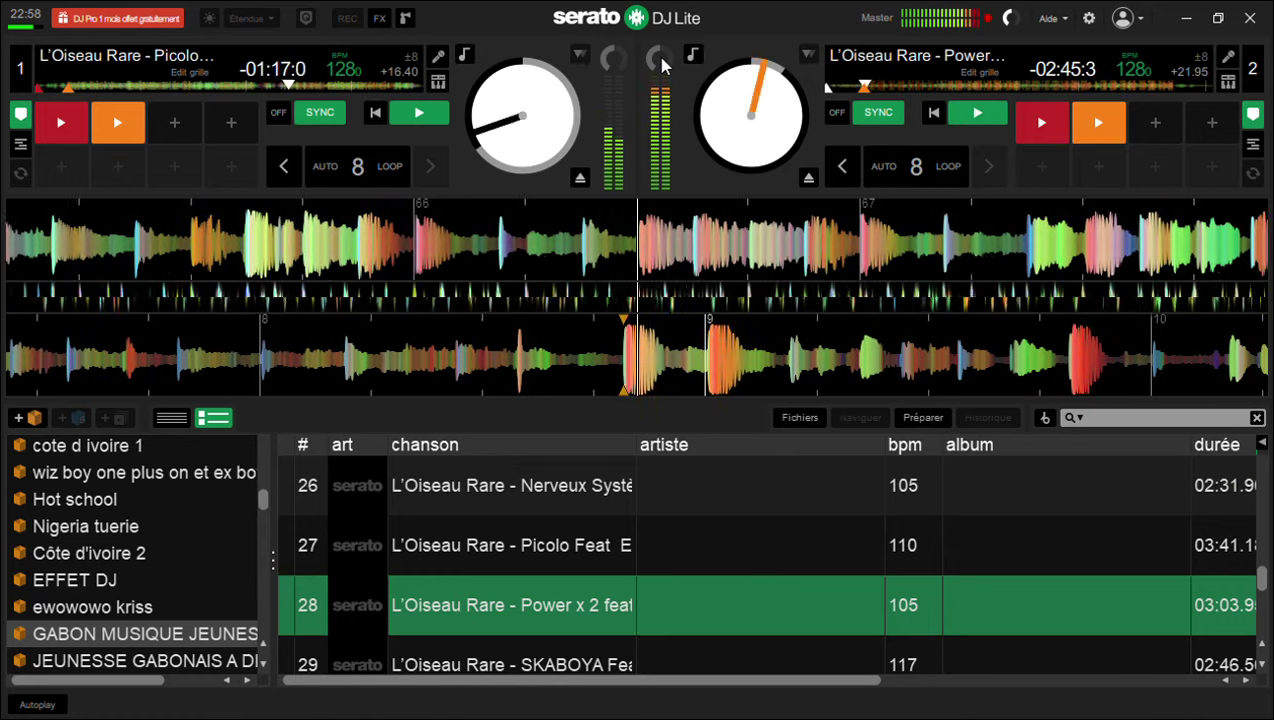
{"action": "key", "text": "7"}
{"action": "key", "text": "7"}
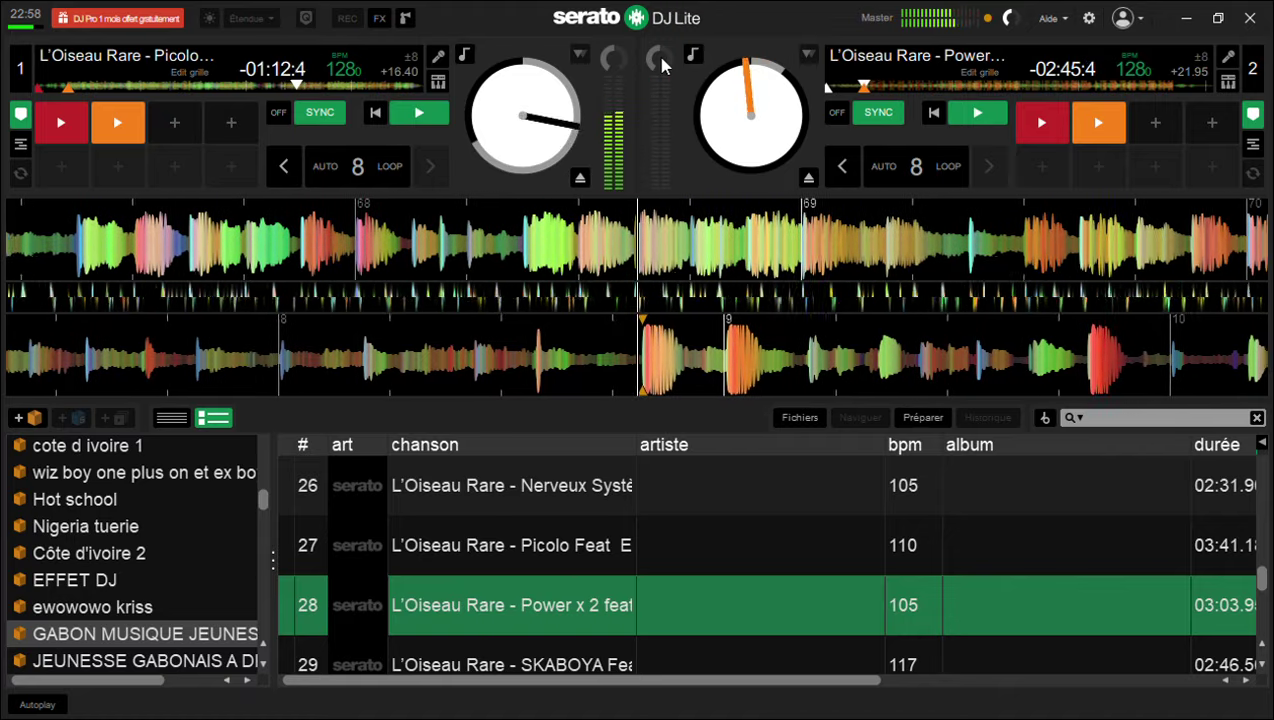
{"action": "key", "text": "7"}
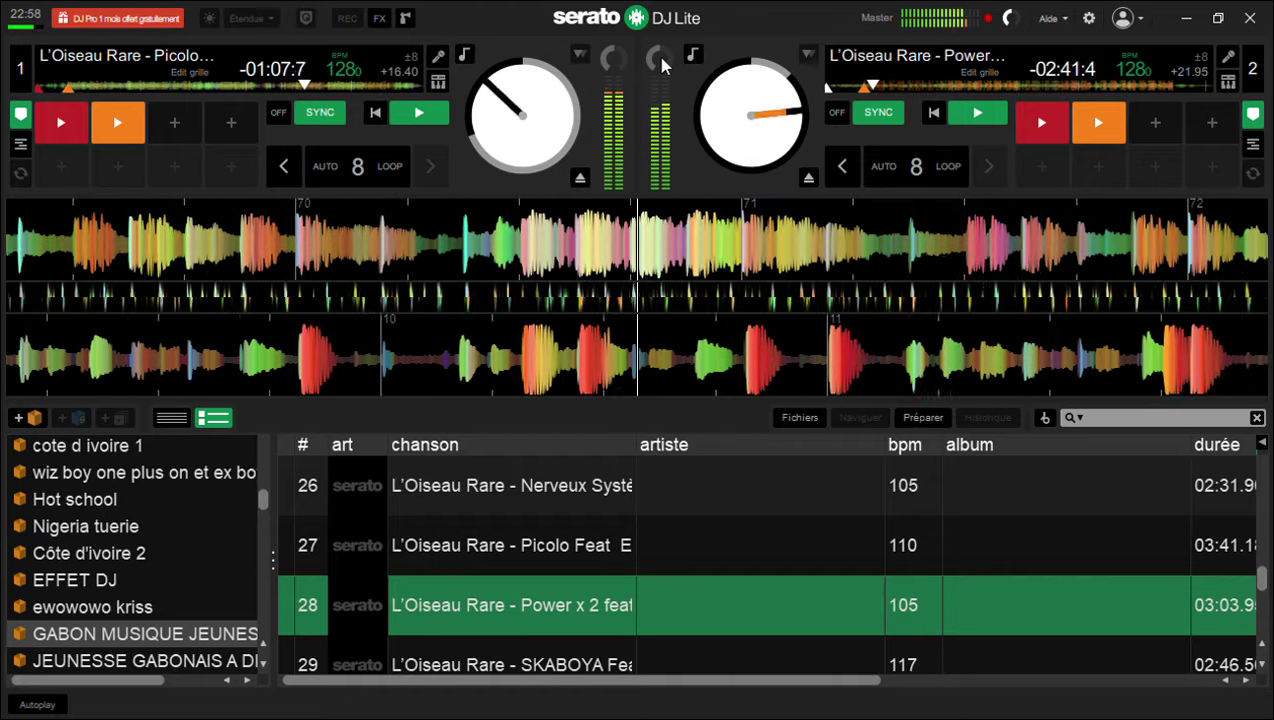
Hold Picolo on deck 1 in a 4-beat auto loop, and replace it with L'Oiseau Rare - Power x 2
{"action": "key", "text": "alt+3"}
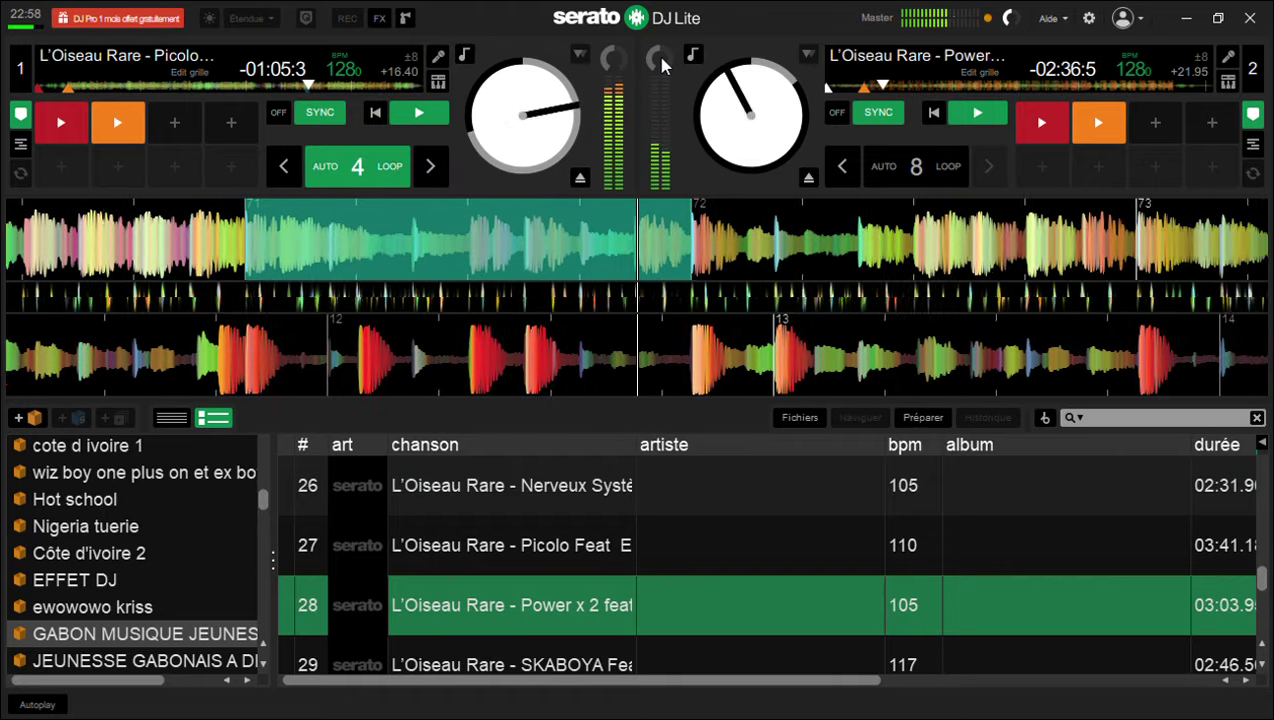
{"action": "key", "text": "shift+Left"}
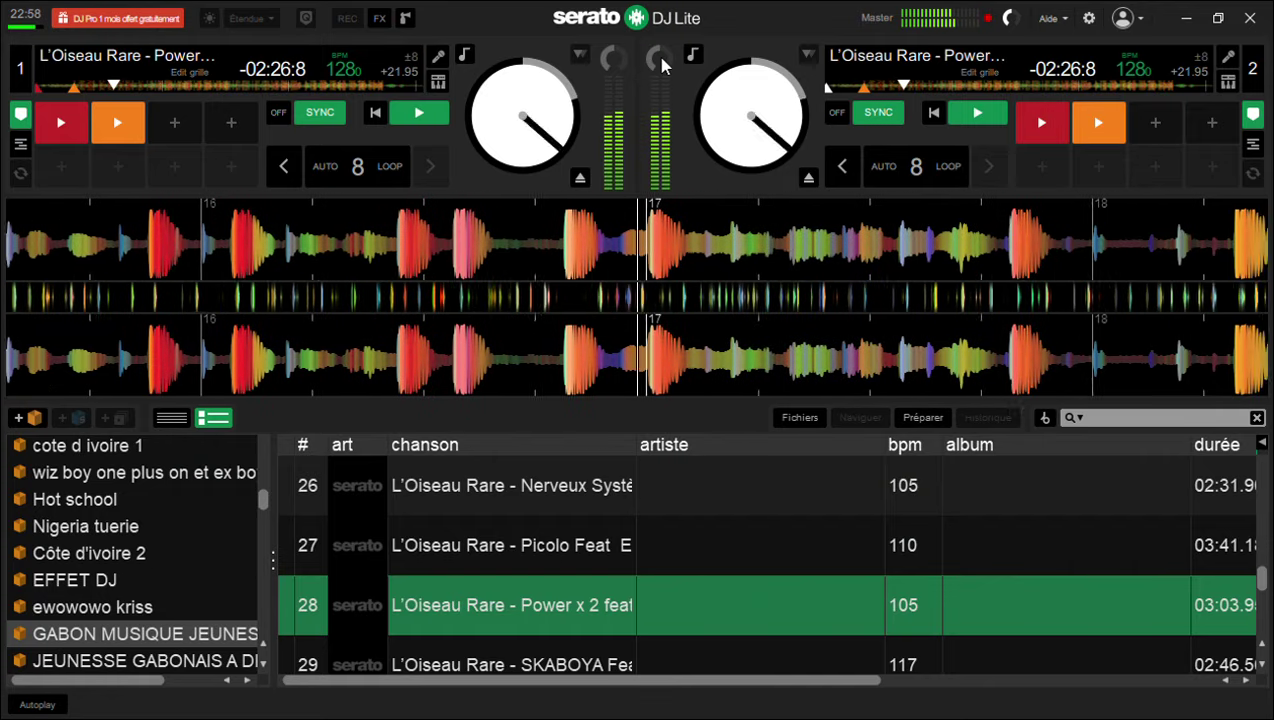
Load L'Oiseau Rare - Suspension onto deck 2 and sync it to 128 BPM with Power x 2 on deck 1
{"action": "key", "text": "Down"}
{"action": "key", "text": "Down"}
{"action": "key", "text": "Down"}
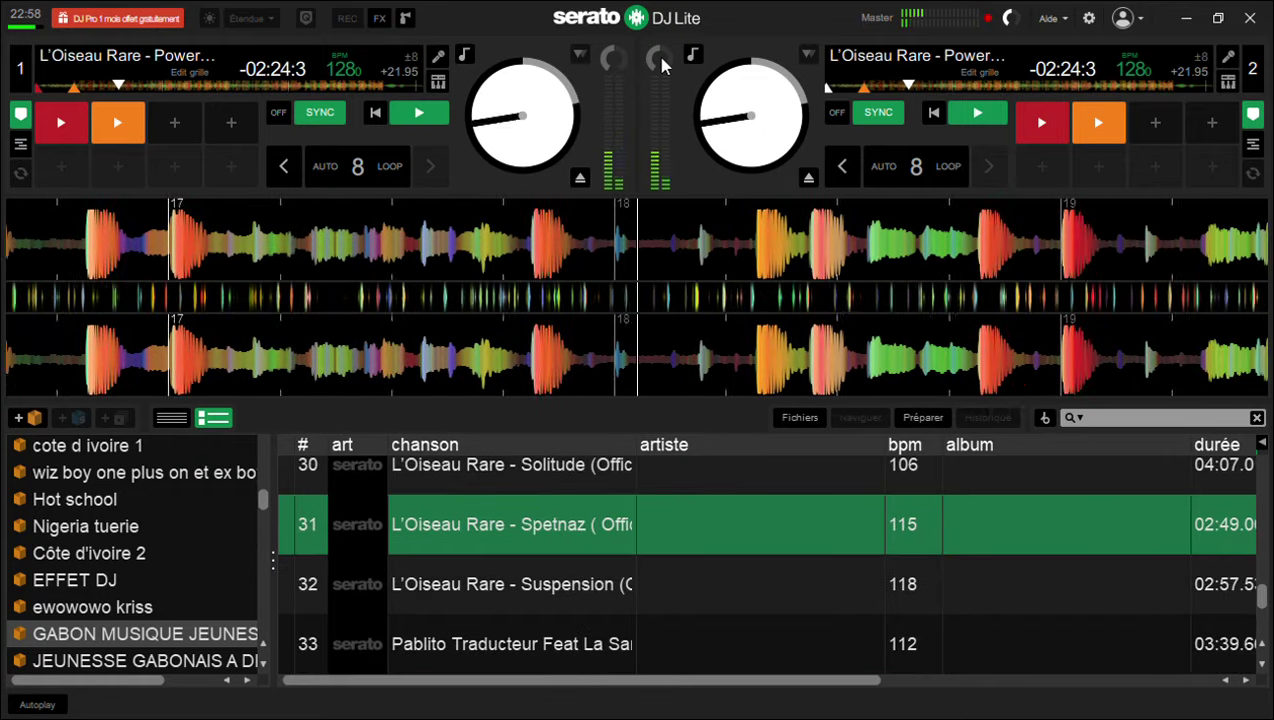
{"action": "key", "text": "Down"}
{"action": "key", "text": "shift+Right"}
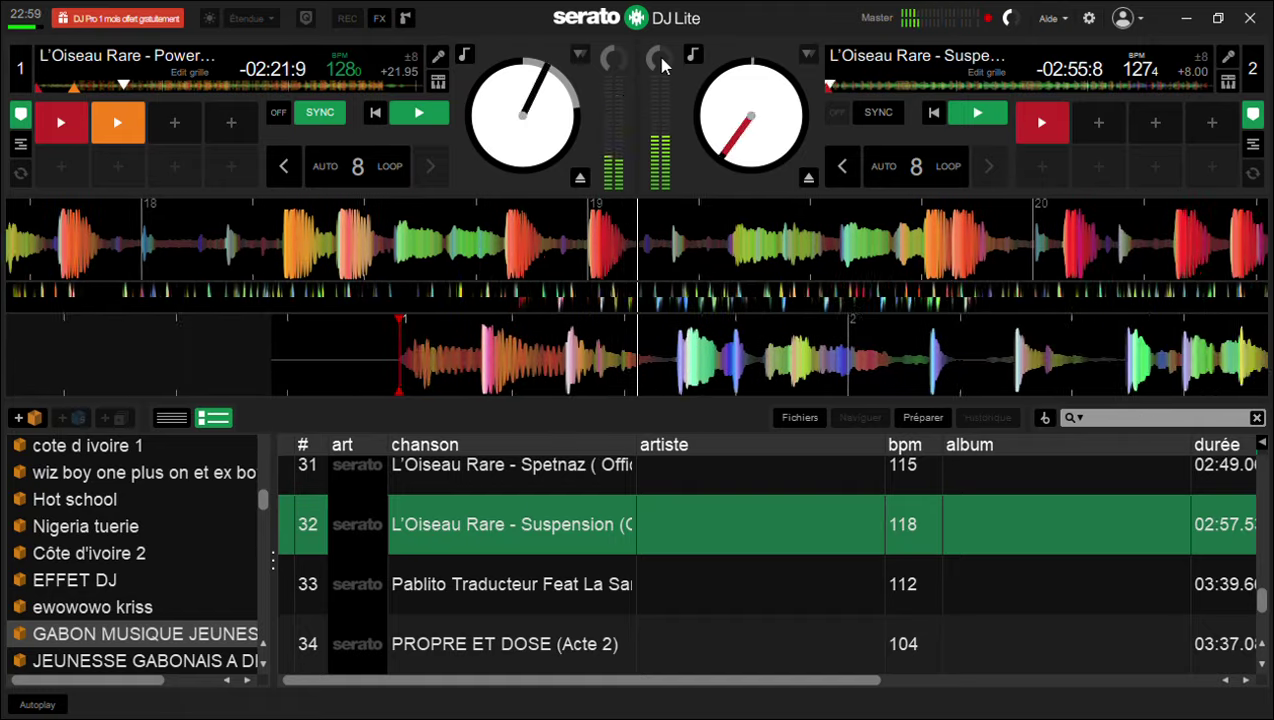
{"action": "key", "text": "shift+s"}
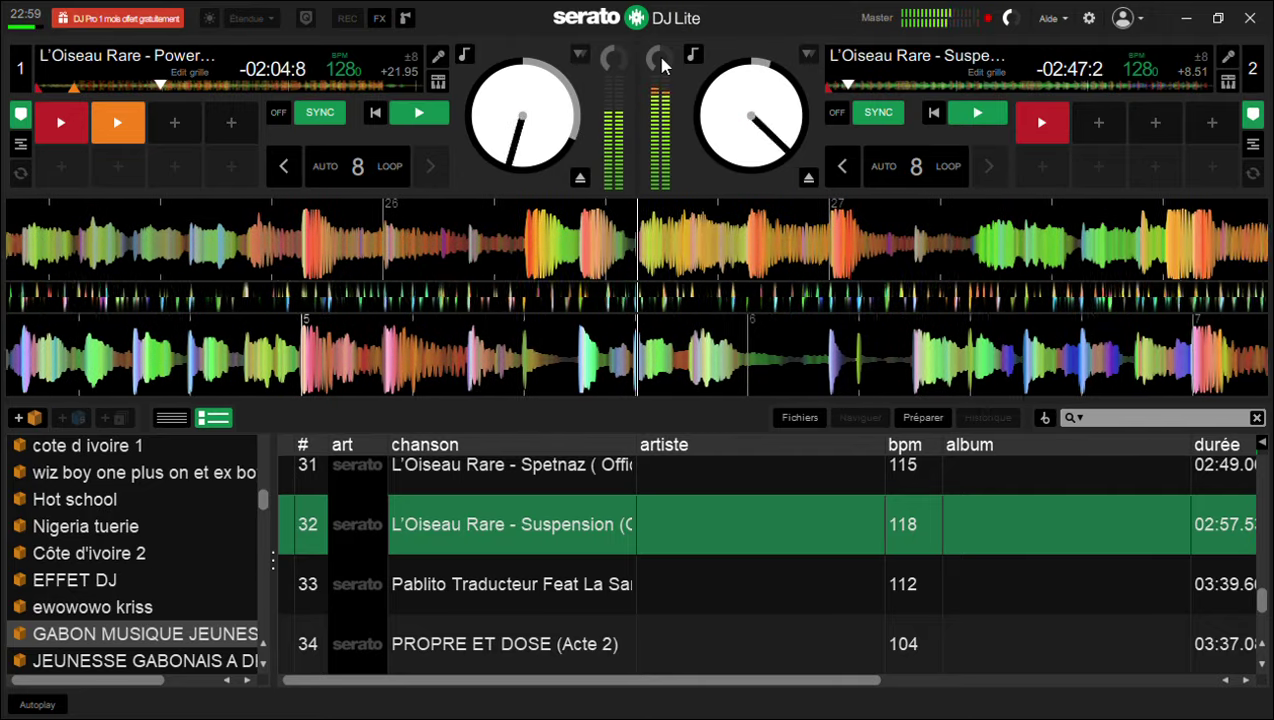
Reload Suspension onto deck 2 twice, each time playing it again from its beginning over Power x 2
{"action": "key", "text": "shift+Right"}
{"action": "key", "text": "s"}
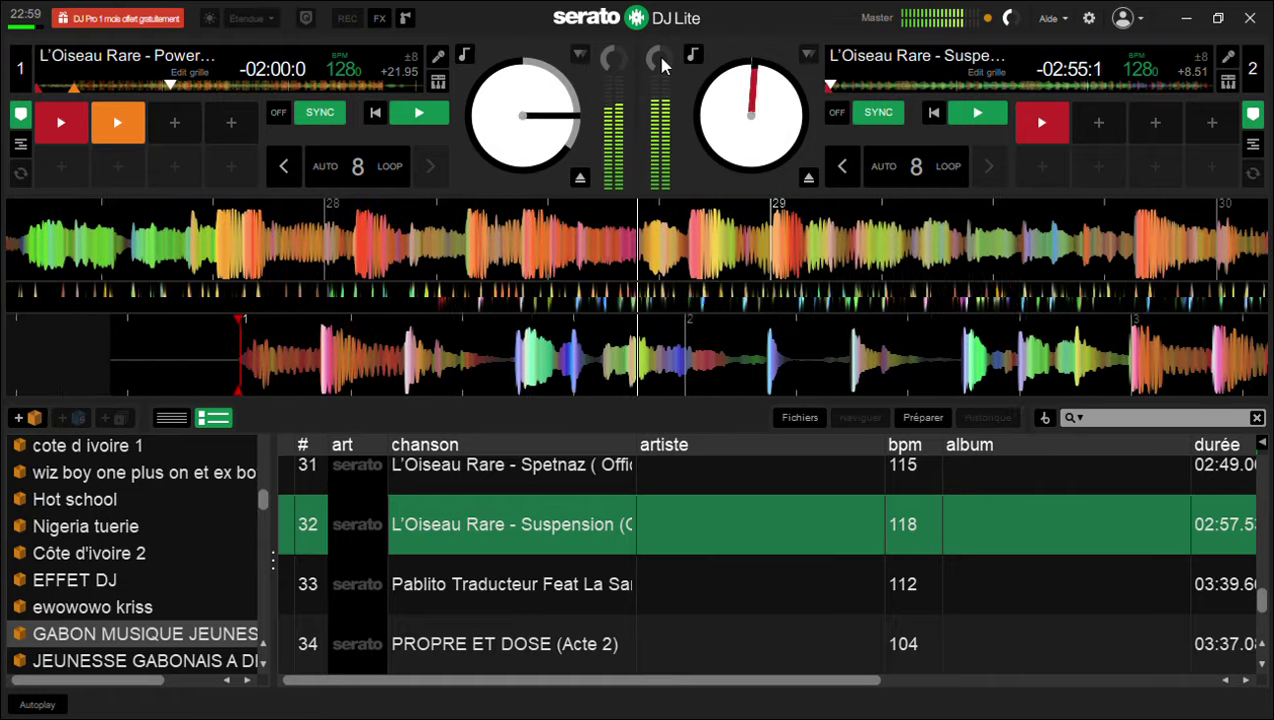
{"action": "key", "text": "shift+Right"}
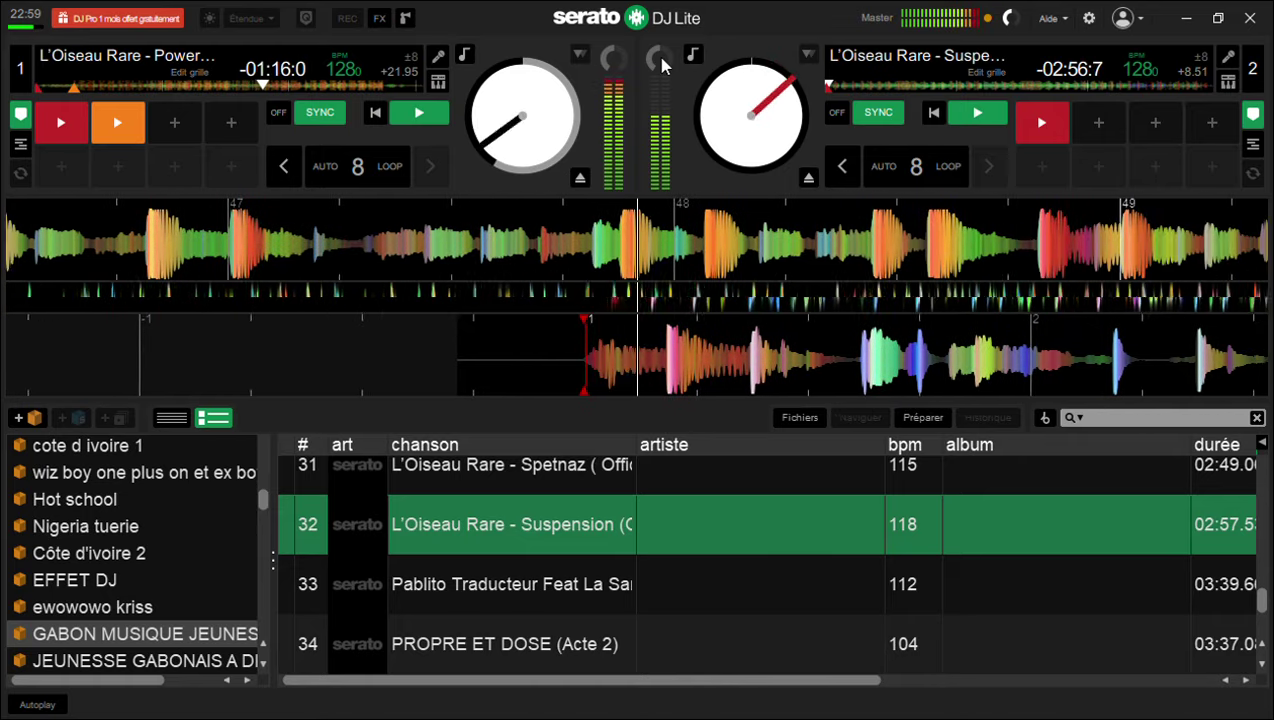
{"action": "key", "text": "s"}
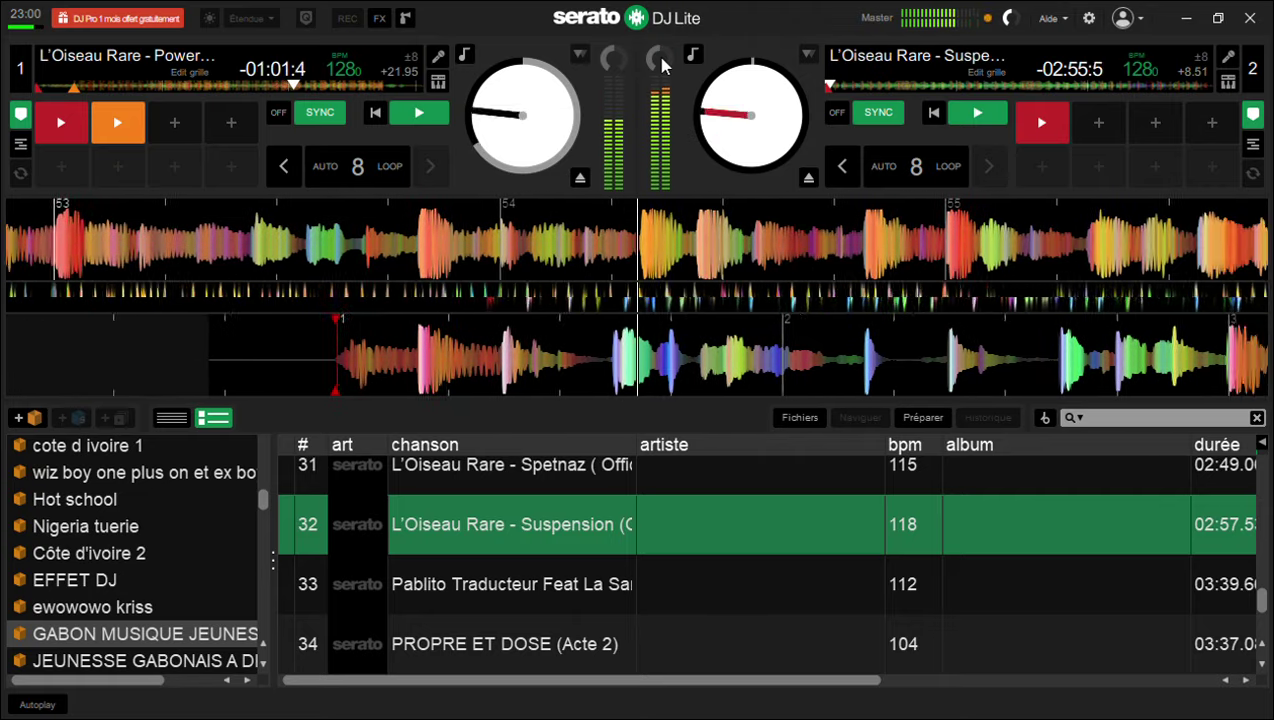
Stutter Suspension on deck 2 from its red hot cue, and let it run over Power x 2 on deck 1
{"action": "key", "text": "6"}
{"action": "key", "text": "6"}
{"action": "key", "text": "6"}
{"action": "key", "text": "6"}
{"action": "key", "text": "6"}
{"action": "key", "text": "6"}
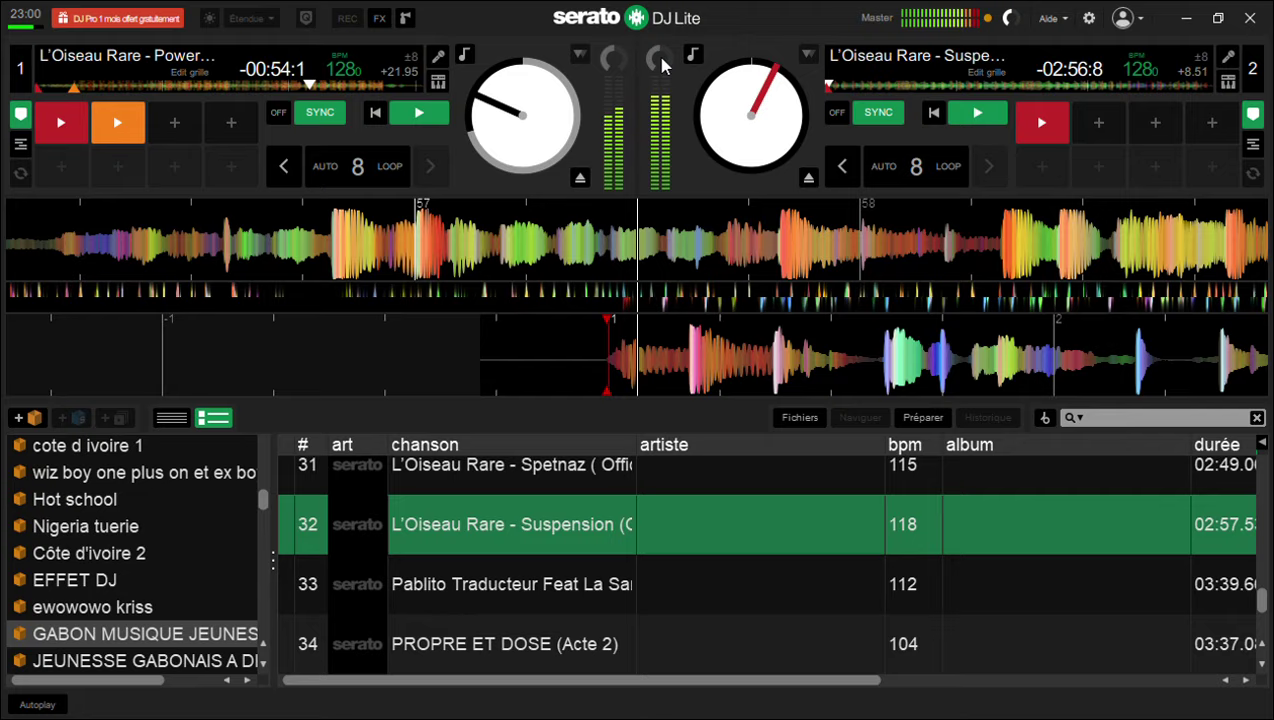
{"action": "key", "text": "6"}
{"action": "key", "text": "6"}
{"action": "key", "text": "6"}
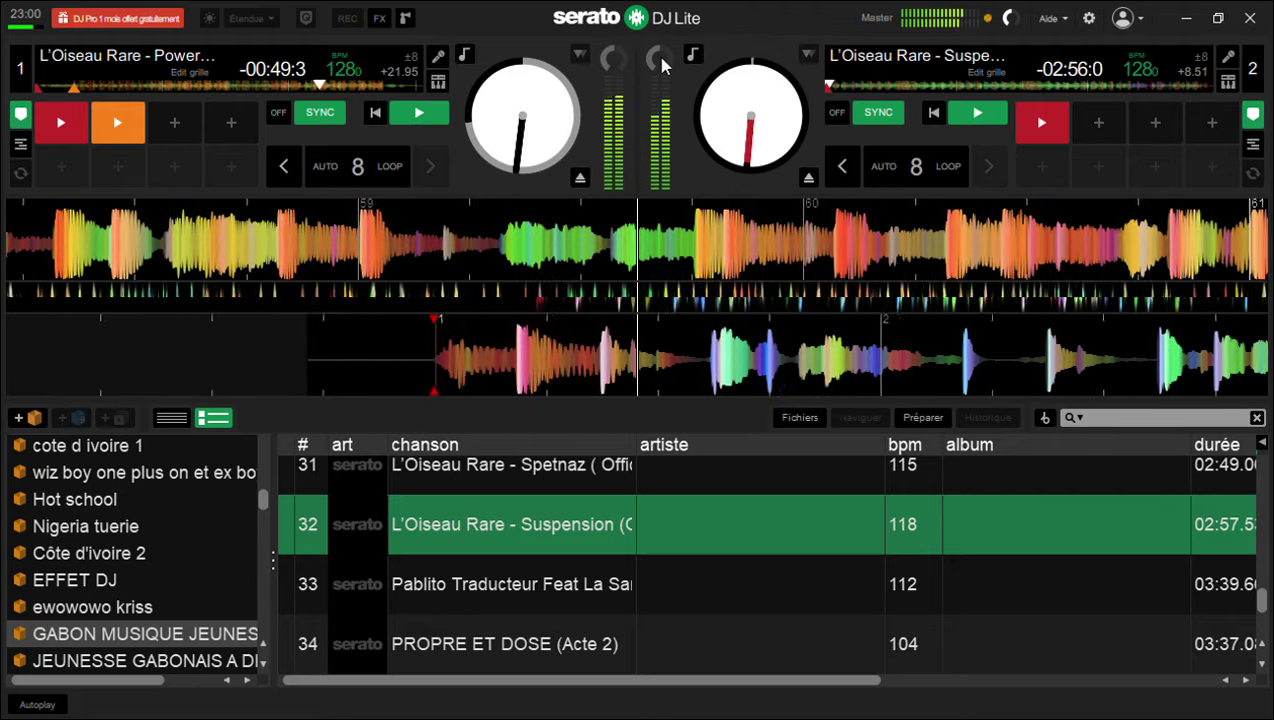
{"action": "key", "text": "6"}
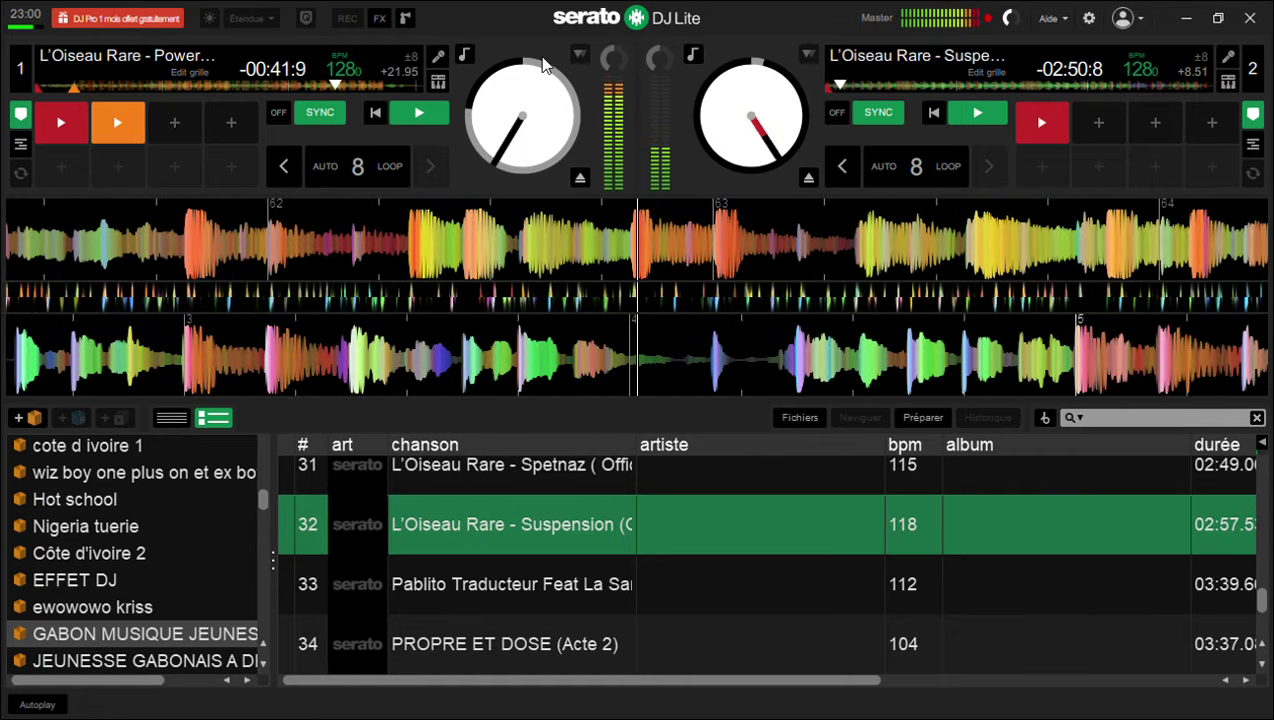
Hold Power x 2 on deck 1 in two successive 8-beat auto loops, and replace it with L'Oiseau Rare - Suspension
{"action": "left_click", "coordinate": [378, 166]}
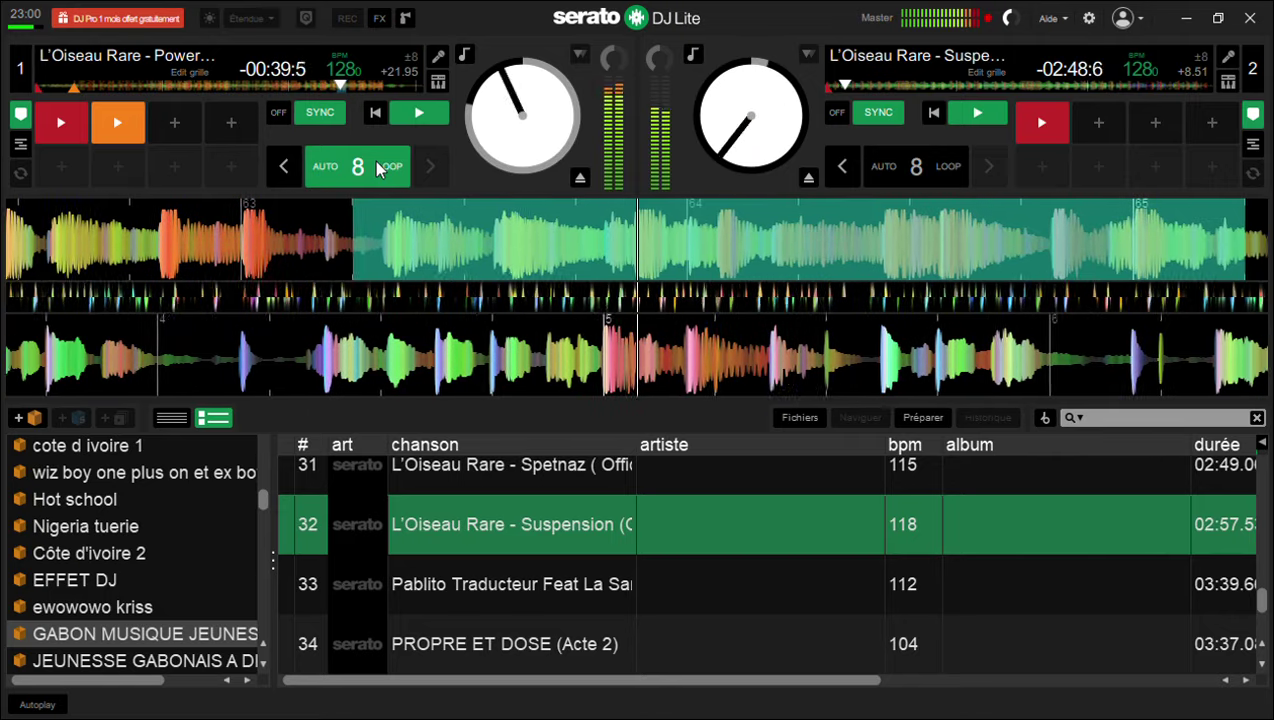
{"action": "left_click", "coordinate": [378, 166]}
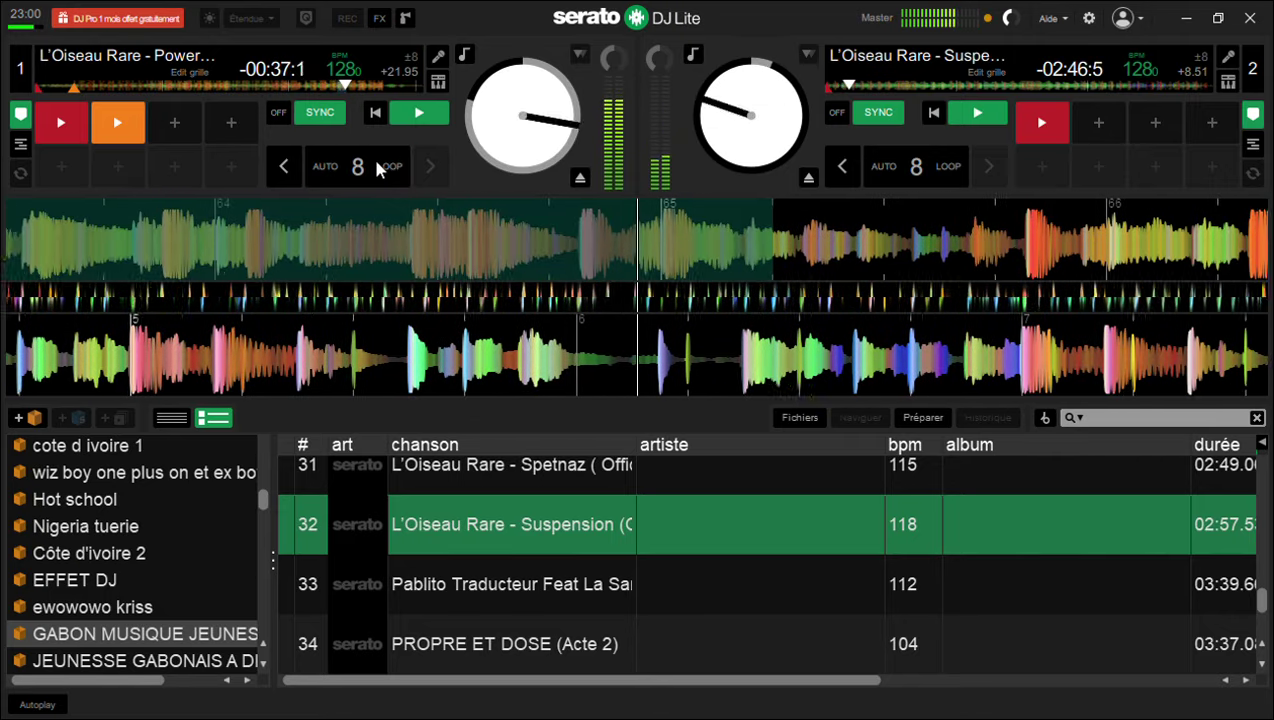
{"action": "left_click", "coordinate": [378, 166]}
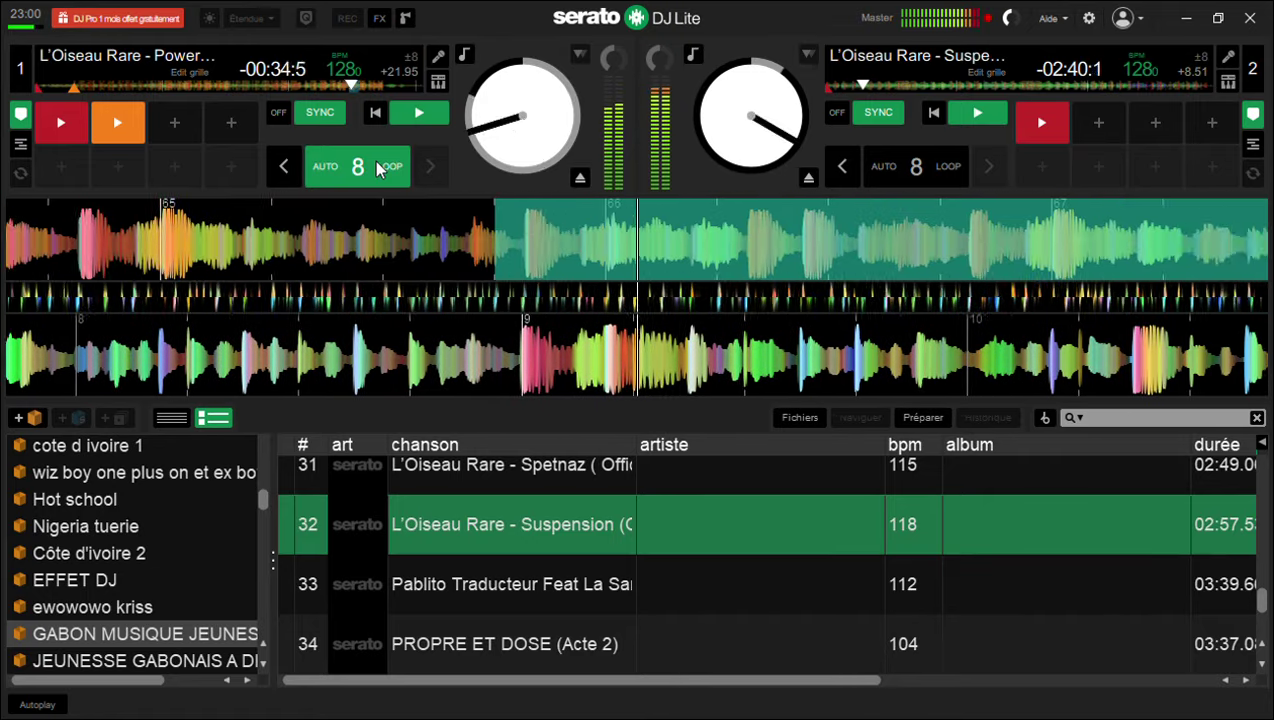
{"action": "key", "text": "shift+Left"}
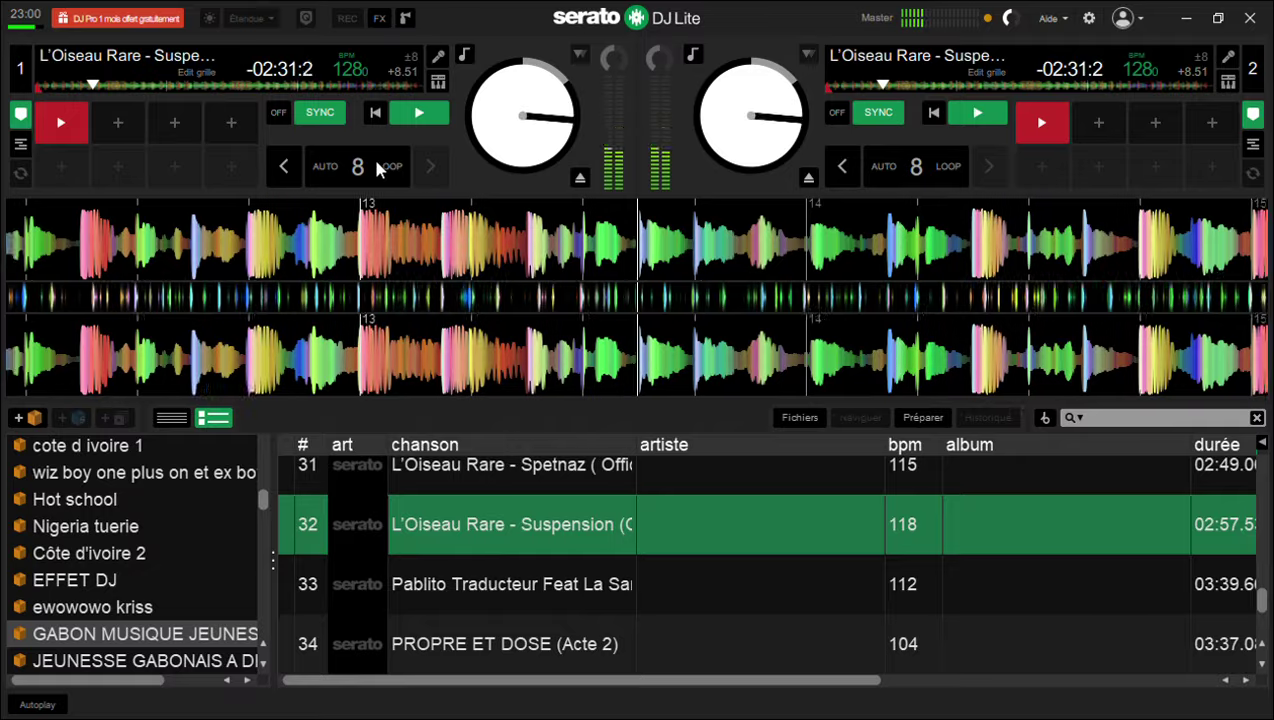
Browse the crate for the L'Oiseau Rare - Nerveux track, and load it onto deck 2 synced to 128 BPM
{"action": "key", "text": "Down"}
{"action": "key", "text": "Down"}
{"action": "key", "text": "Down"}
{"action": "key", "text": "Down"}
{"action": "key", "text": "Down"}
{"action": "key", "text": "Down"}
{"action": "key", "text": "Up"}
{"action": "key", "text": "Up"}
{"action": "key", "text": "Up"}
{"action": "key", "text": "Up"}
{"action": "key", "text": "Up"}
{"action": "key", "text": "Up"}
{"action": "key", "text": "Up"}
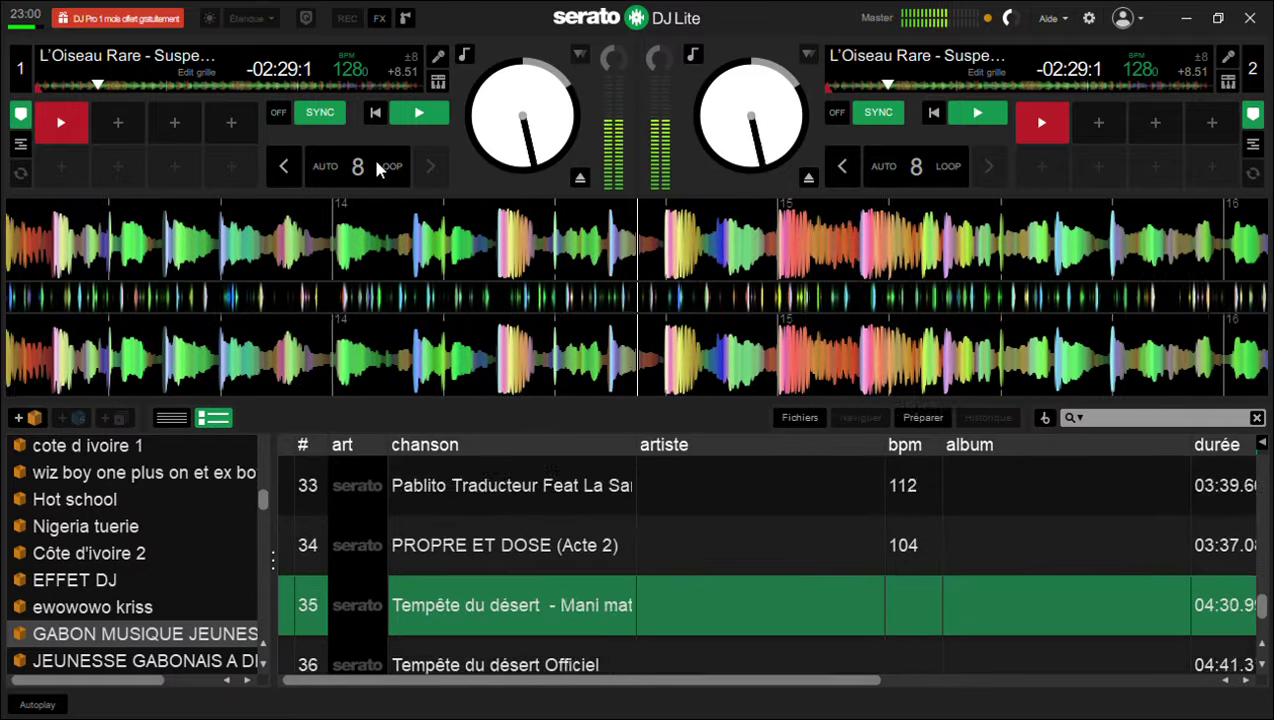
{"action": "key", "text": "Up"}
{"action": "key", "text": "Up"}
{"action": "key", "text": "Up"}
{"action": "key", "text": "Up"}
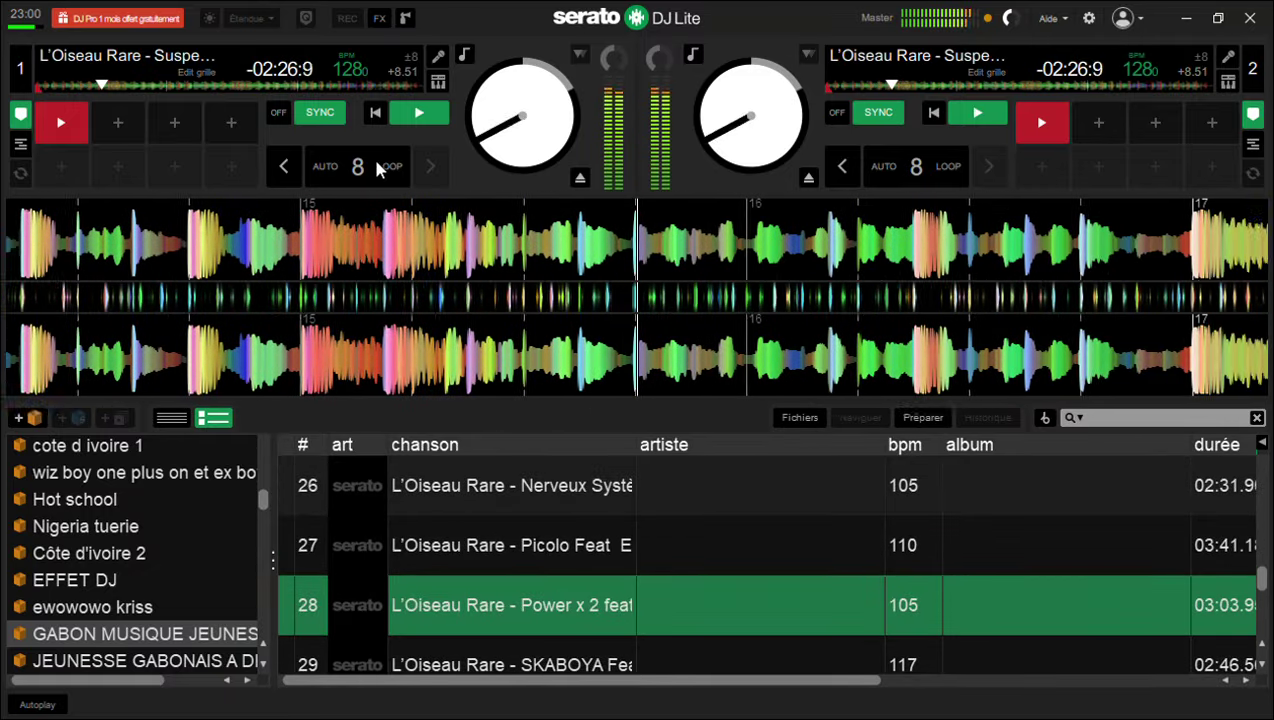
{"action": "key", "text": "Up"}
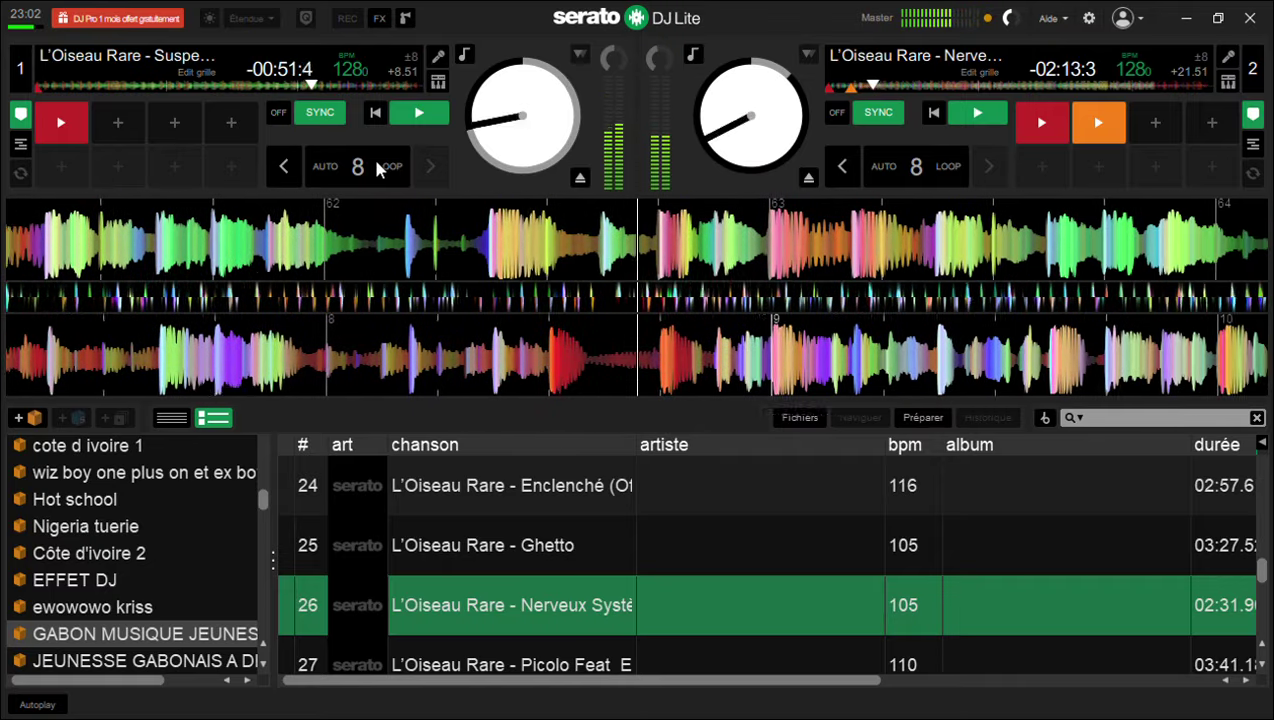
Replace Suspension, held in an 8-beat auto loop on deck 1, with Nerveux, and bring in L'Oiseau Rare - Ghetto on deck 2 at 128 BPM
{"action": "left_click", "coordinate": [379, 170]}
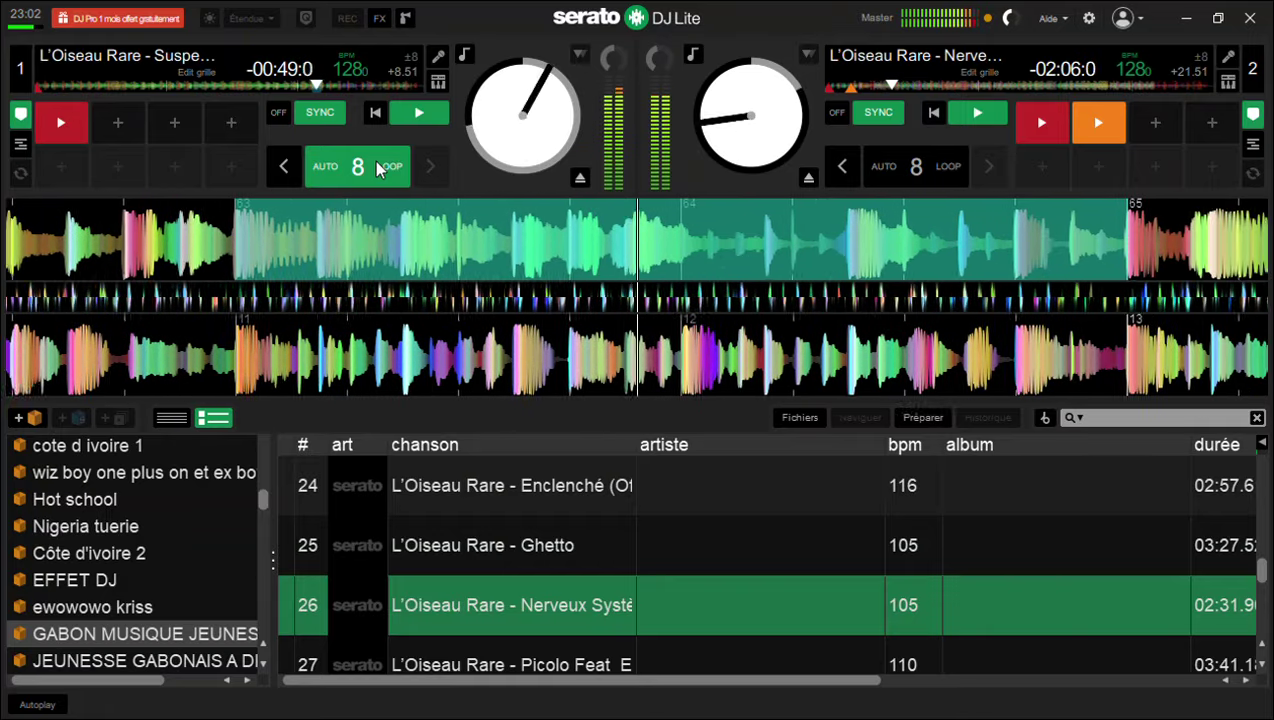
{"action": "key", "text": "shift+Left"}
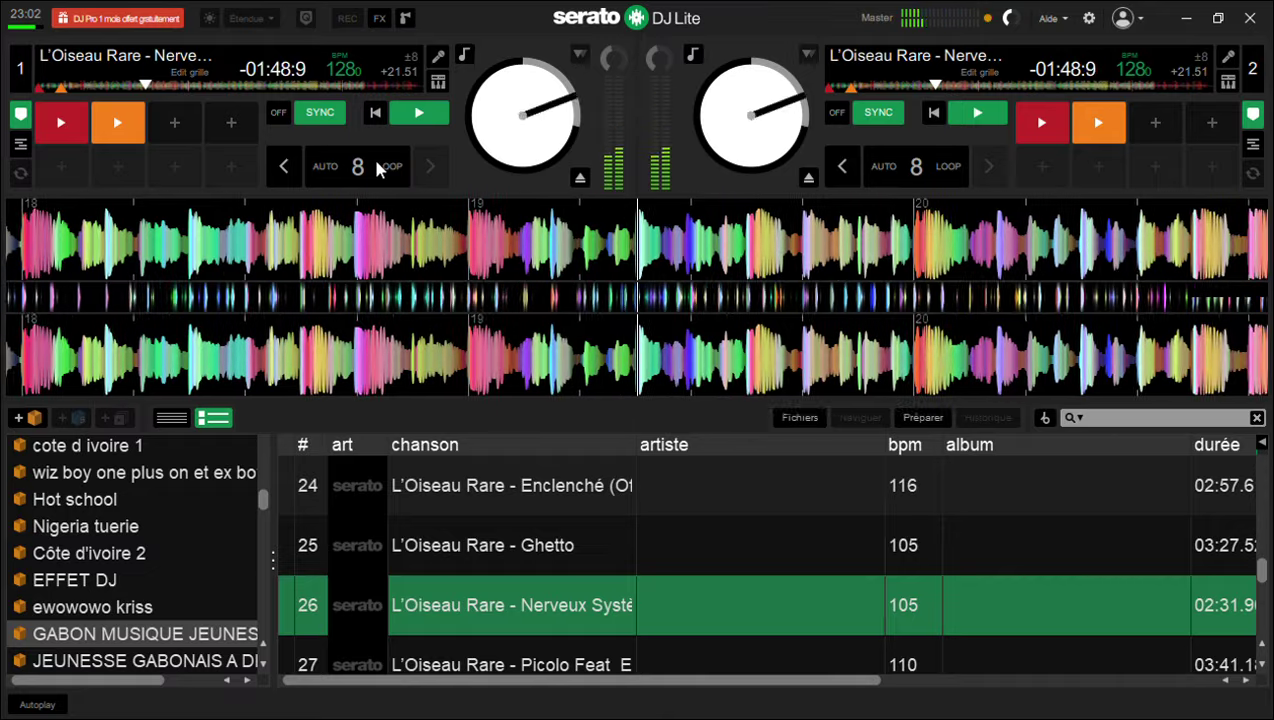
{"action": "key", "text": "Up"}
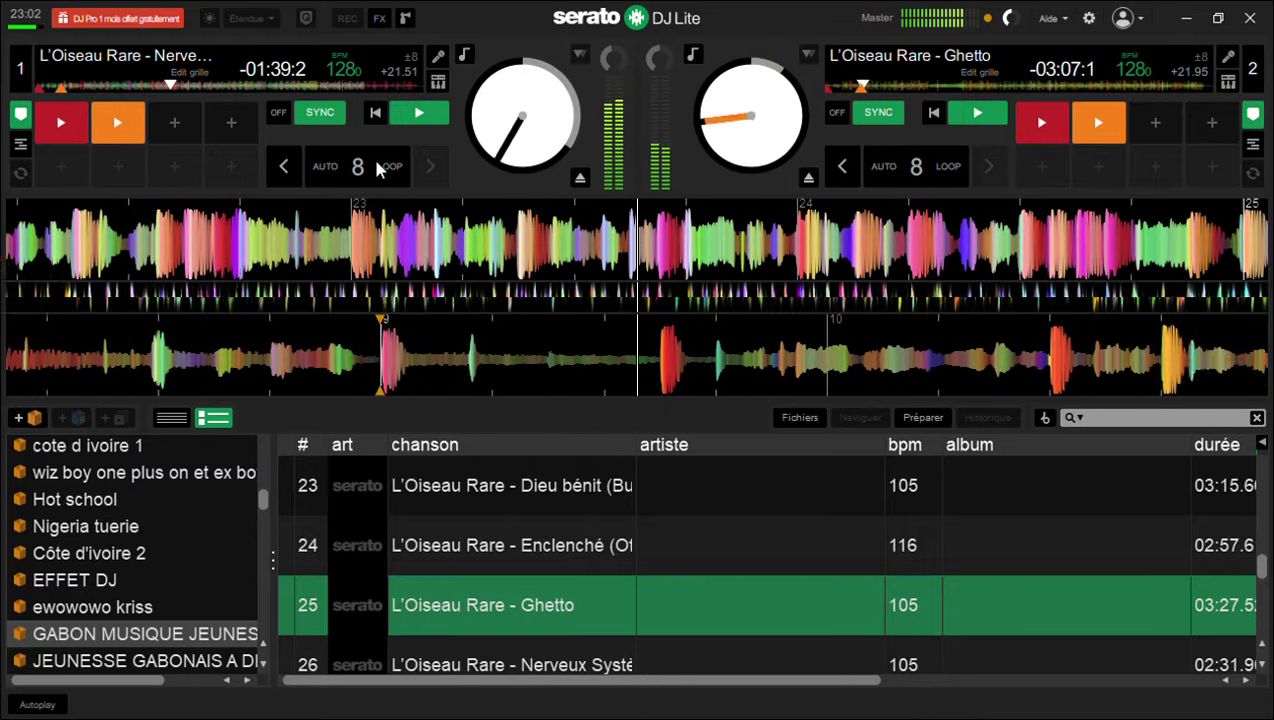
Browse the crate for L'Oiseau Rare - Enclenché and load it onto deck 2 in place of Ghetto
{"action": "key", "text": "Up"}
{"action": "key", "text": "Up"}
{"action": "key", "text": "Up"}
{"action": "key", "text": "Up"}
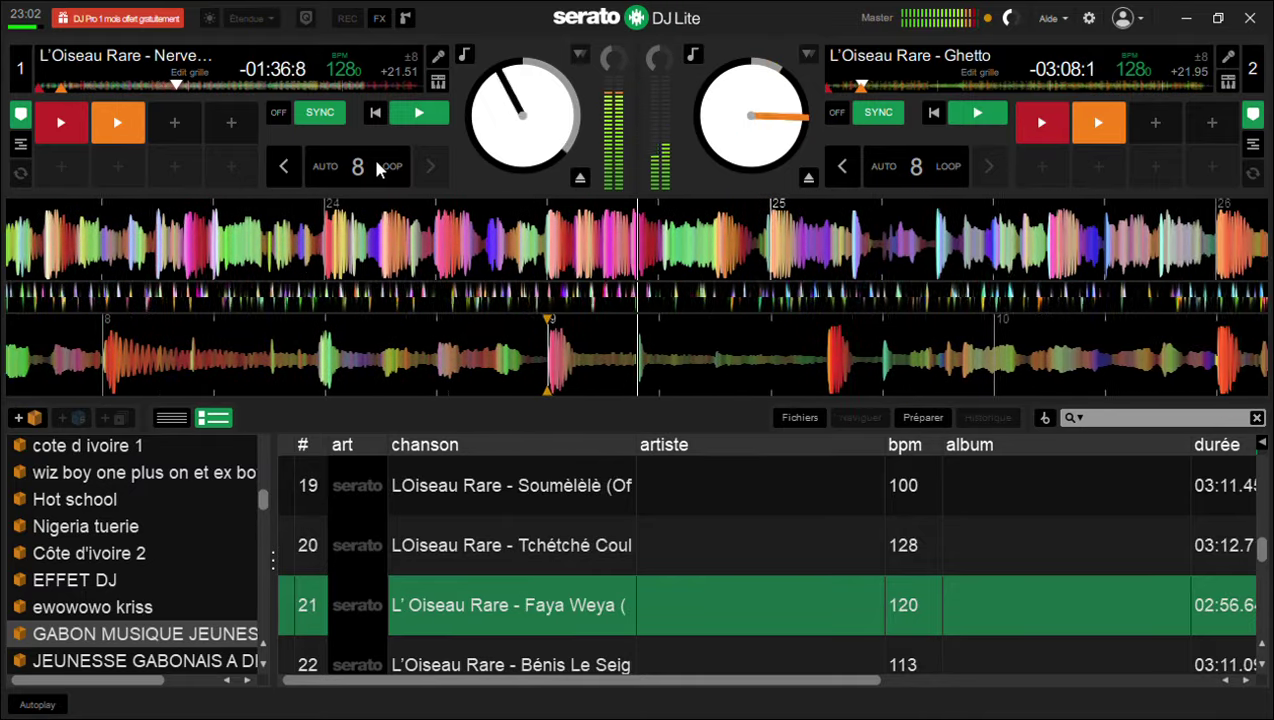
{"action": "key", "text": "Down"}
{"action": "key", "text": "Down"}
{"action": "key", "text": "Down"}
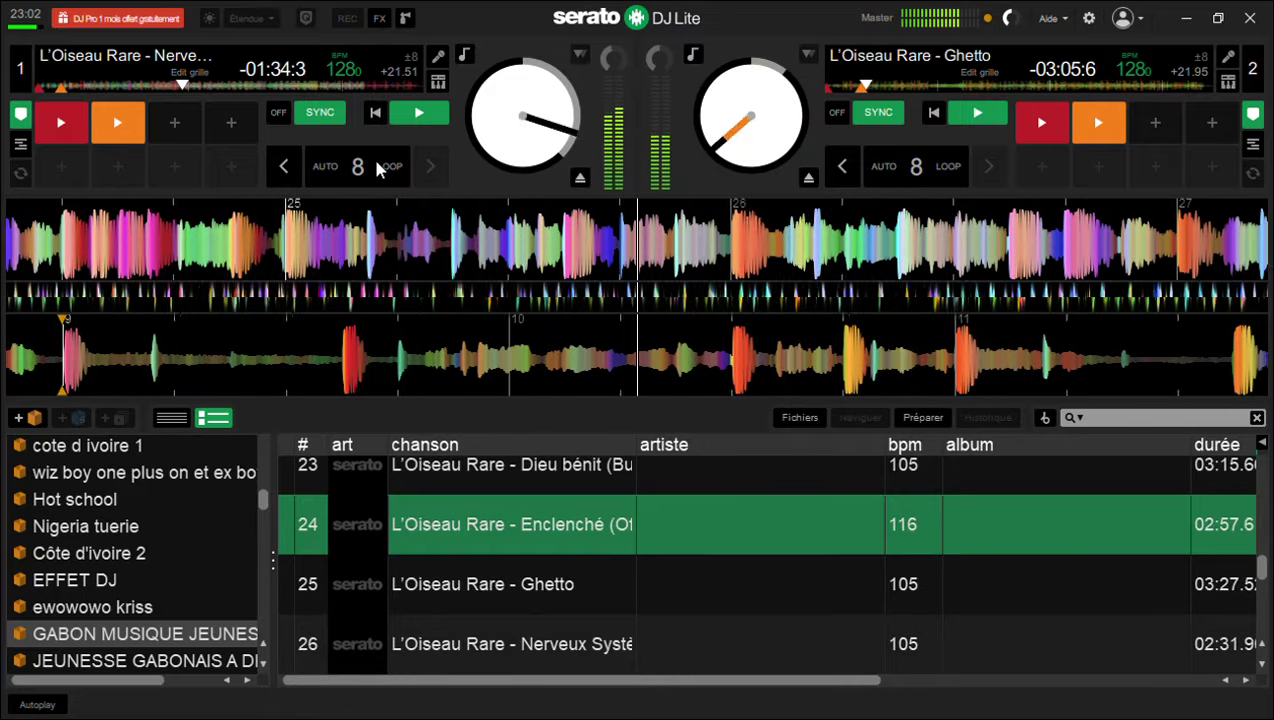
{"action": "key", "text": "shift+Right"}
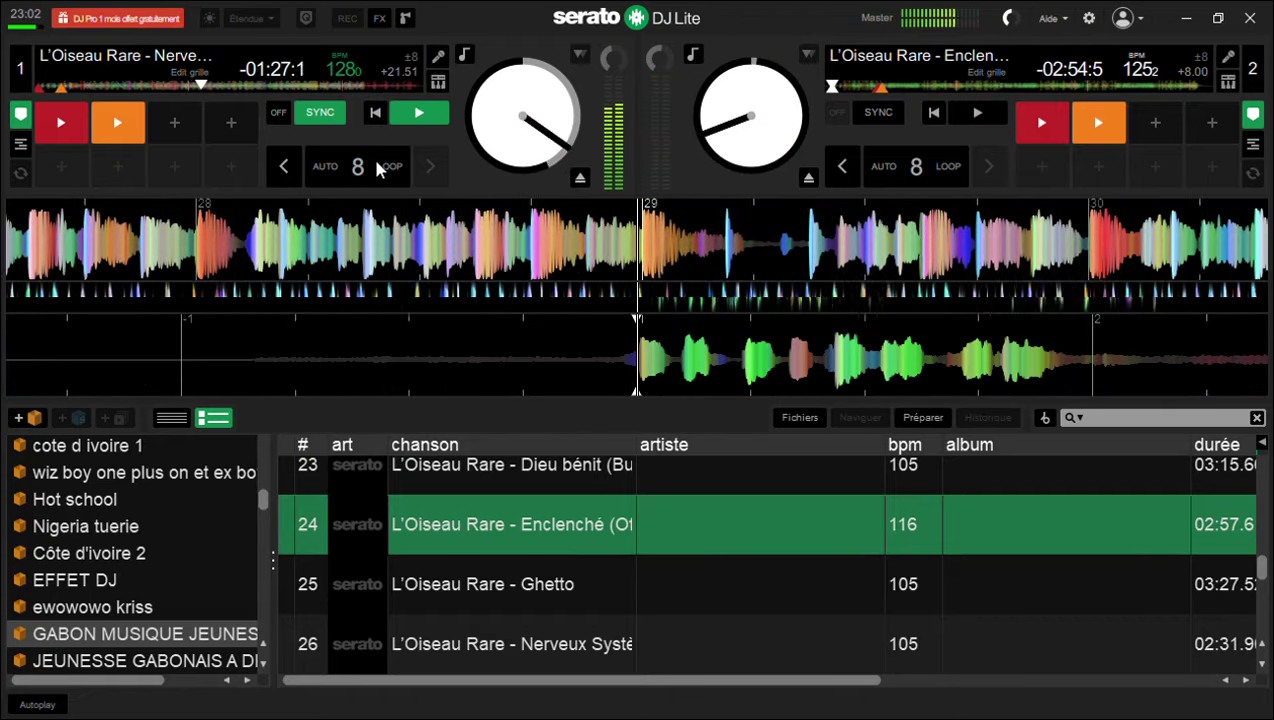
Load Lexical Flo - BB Ndoss onto deck 2 and sync it to 128 BPM with Nerveux on deck 1
{"action": "key", "text": "Up"}
{"action": "key", "text": "Up"}
{"action": "key", "text": "Up"}
{"action": "key", "text": "Up"}
{"action": "key", "text": "Up"}
{"action": "key", "text": "Up"}
{"action": "key", "text": "Up"}
{"action": "key", "text": "Up"}
{"action": "key", "text": "Up"}
{"action": "key", "text": "Up"}
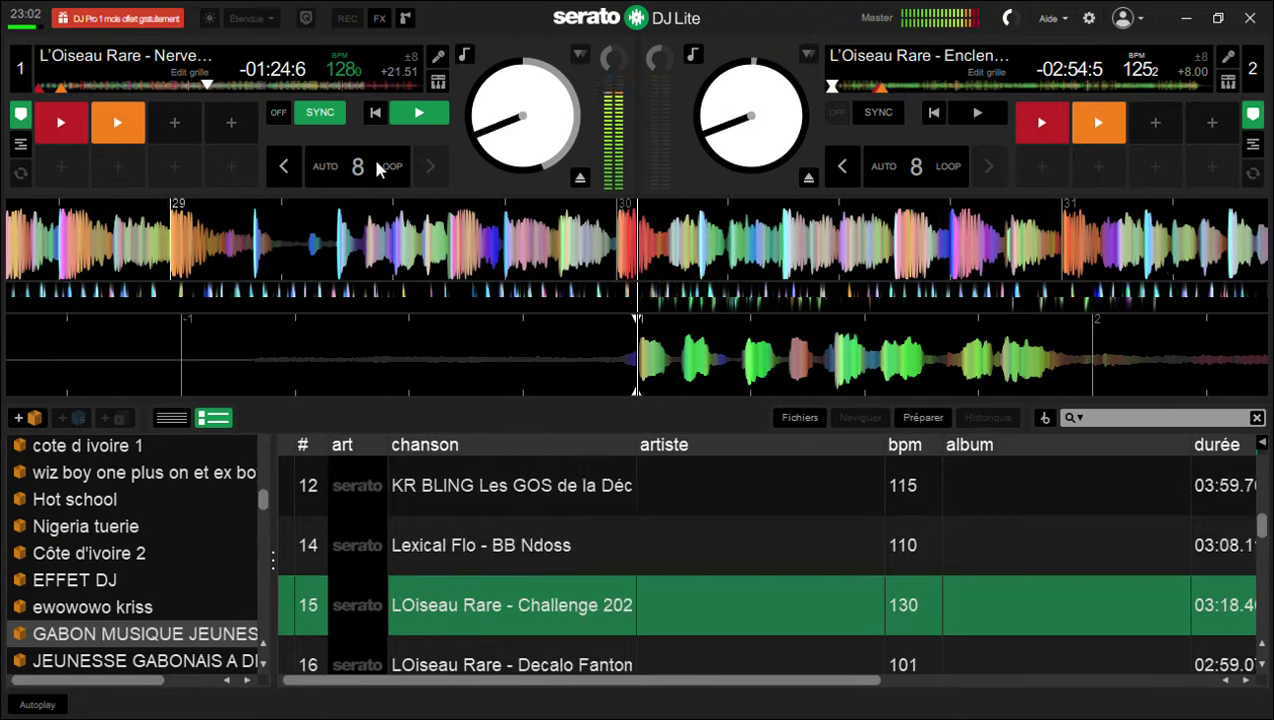
{"action": "key", "text": "shift+Right"}
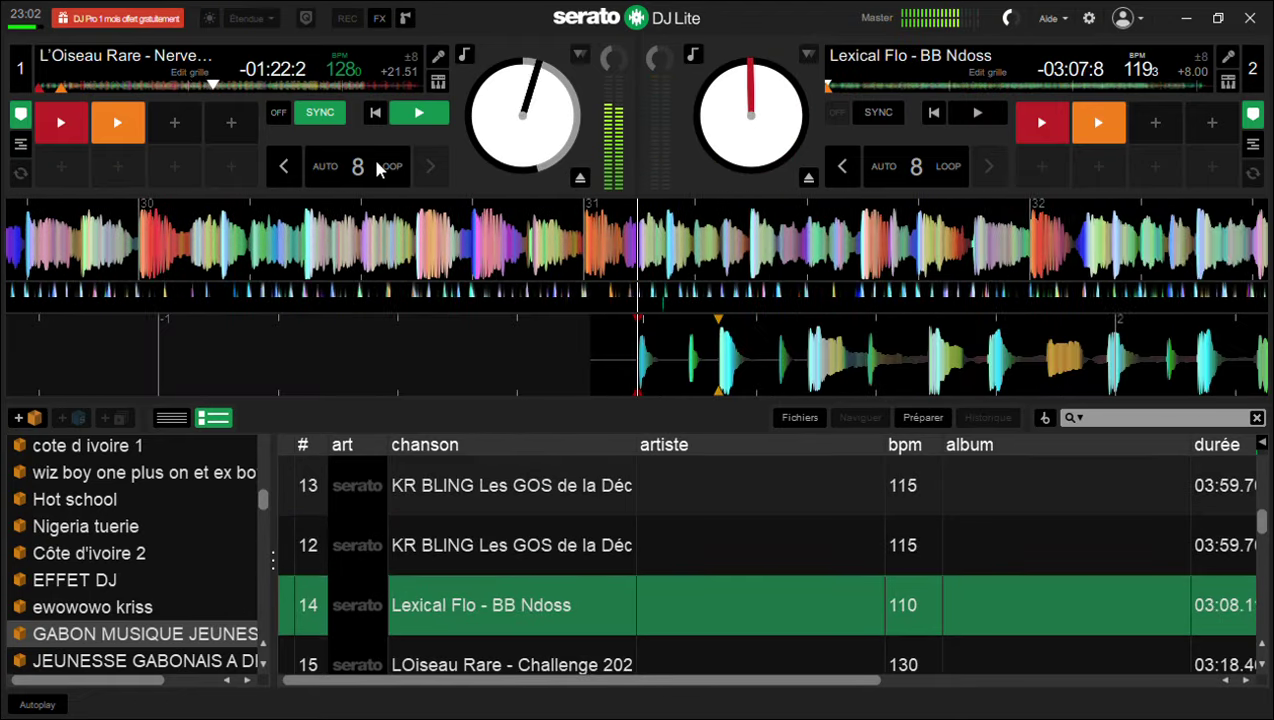
{"action": "key", "text": "shift+j"}
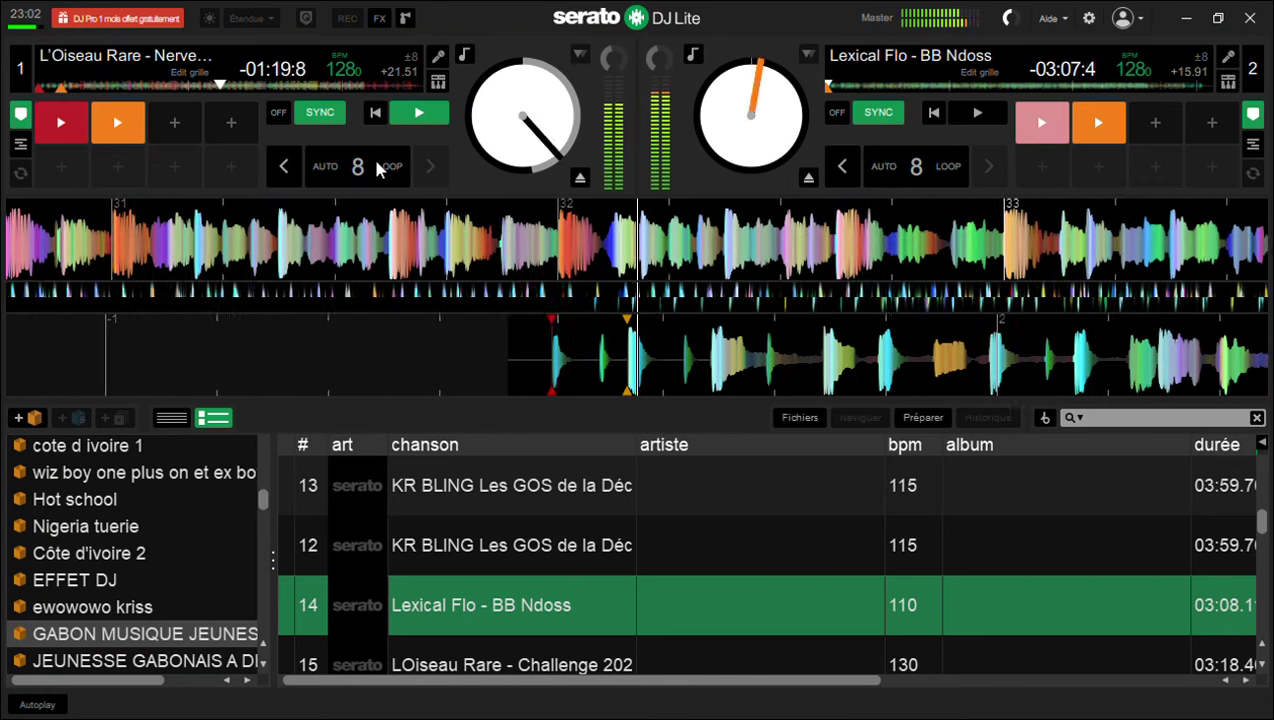
Drop in BB Ndoss on deck 2 repeatedly from its first and second cue points over Nerveux, and start its playback
{"action": "key", "text": "6"}
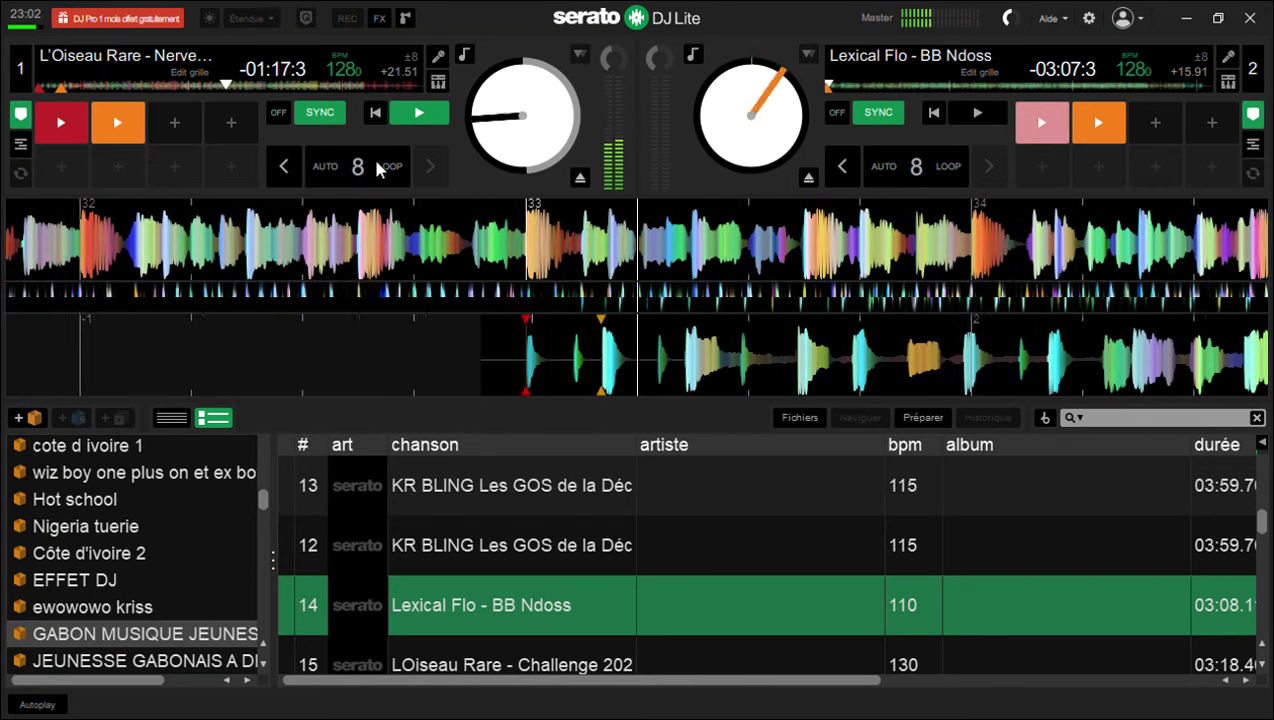
{"action": "key", "text": "6"}
{"action": "key", "text": "6"}
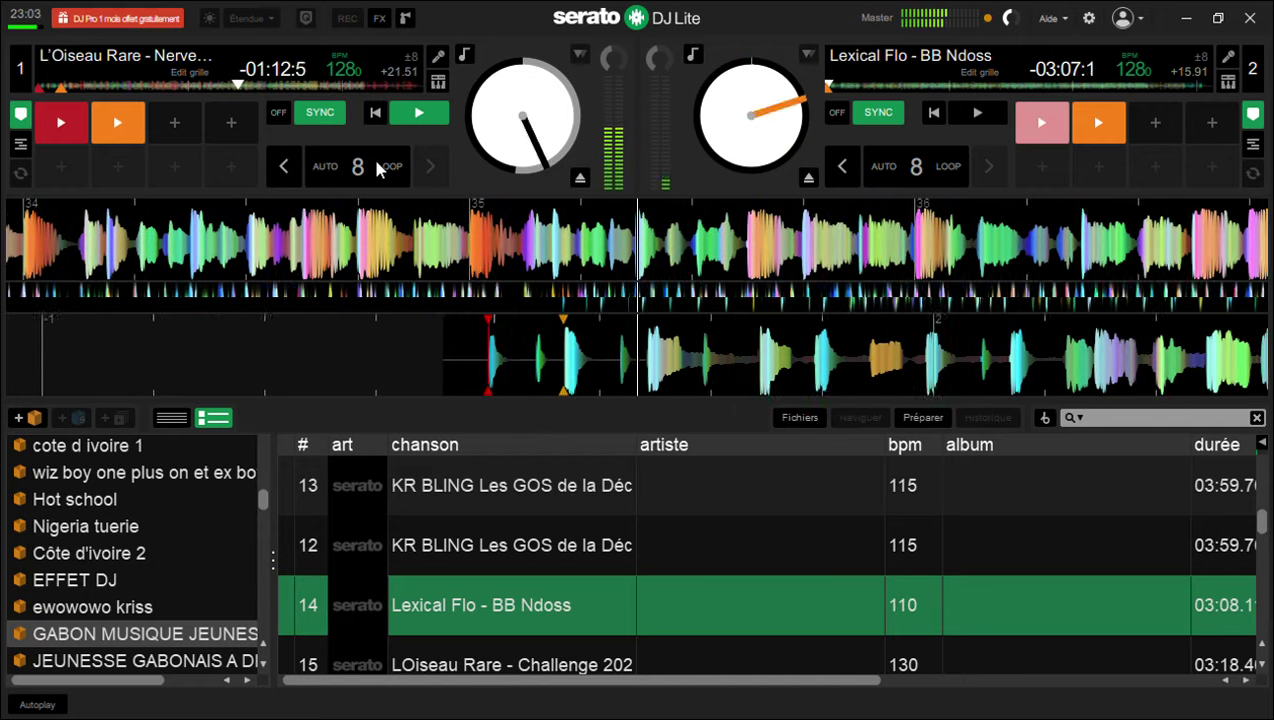
{"action": "key", "text": "7"}
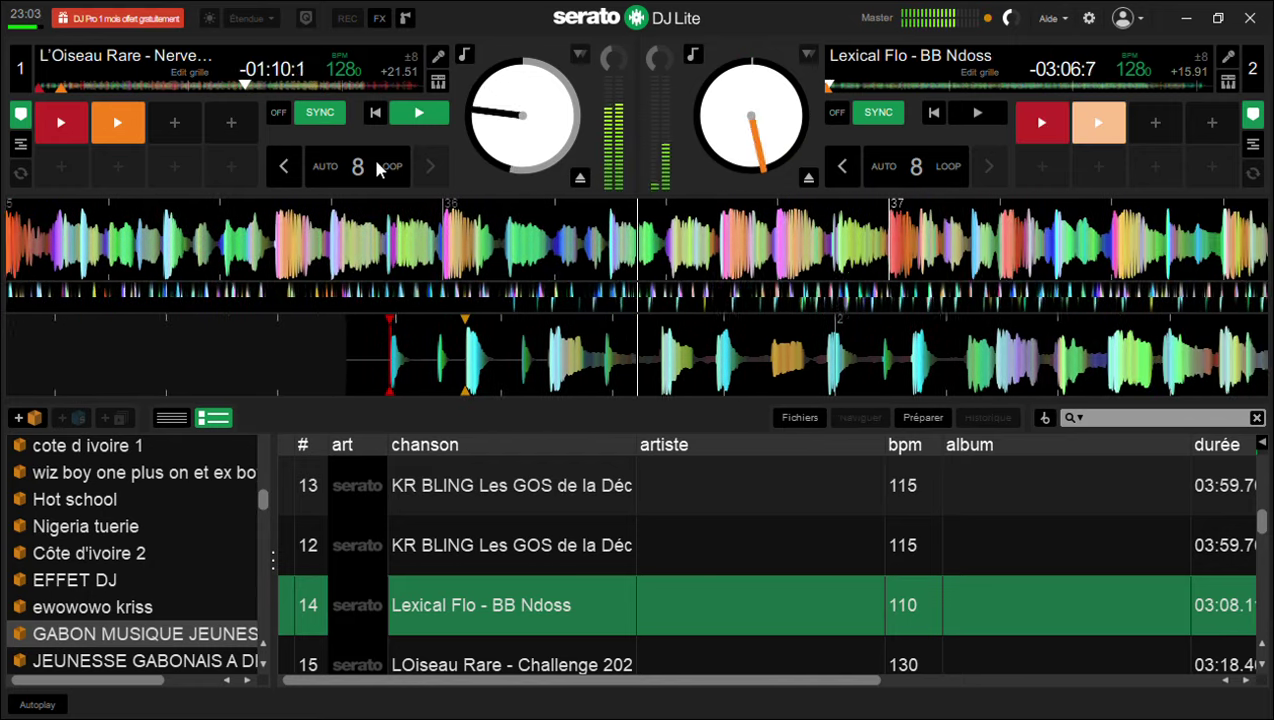
{"action": "key", "text": "6"}
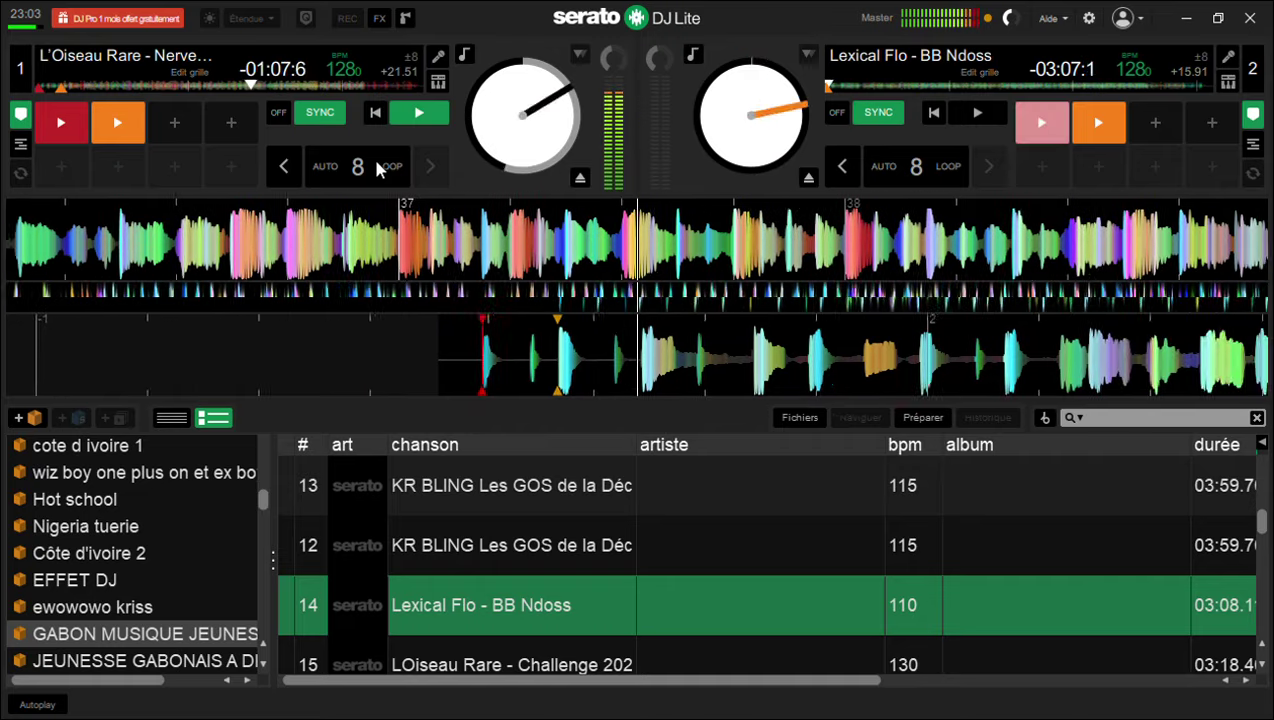
{"action": "key", "text": "6"}
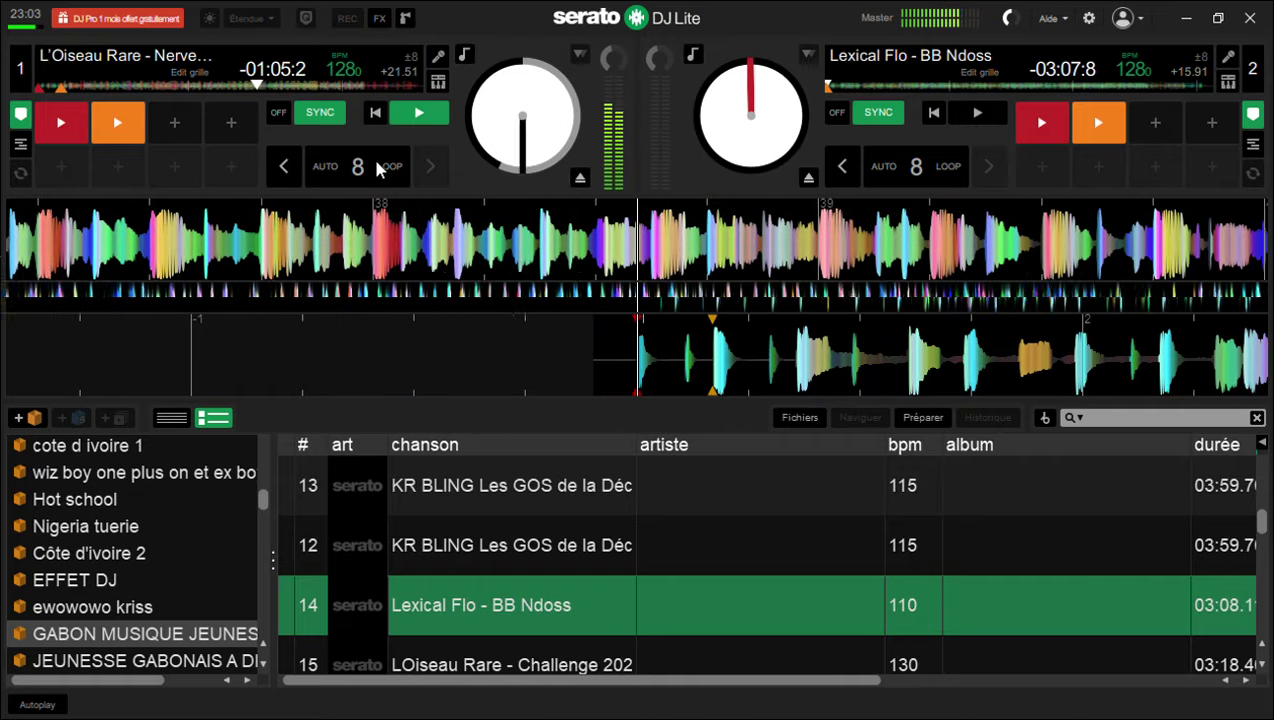
{"action": "key", "text": "6"}
{"action": "key", "text": "s"}
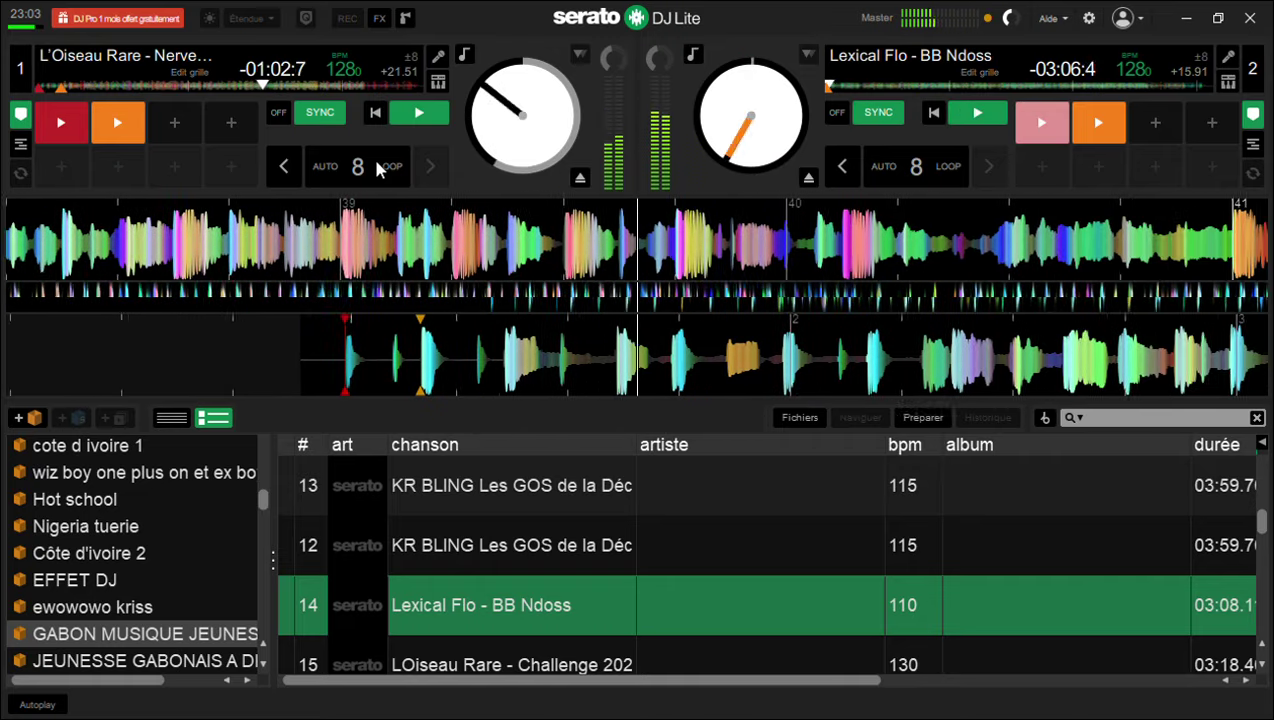
Browse the GABON MUSIQUE JEUNESSE crate back up and select the FETTY NDOSS FREESTYLE track
{"action": "key", "text": "Up"}
{"action": "key", "text": "Up"}
{"action": "key", "text": "Up"}
{"action": "key", "text": "Up"}
{"action": "key", "text": "Up"}
{"action": "key", "text": "Up"}
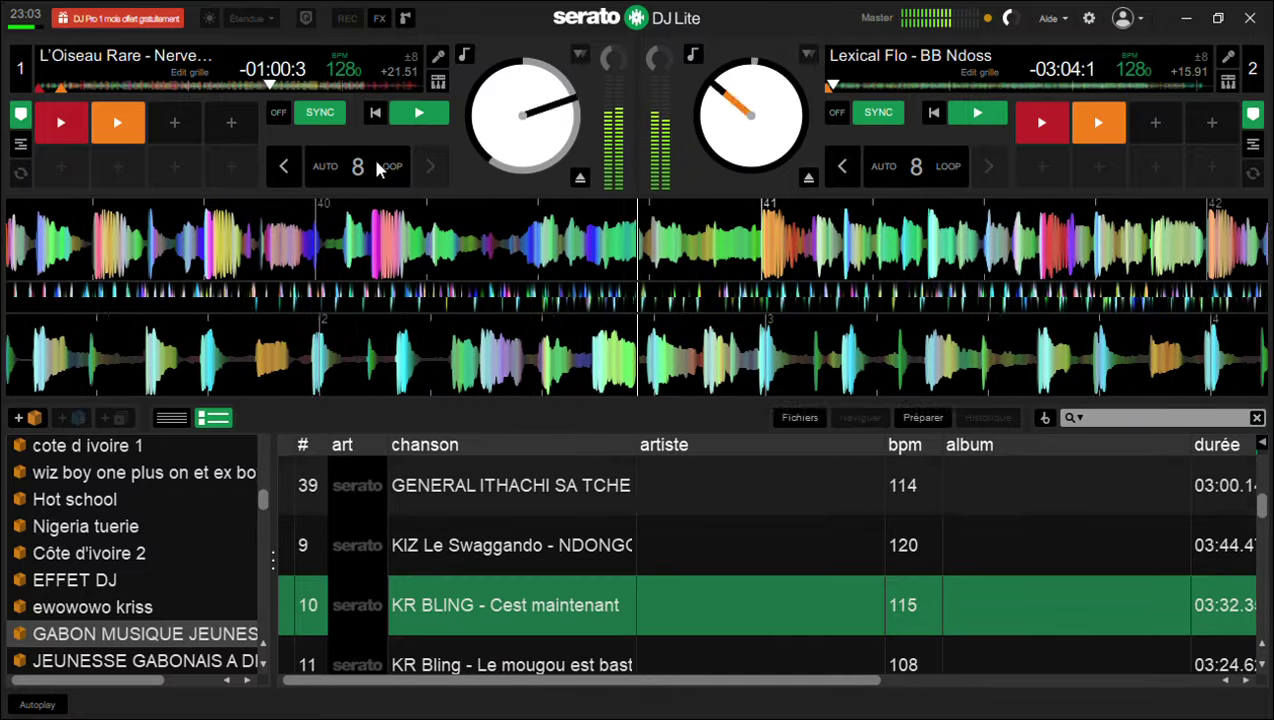
{"action": "key", "text": "Up"}
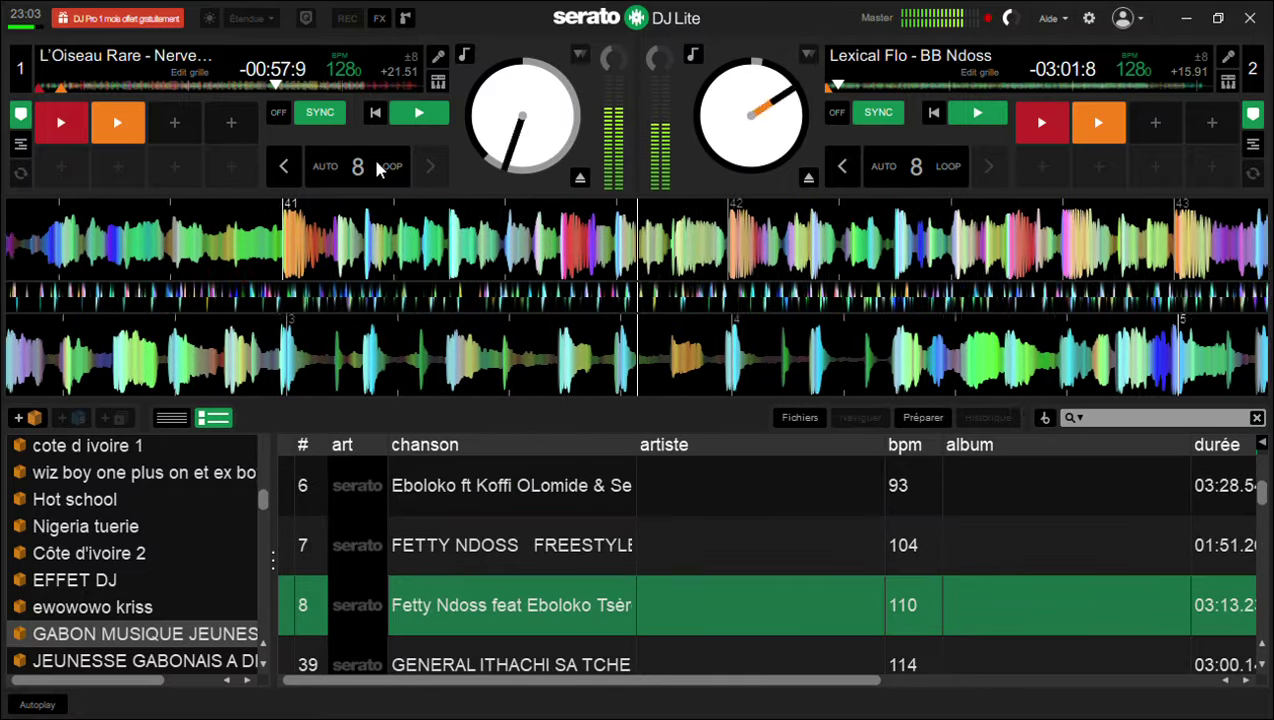
{"action": "key", "text": "Up"}
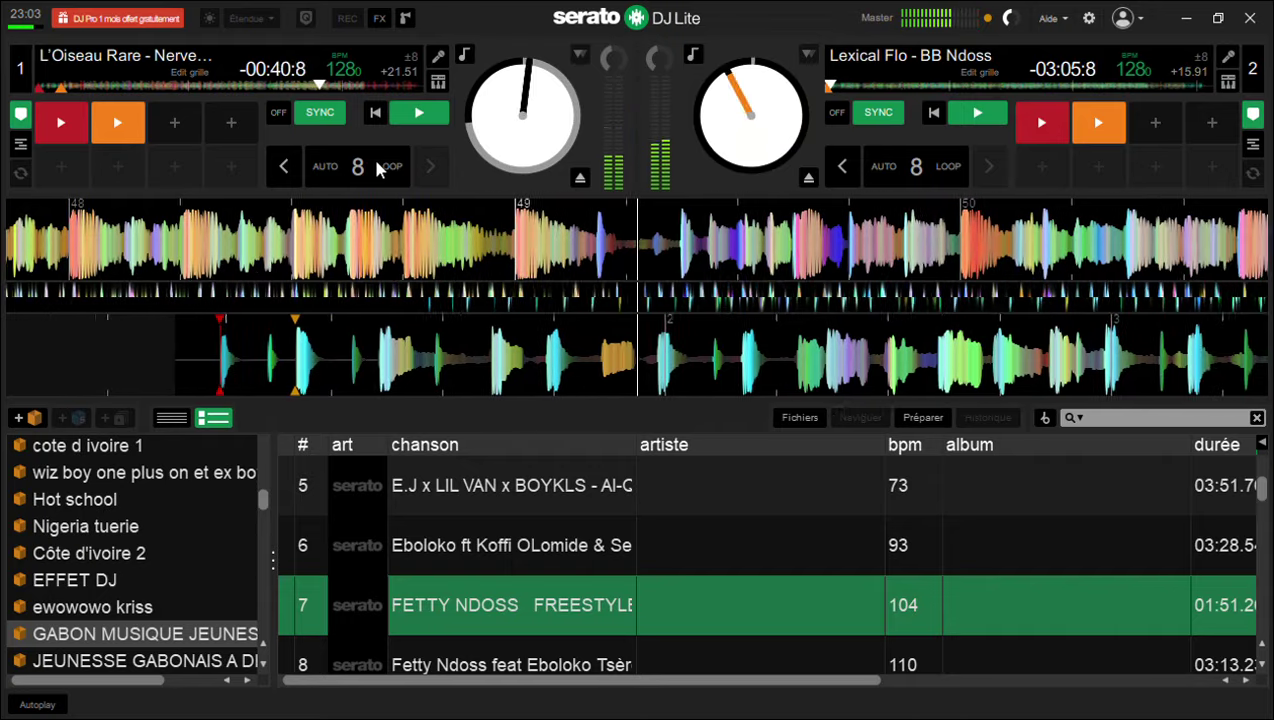
Retrigger the playing BB Ndoss on deck 2 from its first cue point several times to bring it in over Nerveux
{"action": "key", "text": "6"}
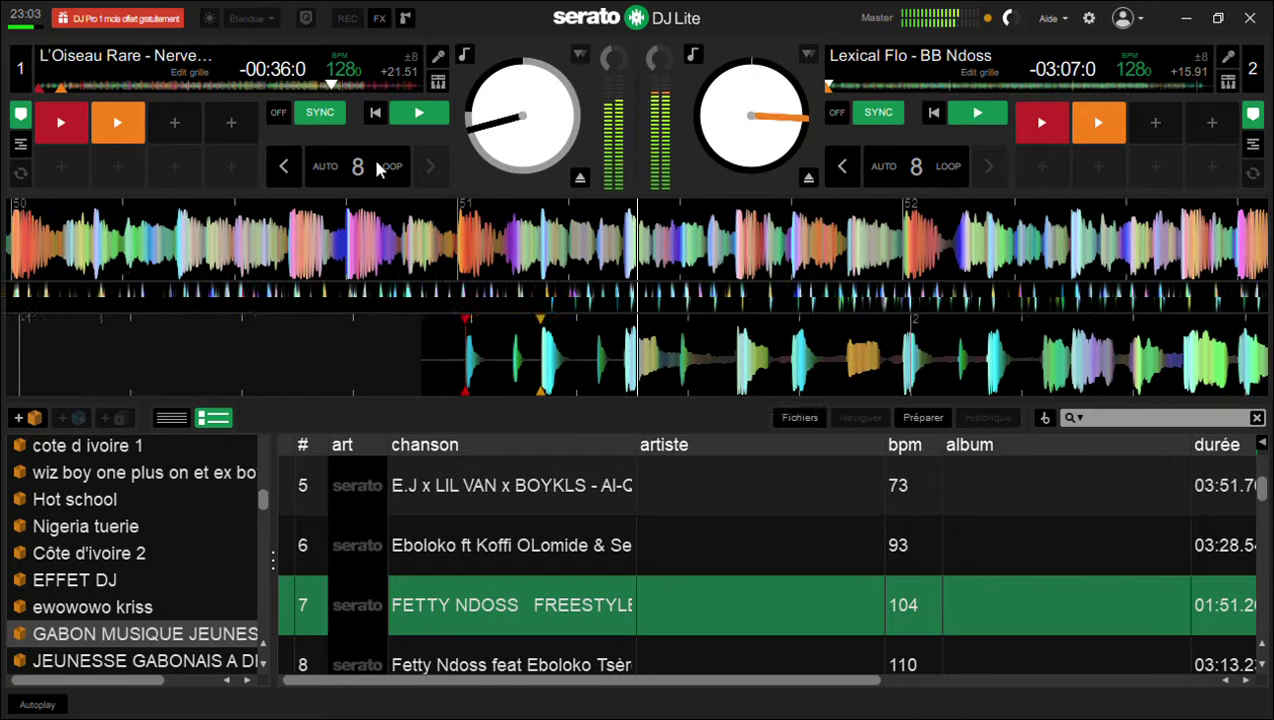
{"action": "key", "text": "6"}
{"action": "key", "text": "6"}
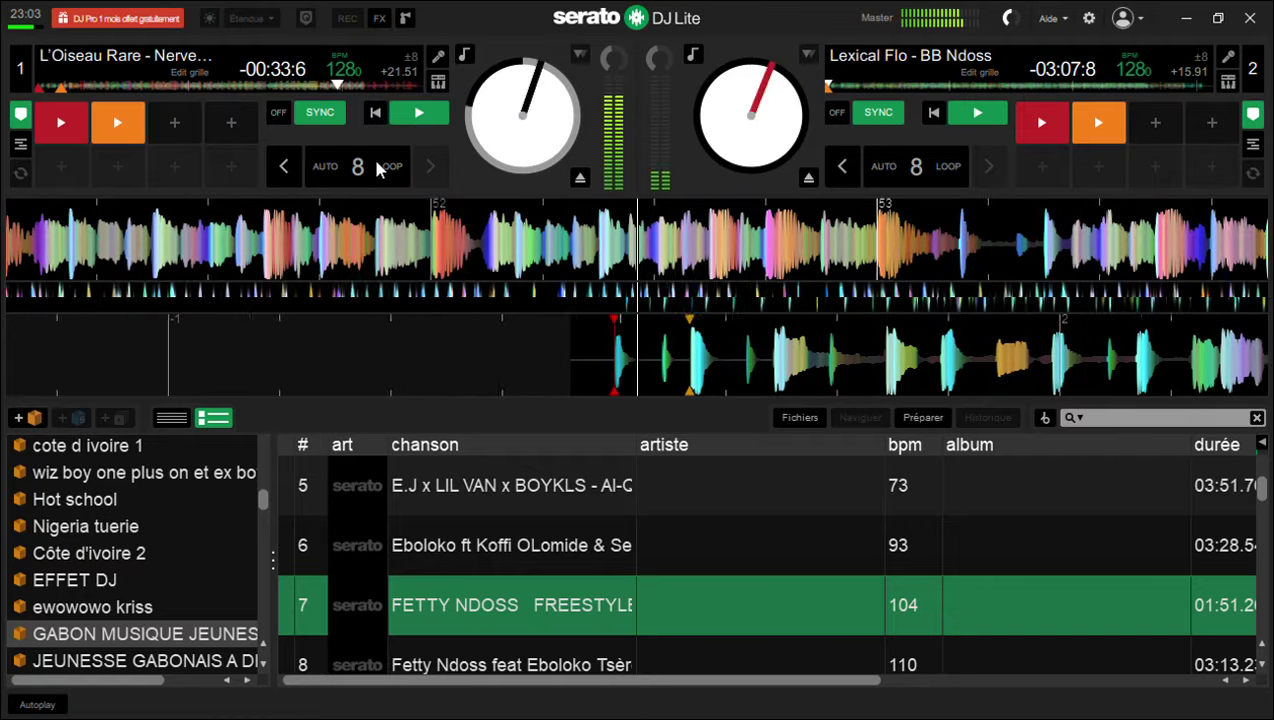
{"action": "key", "text": "6"}
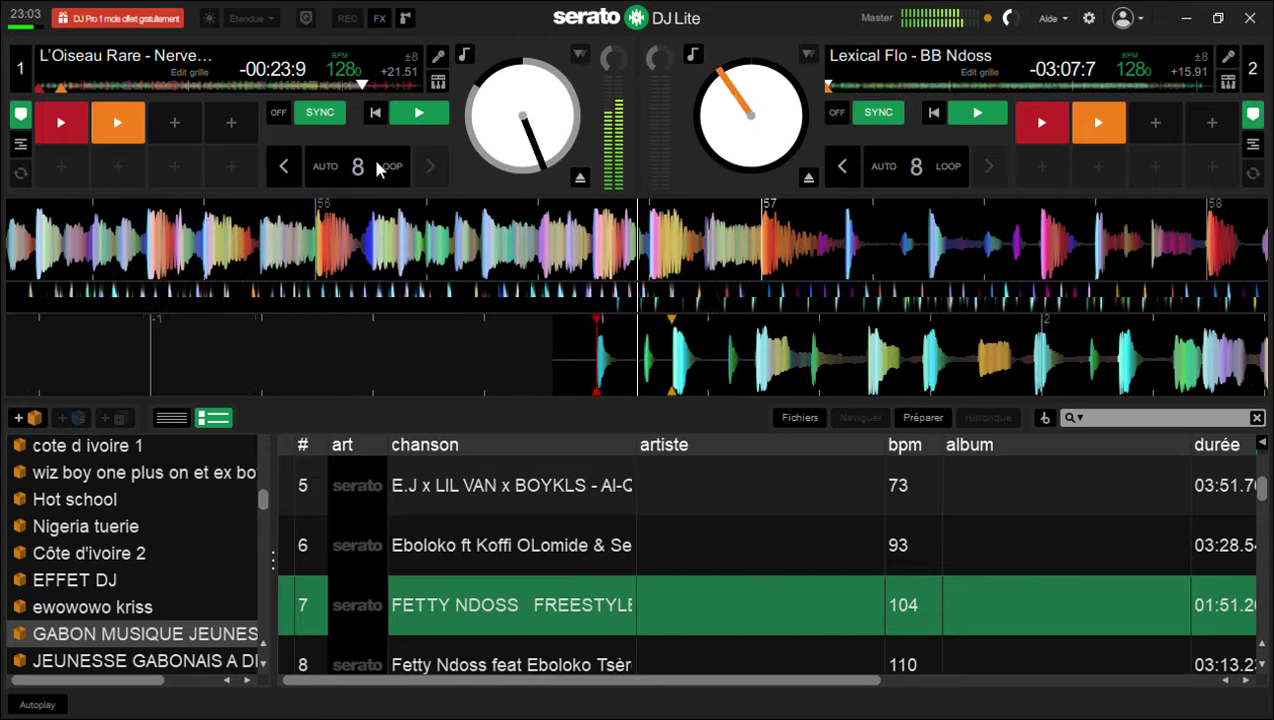
{"action": "key", "text": "6"}
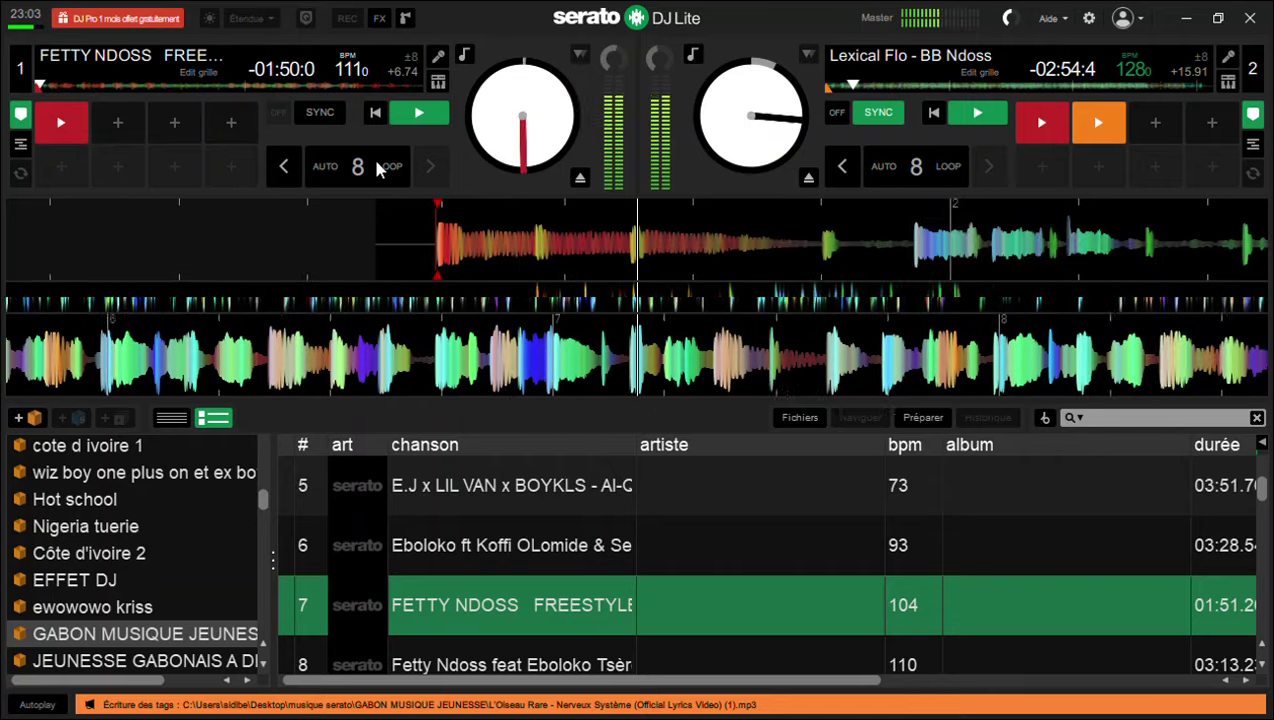
Double BB Ndoss onto deck 1, and put FETTY NDOSS FREESTYLE on deck 2 synced to 128 BPM
{"action": "key", "text": "shift+Left"}
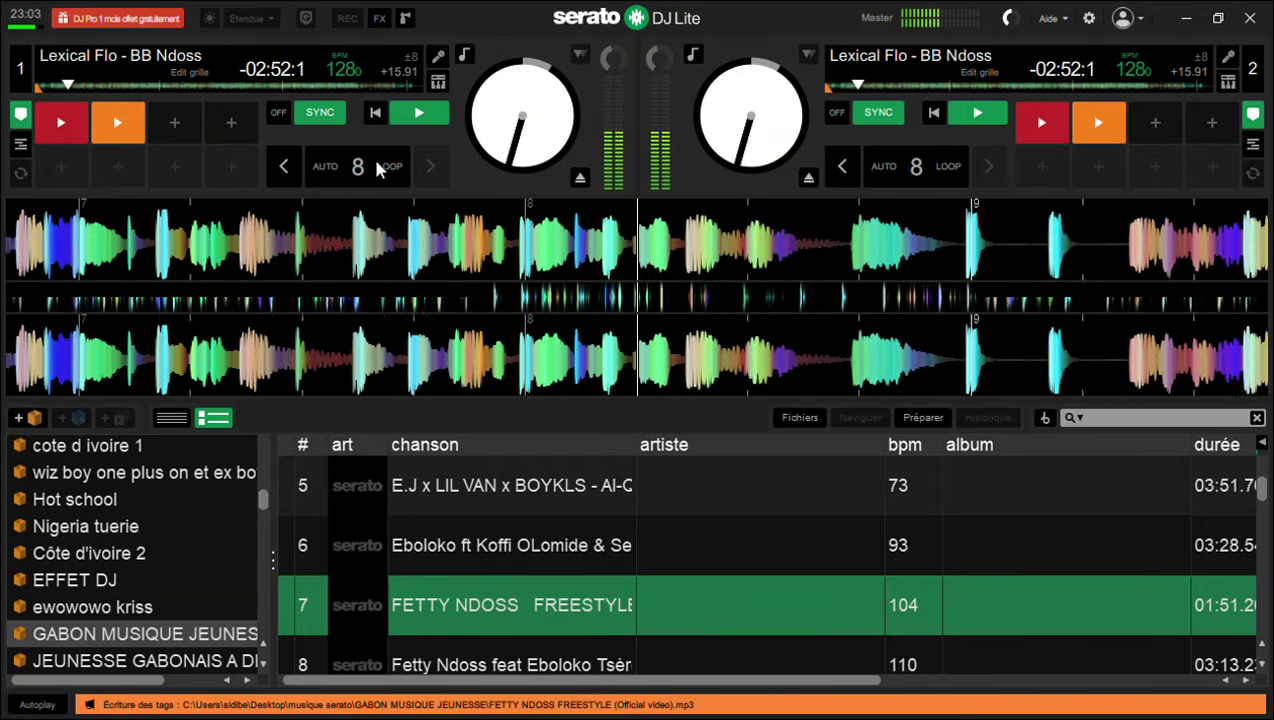
{"action": "key", "text": "Left"}
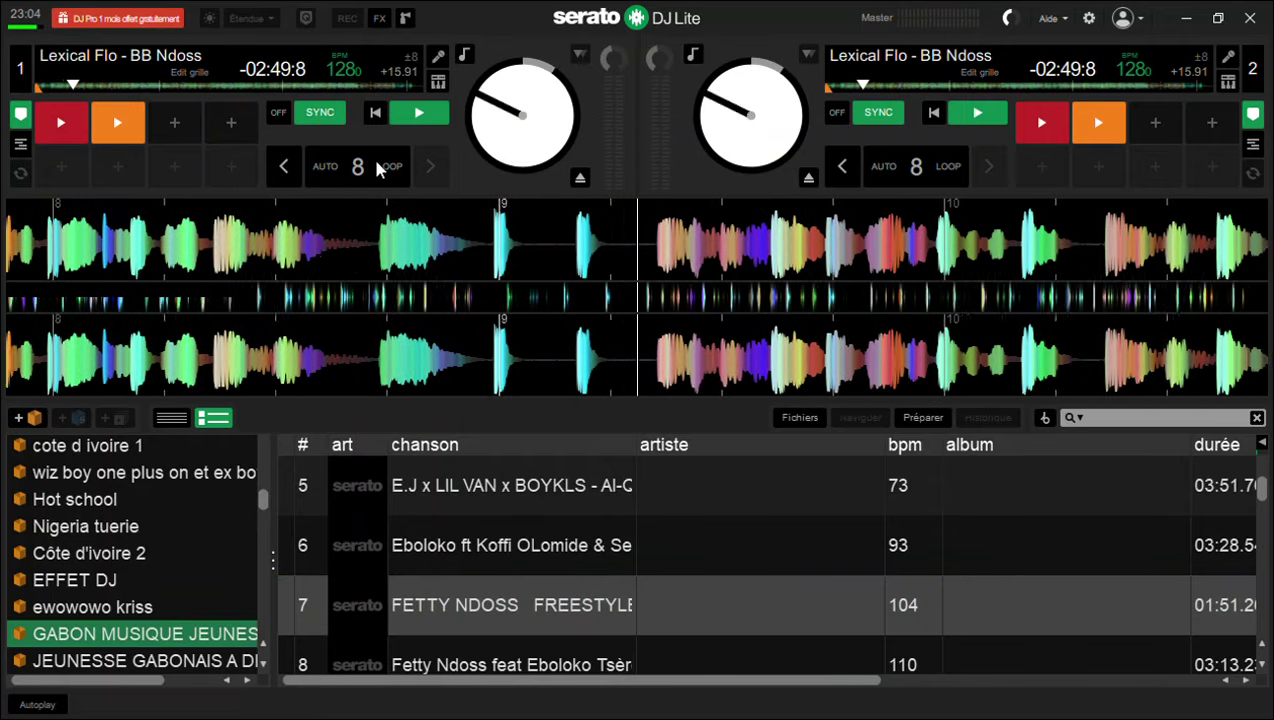
{"action": "key", "text": "Right"}
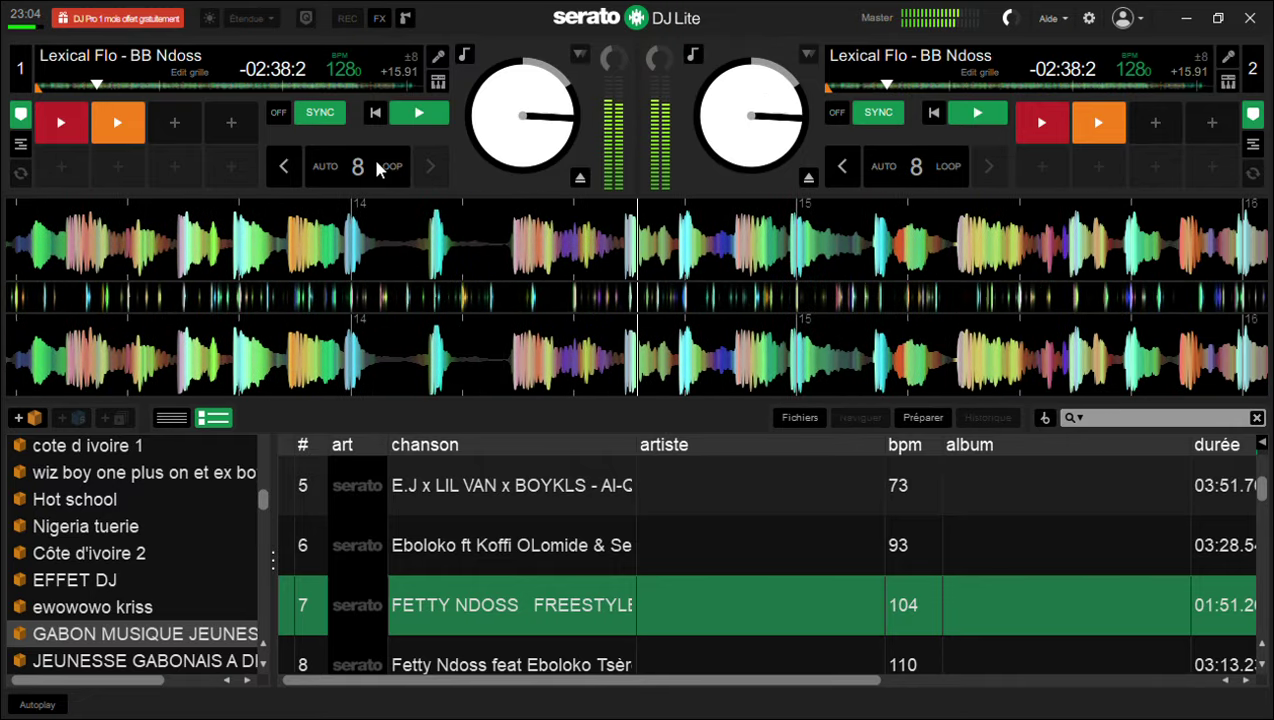
{"action": "key", "text": "Up"}
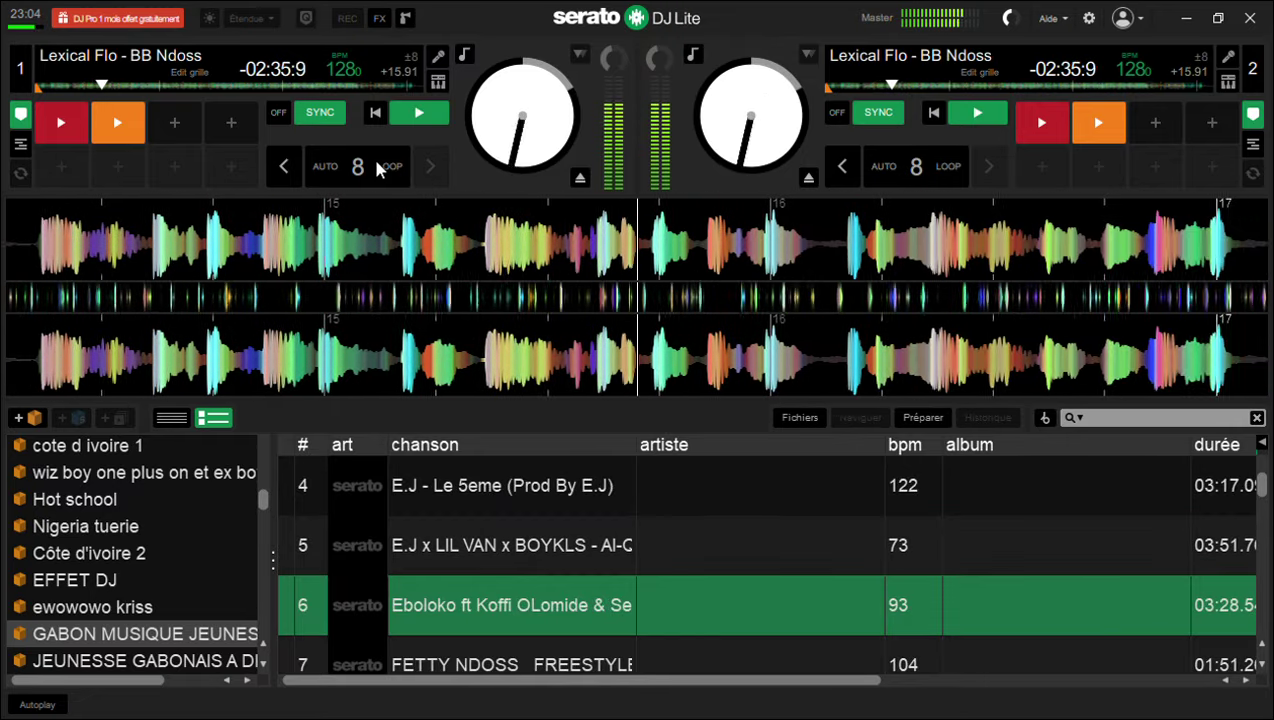
{"action": "key", "text": "Down"}
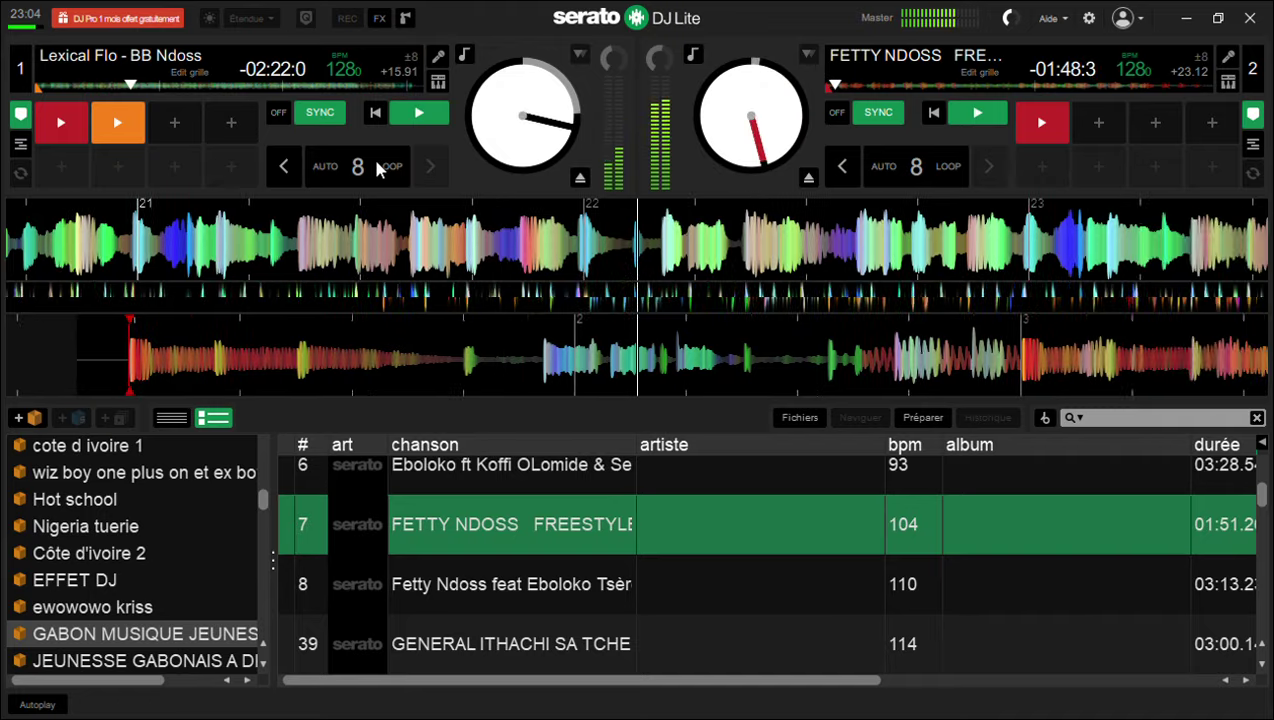
Blend FETTY NDOSS FREESTYLE from its first cue point over a 4-beat auto loop of BB Ndoss, and replace BB Ndoss with it on deck 1
{"action": "key", "text": "6"}
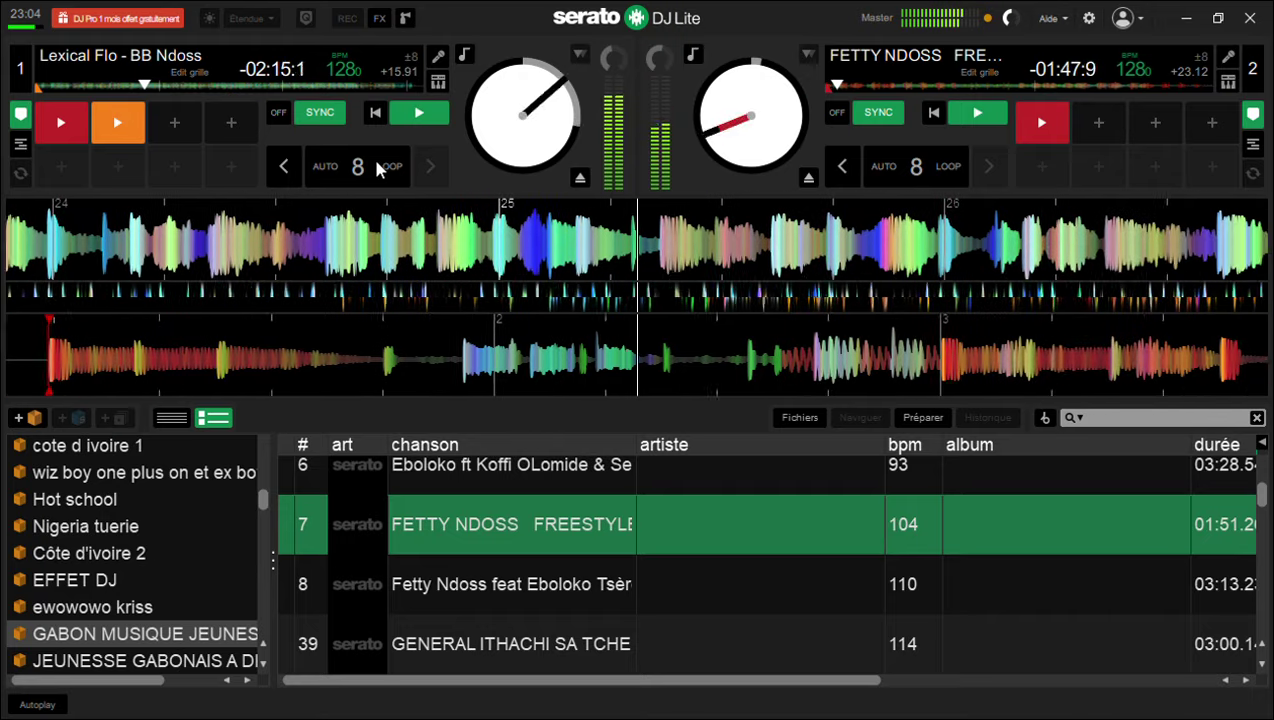
{"action": "key", "text": "6"}
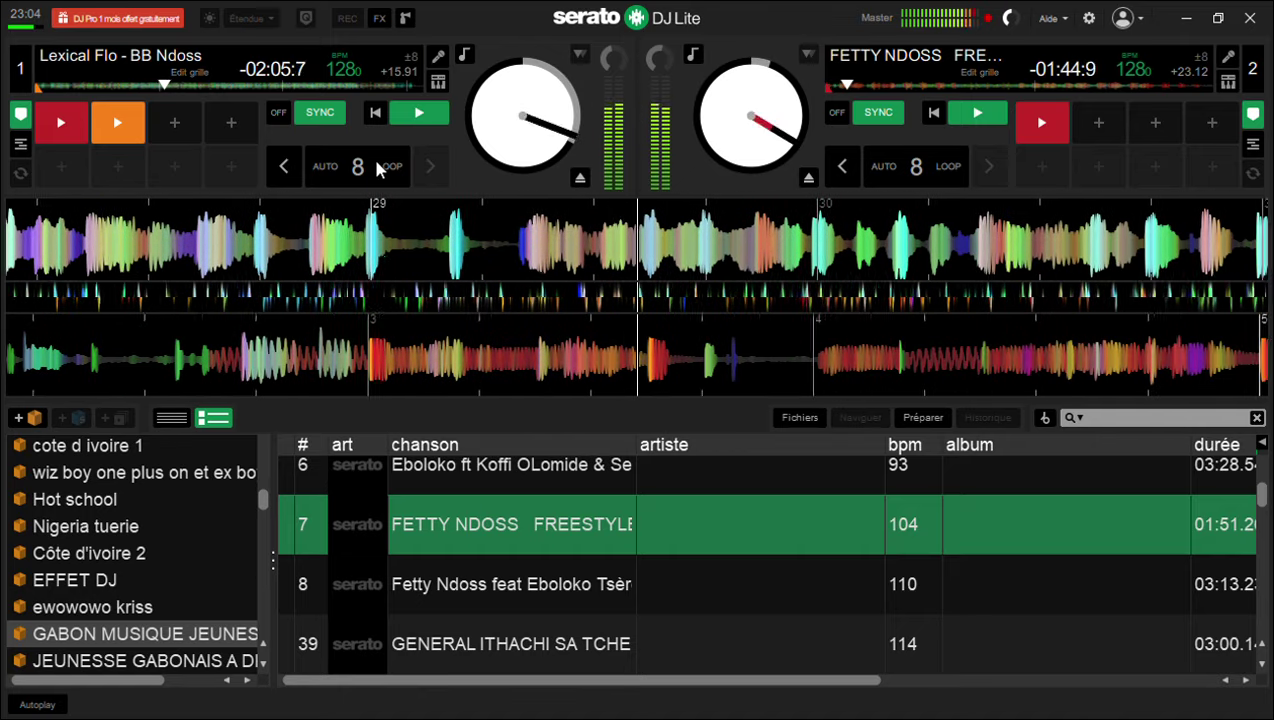
{"action": "left_click", "coordinate": [378, 170]}
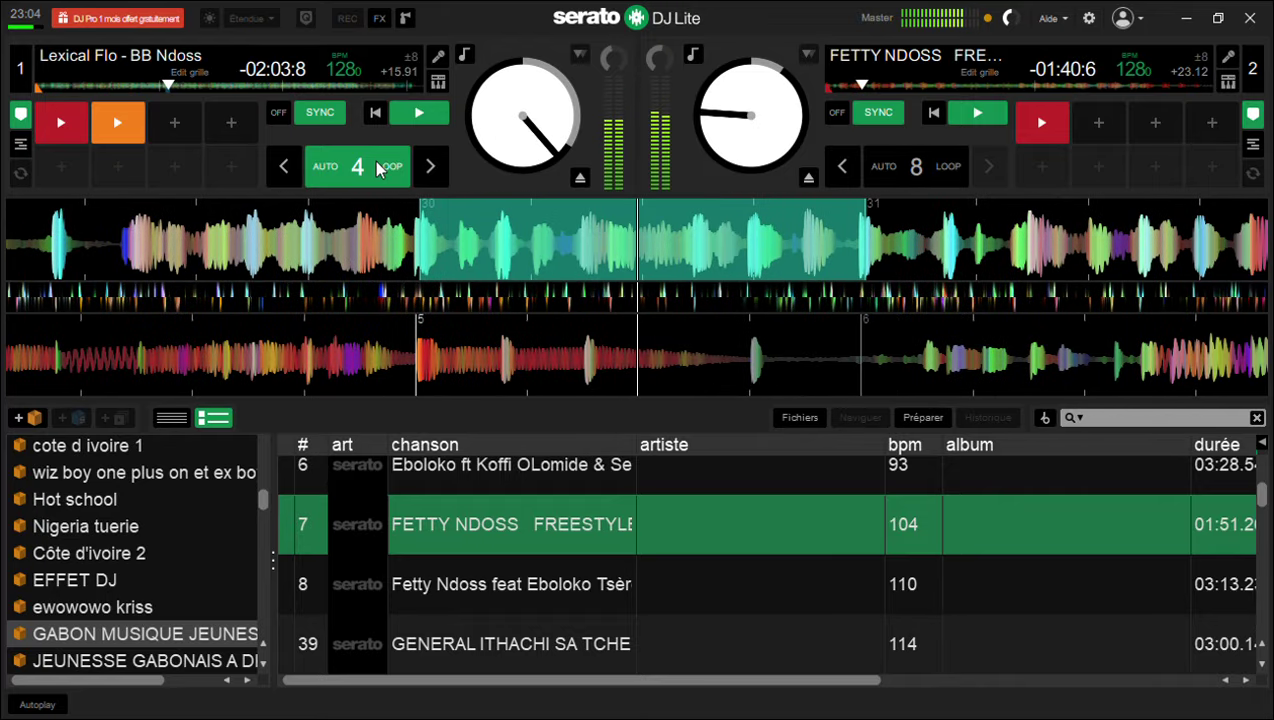
{"action": "left_click", "coordinate": [378, 170]}
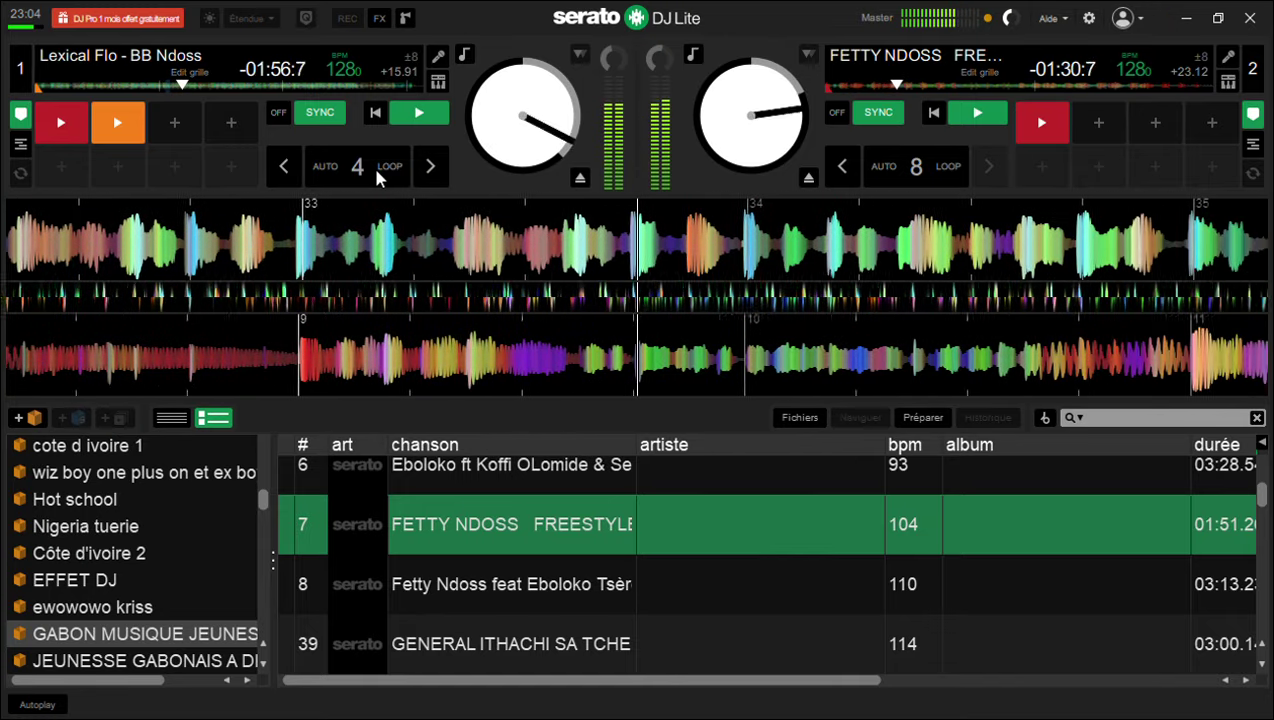
{"action": "key", "text": "shift+Left"}
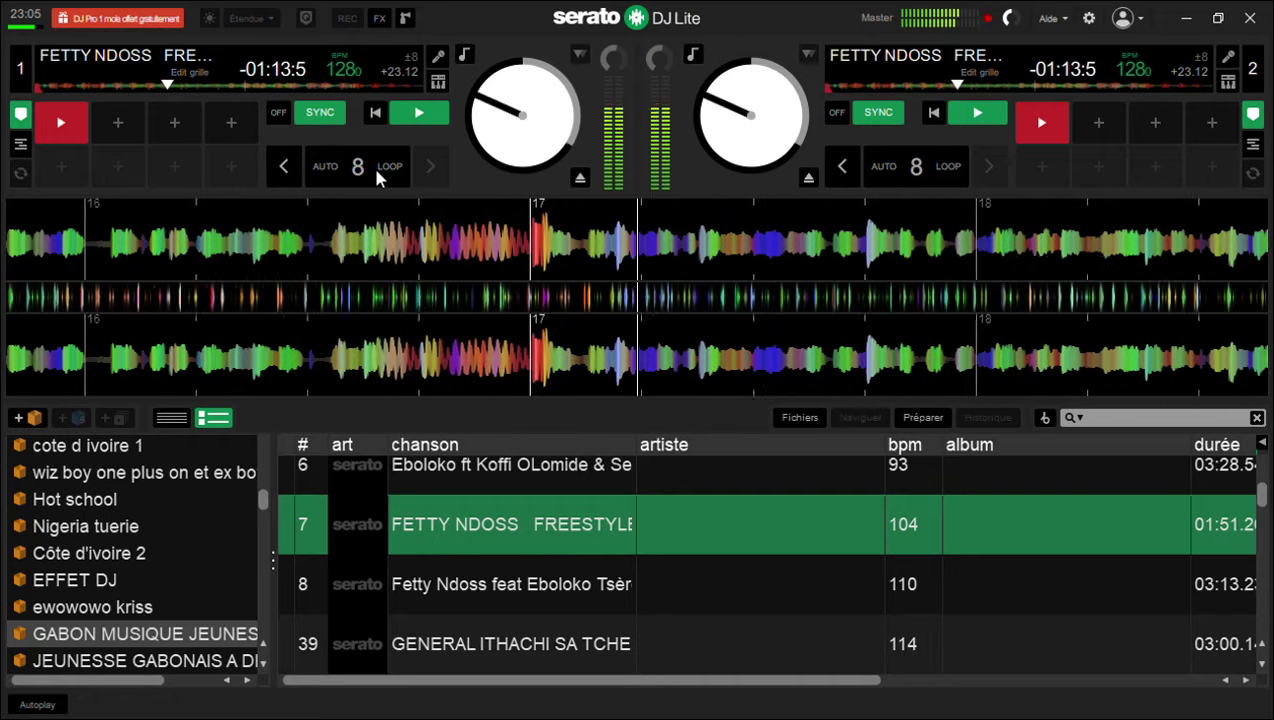
Browse down the crate for VANO BABY - Adigoue Gboun and load it onto deck 2
{"action": "key", "text": "Down"}
{"action": "key", "text": "Down"}
{"action": "key", "text": "Down"}
{"action": "key", "text": "Down"}
{"action": "key", "text": "Down"}
{"action": "key", "text": "Down"}
{"action": "key", "text": "Down"}
{"action": "key", "text": "Down"}
{"action": "key", "text": "Down"}
{"action": "key", "text": "Down"}
{"action": "key", "text": "Down"}
{"action": "key", "text": "Down"}
{"action": "key", "text": "Down"}
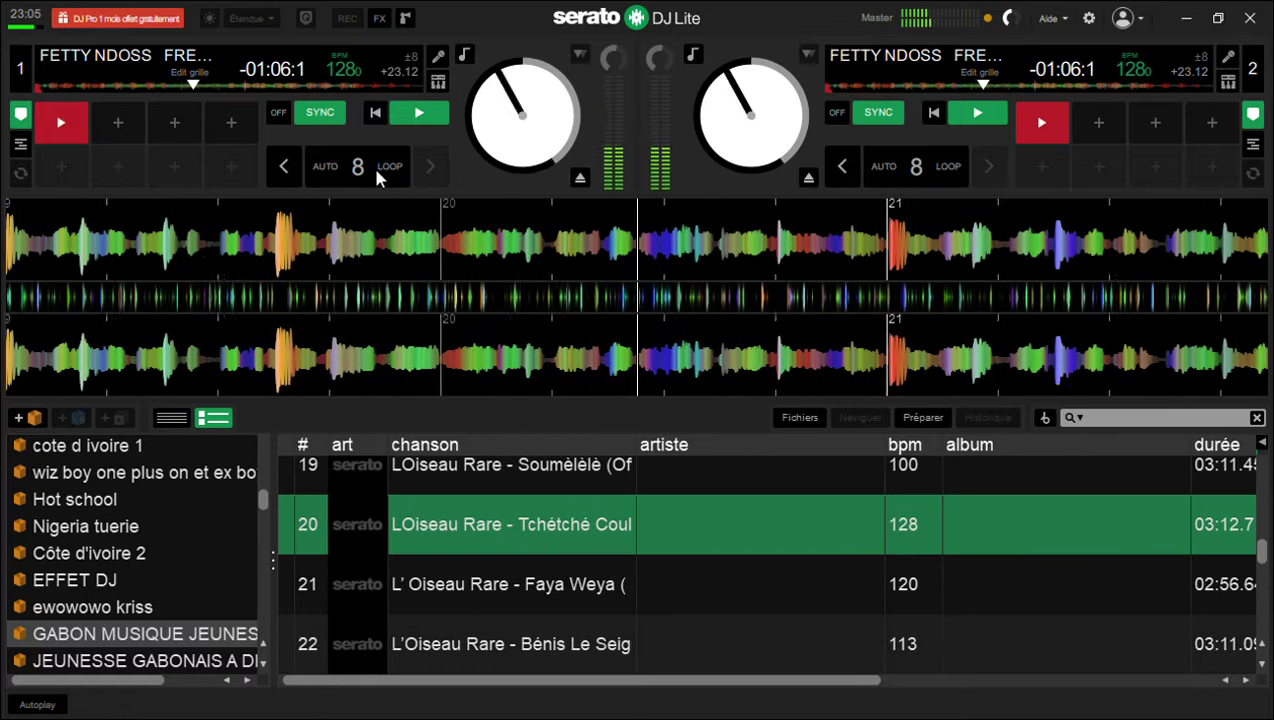
{"action": "key", "text": "Down"}
{"action": "key", "text": "Down"}
{"action": "key", "text": "Down"}
{"action": "key", "text": "Down"}
{"action": "key", "text": "Down"}
{"action": "key", "text": "Down"}
{"action": "key", "text": "Down"}
{"action": "key", "text": "Down"}
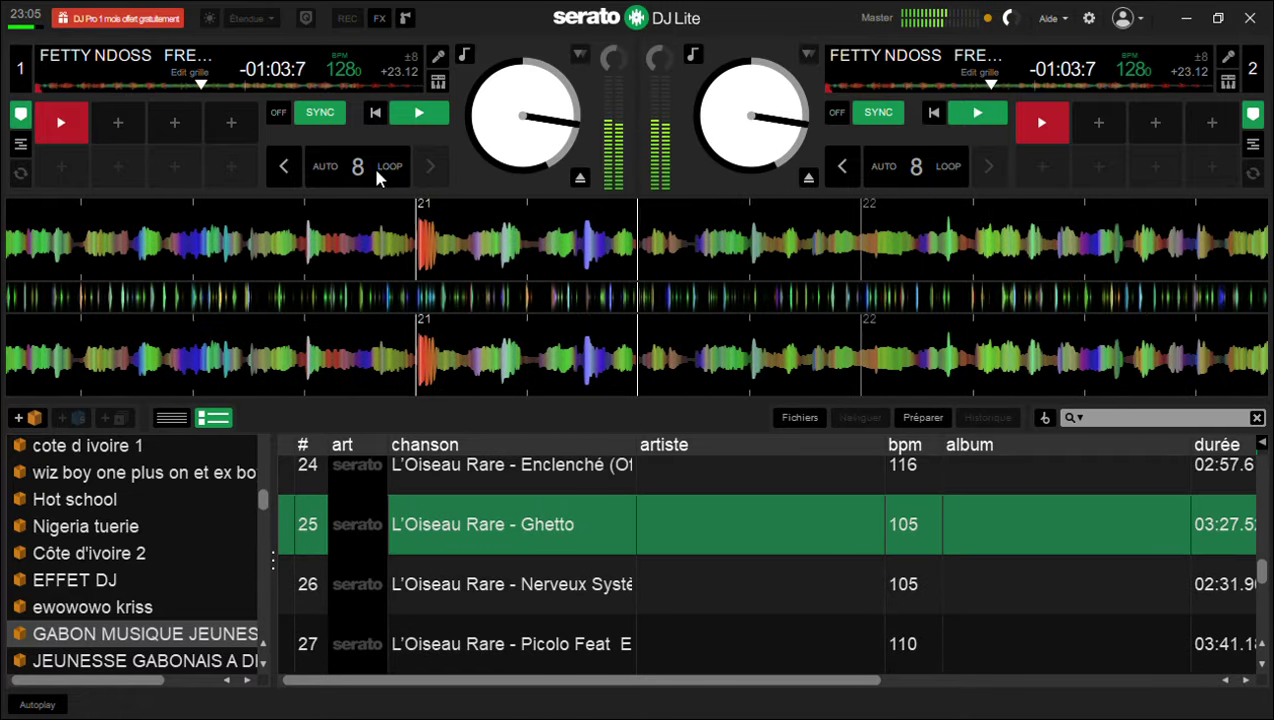
{"action": "key", "text": "Down"}
{"action": "key", "text": "Down"}
{"action": "key", "text": "Down"}
{"action": "key", "text": "Down"}
{"action": "key", "text": "Down"}
{"action": "key", "text": "Down"}
{"action": "key", "text": "Down"}
{"action": "key", "text": "Down"}
{"action": "key", "text": "Down"}
{"action": "key", "text": "Down"}
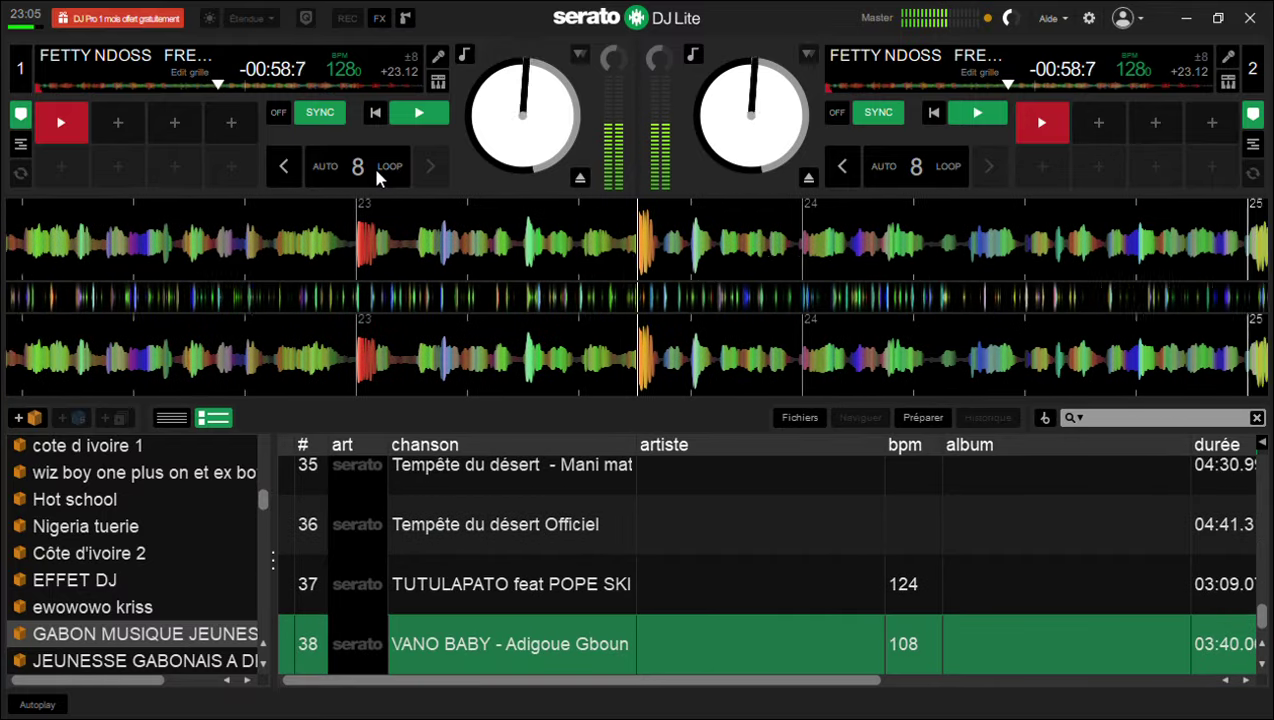
{"action": "key", "text": "shift+Right"}
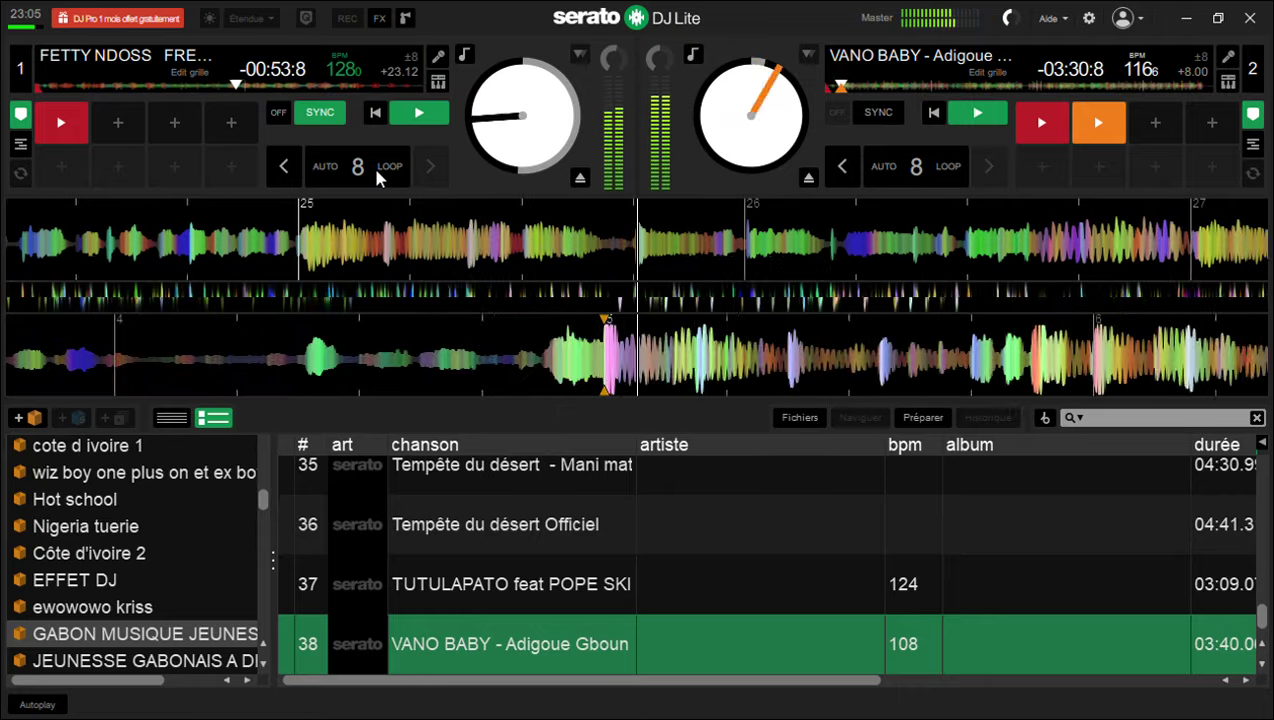
Run Adigoue Gboun on both decks synced at 128 BPM, and set a 4-beat auto loop on deck 1
{"action": "key", "text": "shift+2"}
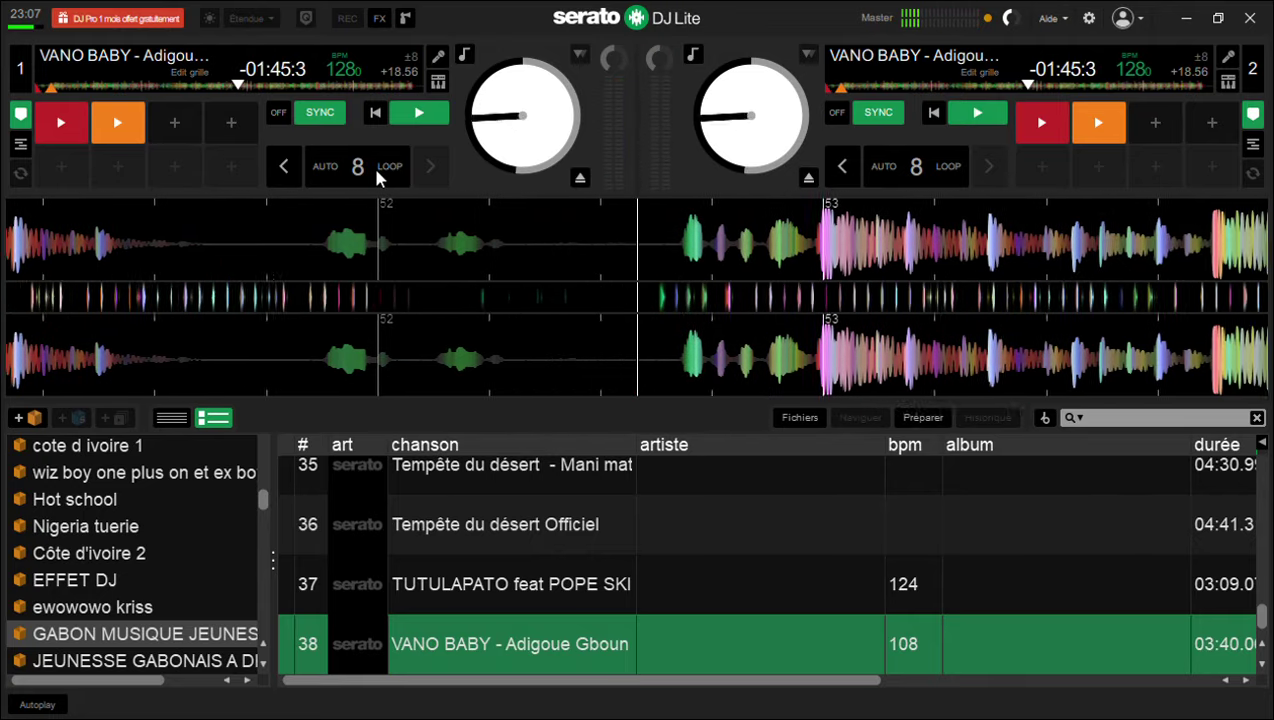
{"action": "left_click", "coordinate": [378, 177]}
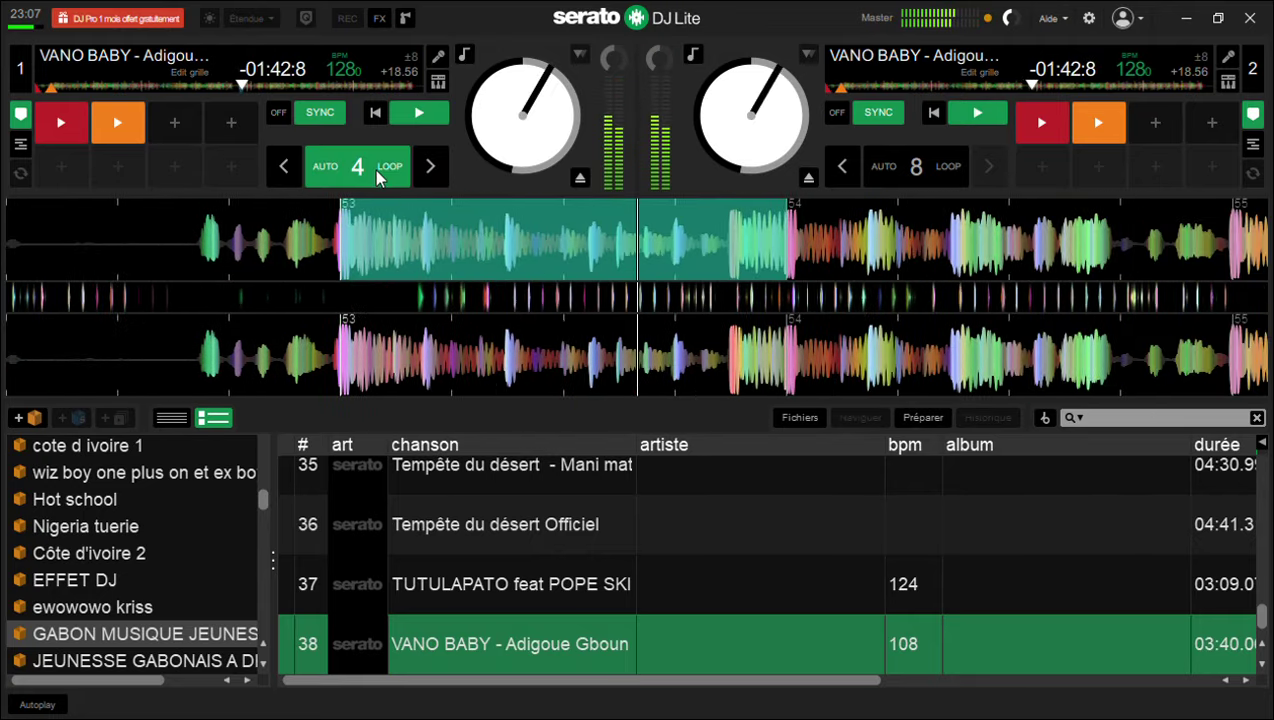